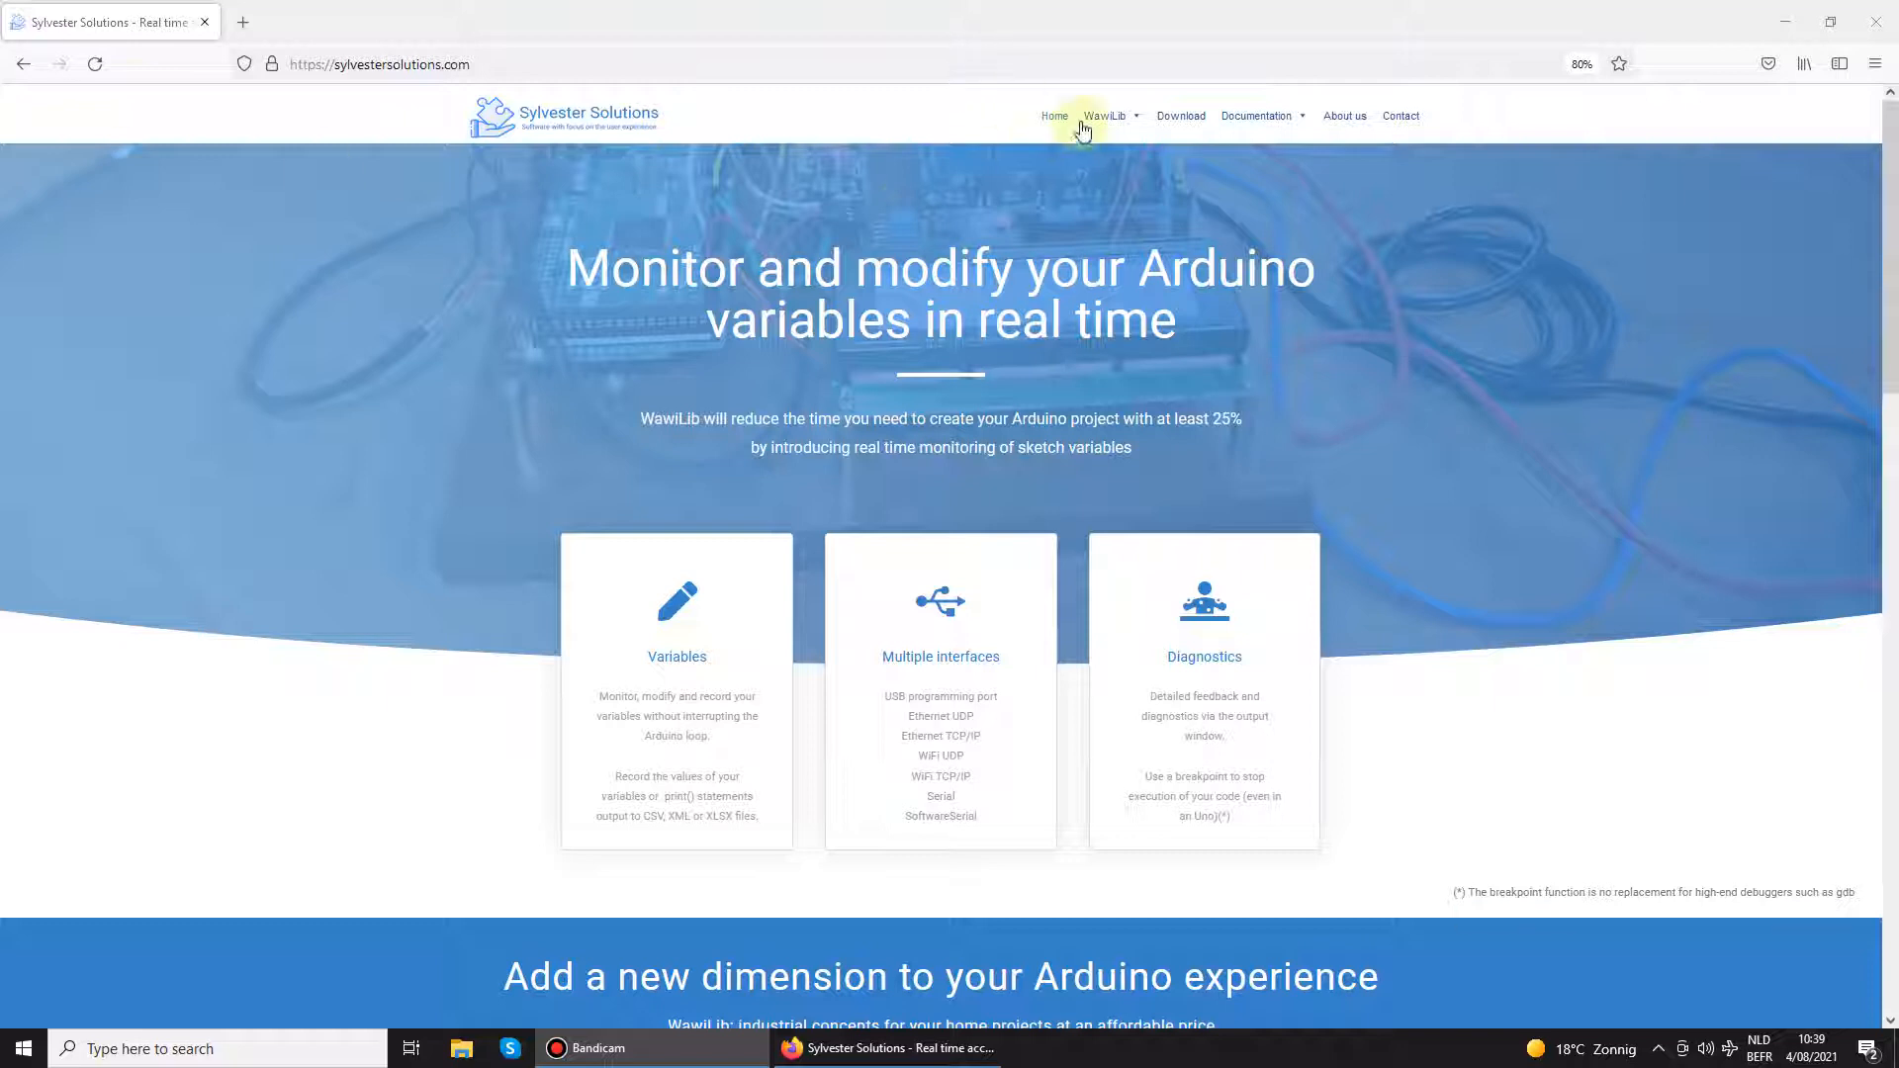
- Review the WawiLib plans from the Download page and go to the free WawiLib download
left_click(1183, 123)
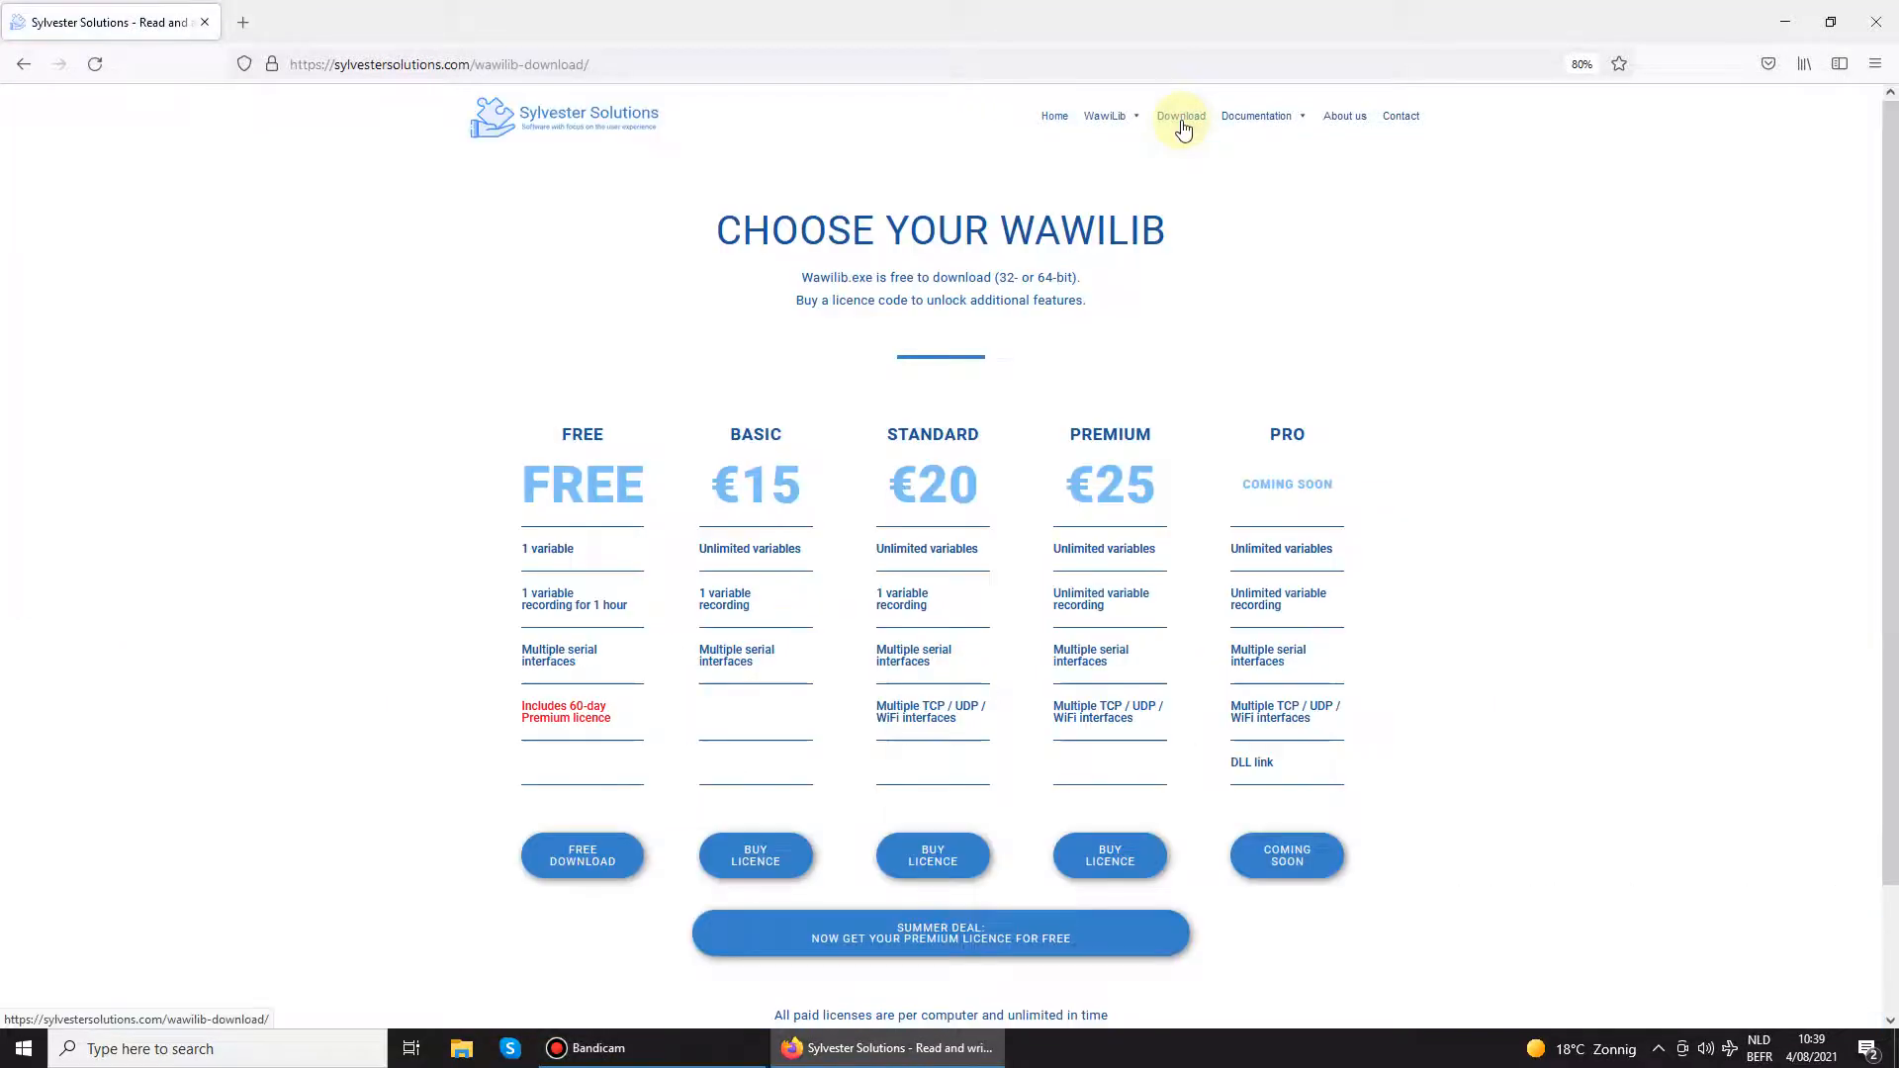
left_click(588, 868)
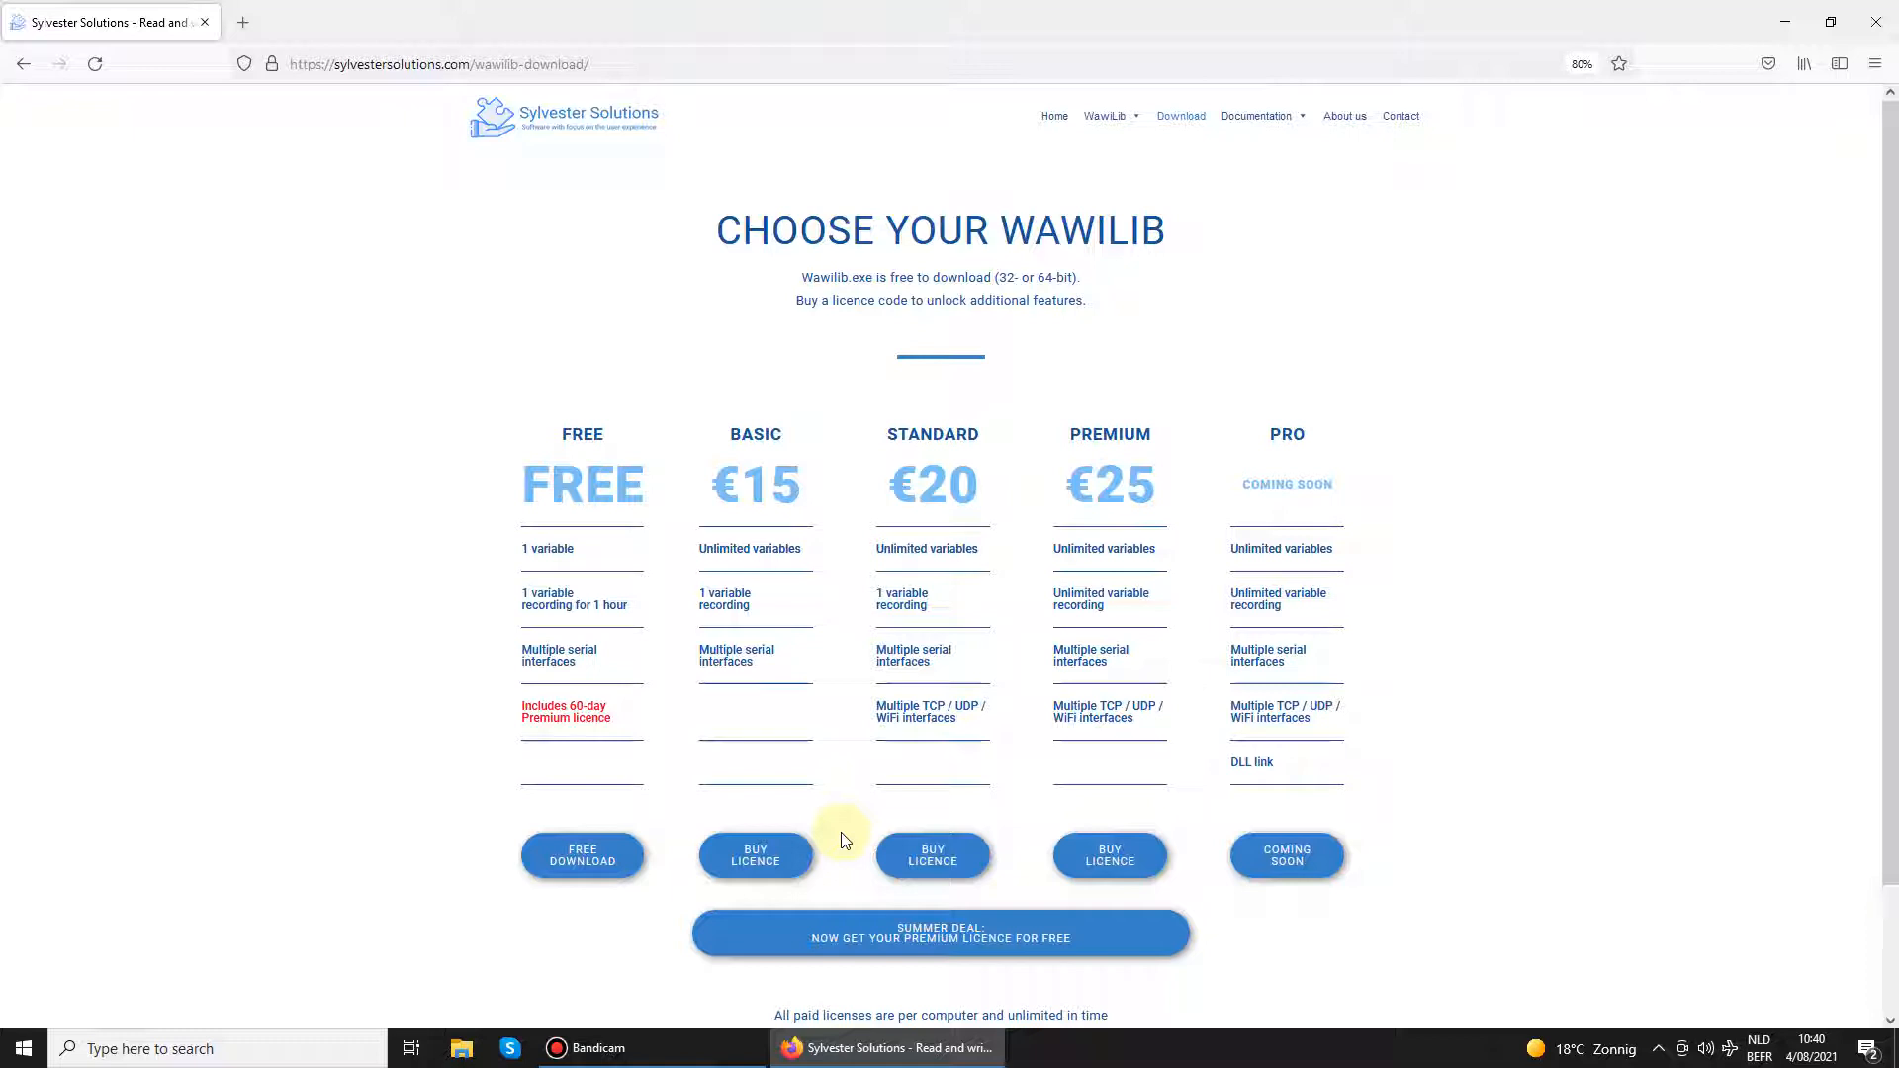
left_click(582, 856)
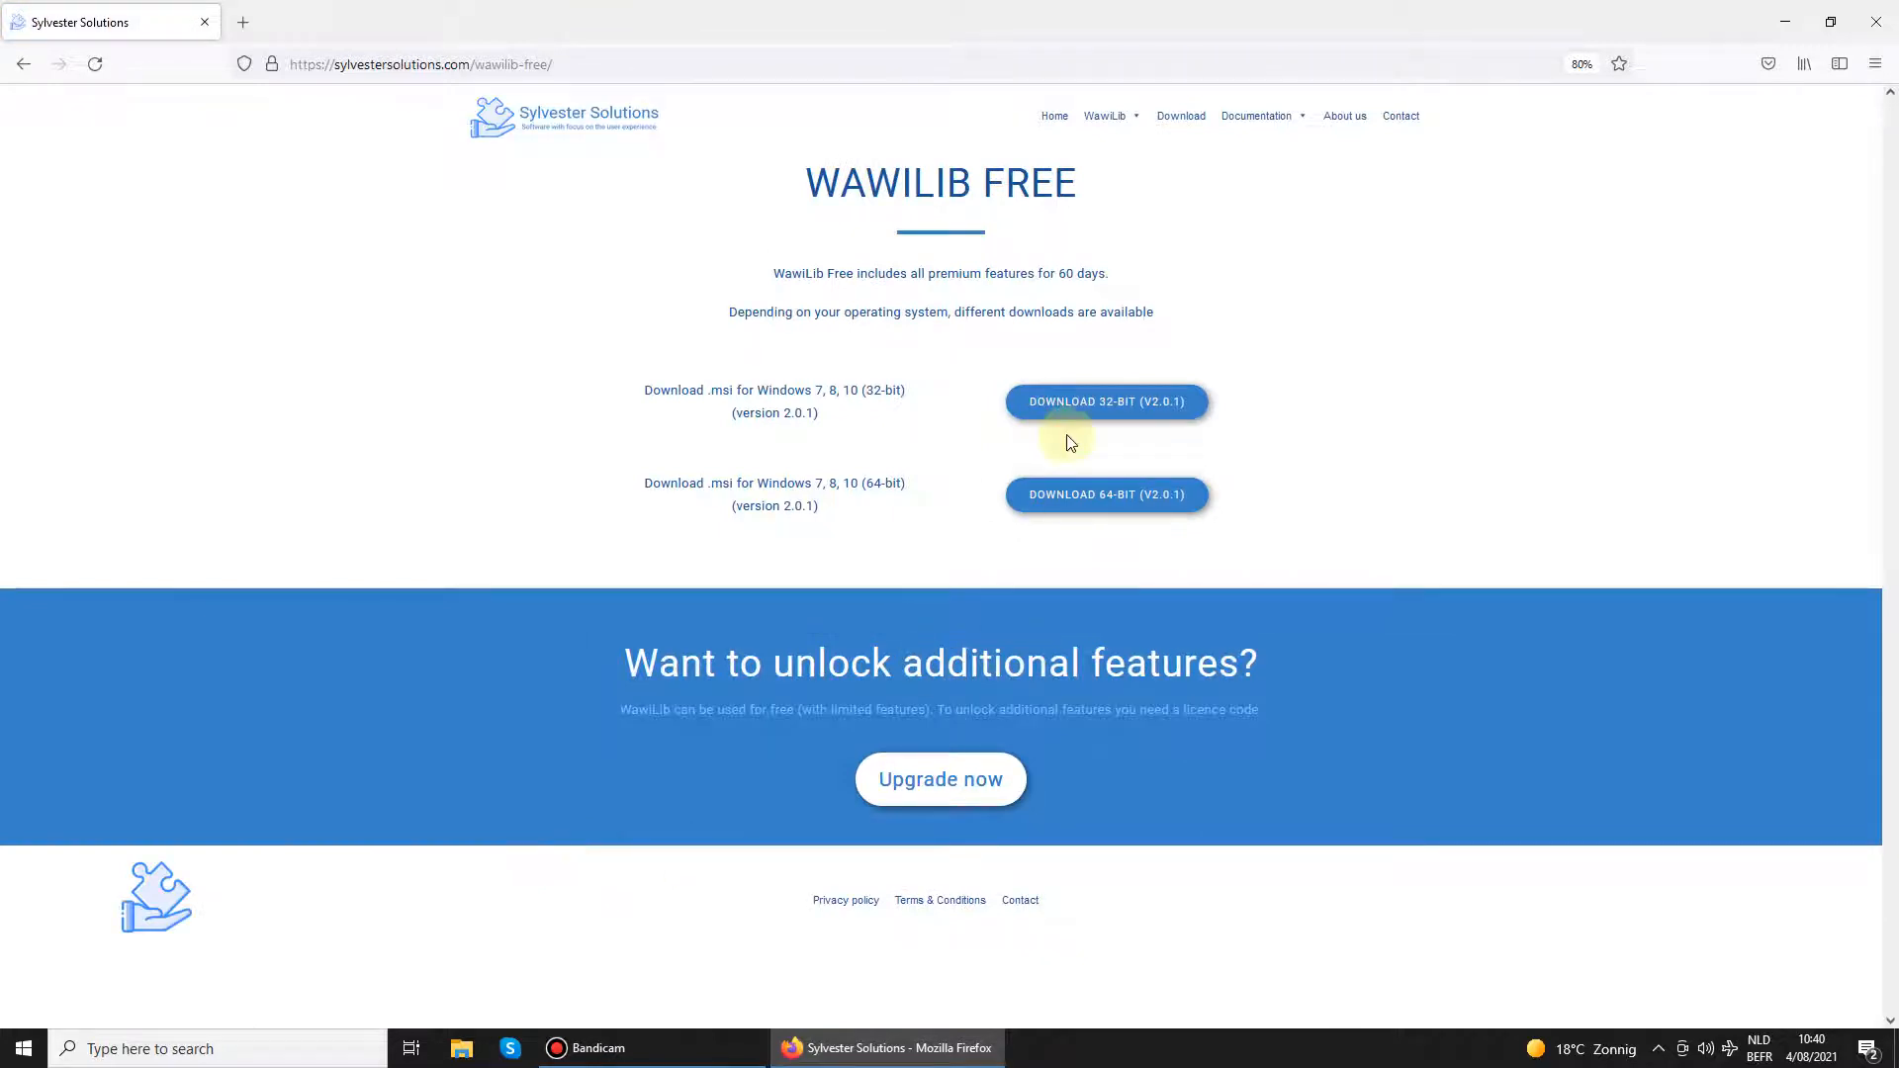
- Download the 64-bit installer WawiLibSetup64_2.0.1.msi, save it and run it from Downloads
left_click(1127, 497)
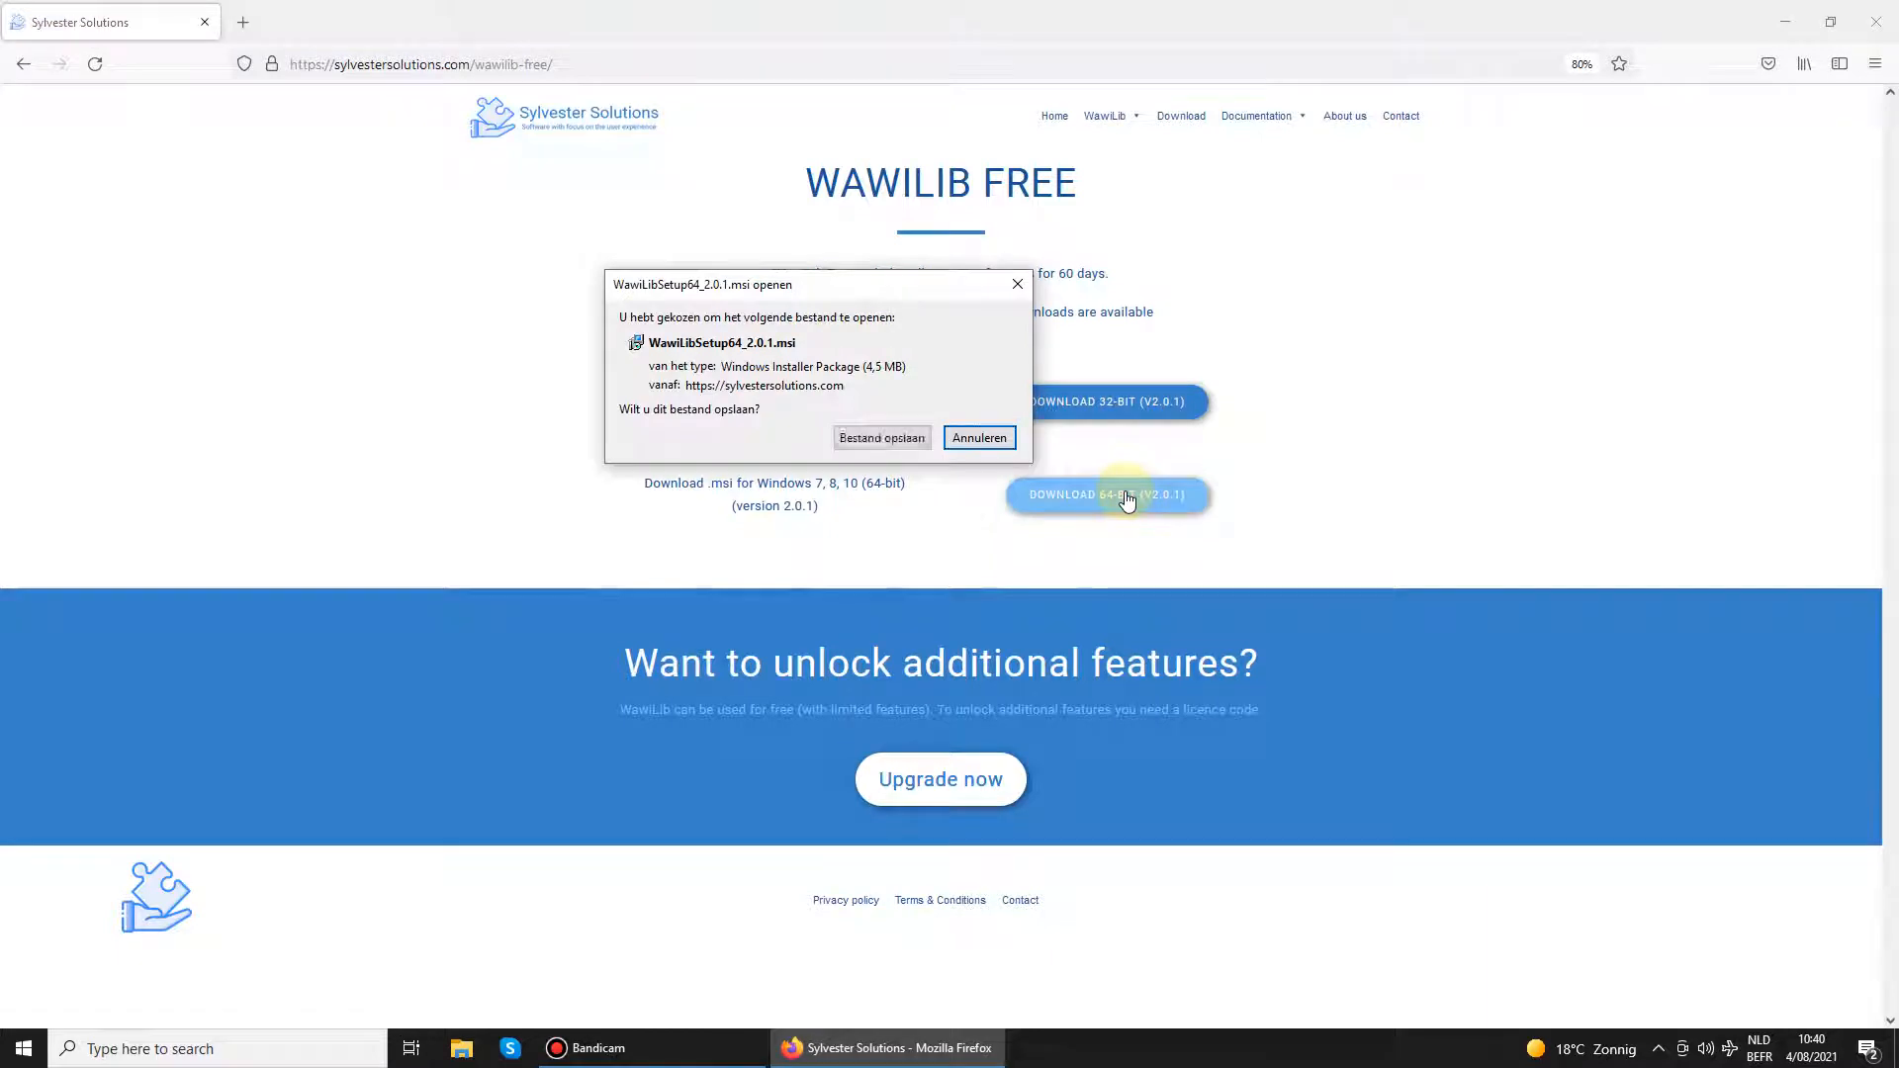
left_click(881, 438)
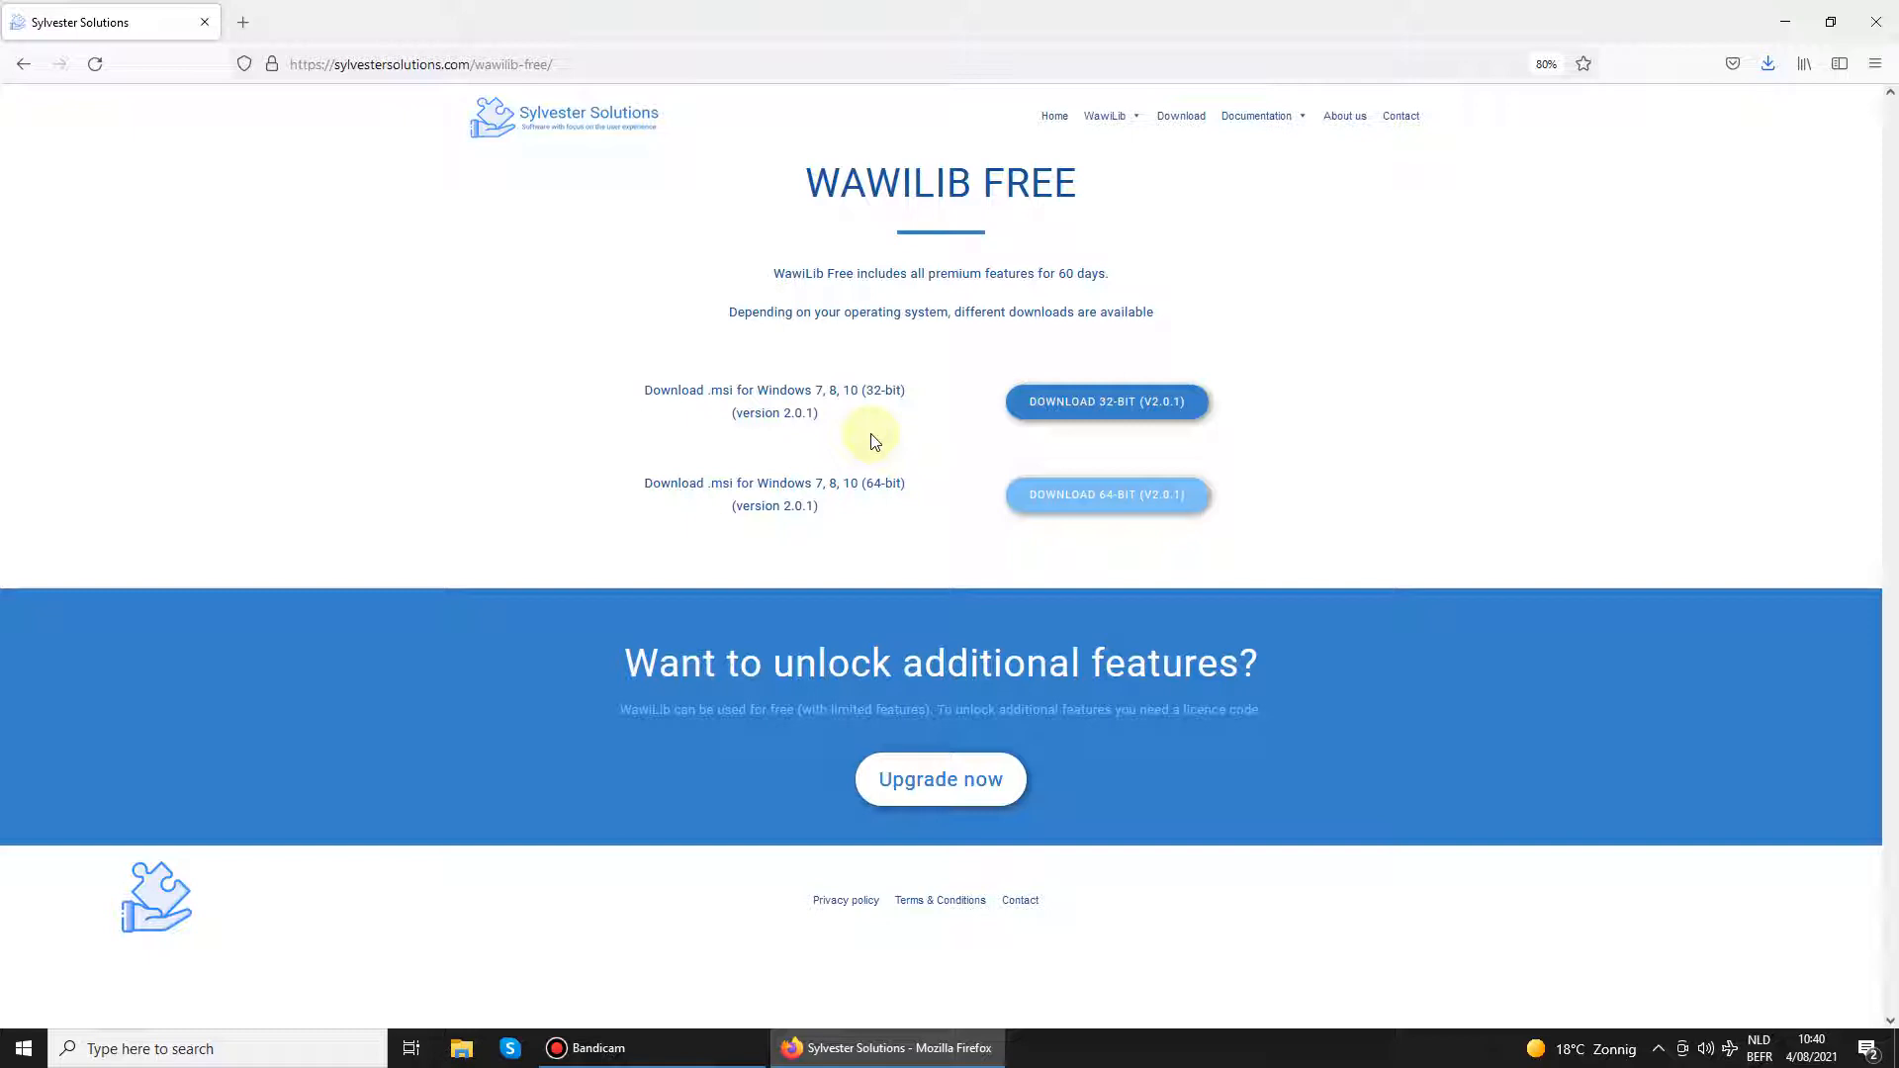
left_click(1769, 64)
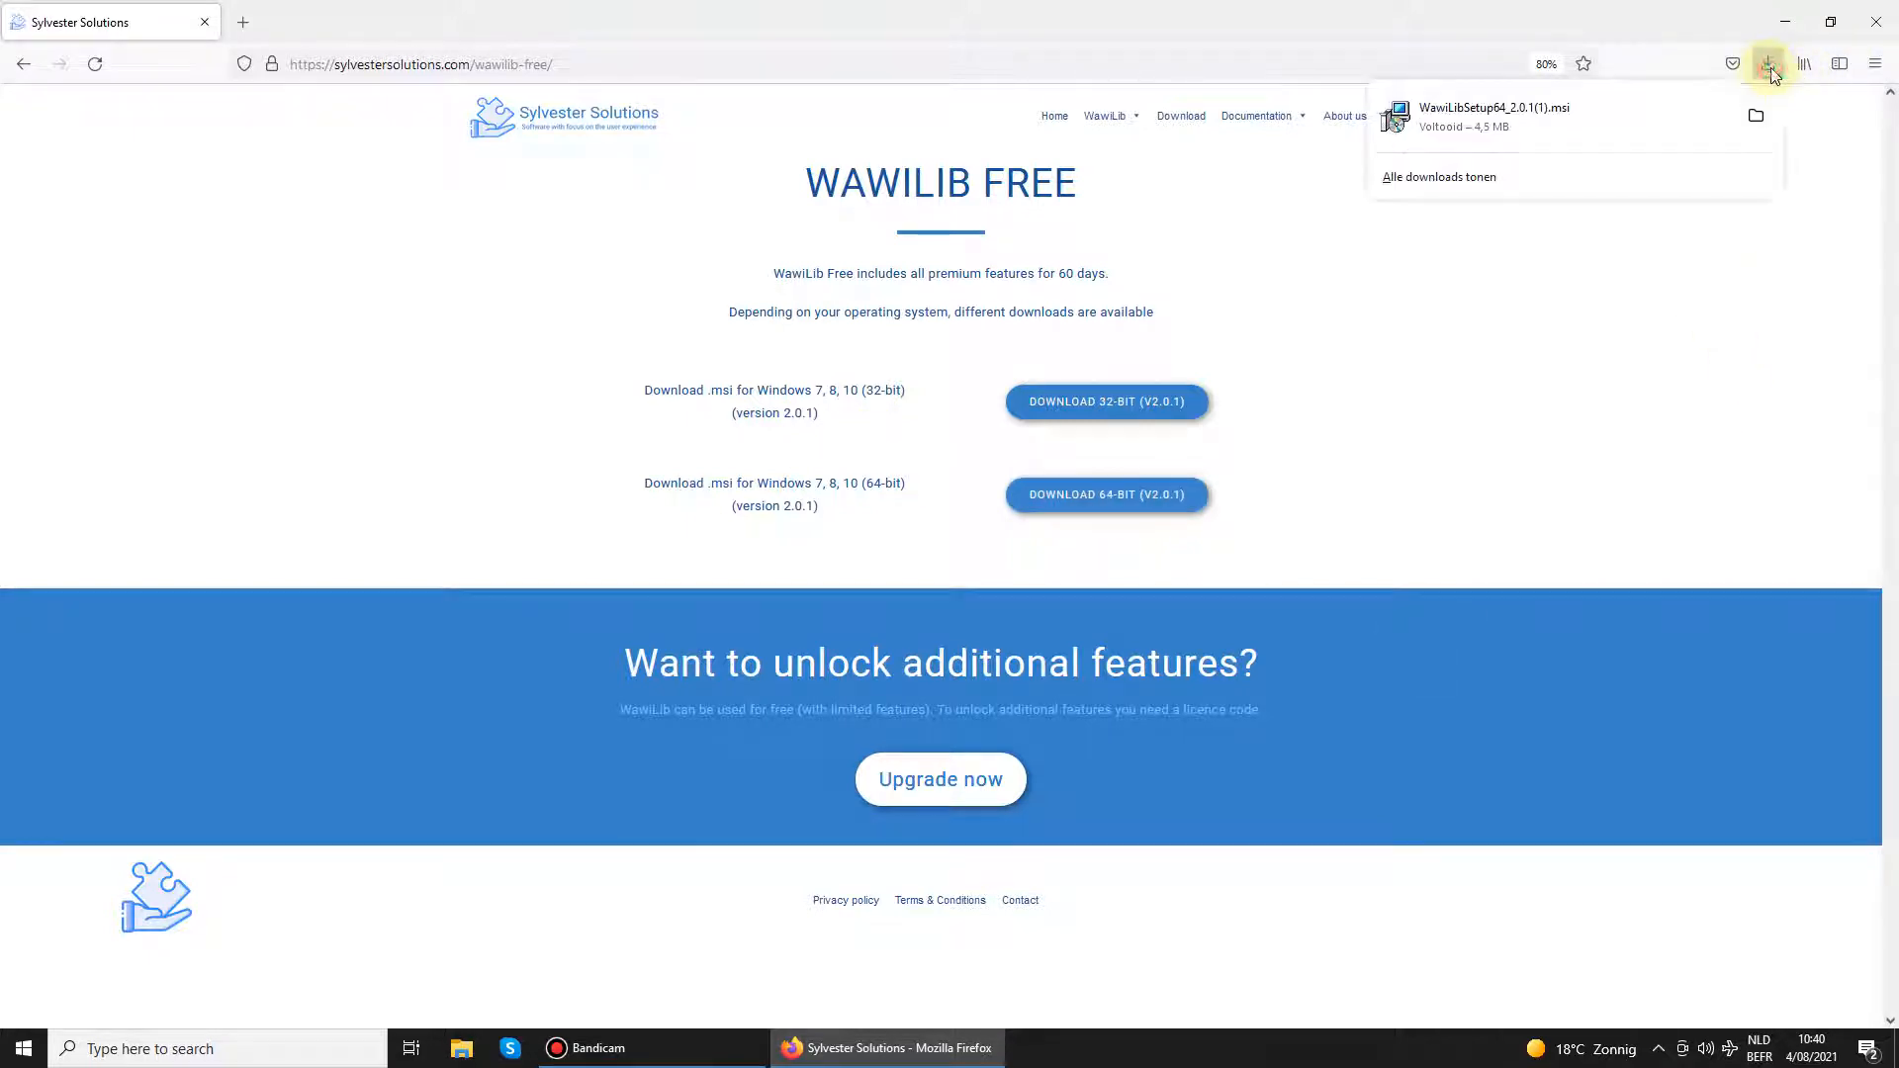
left_click(1491, 116)
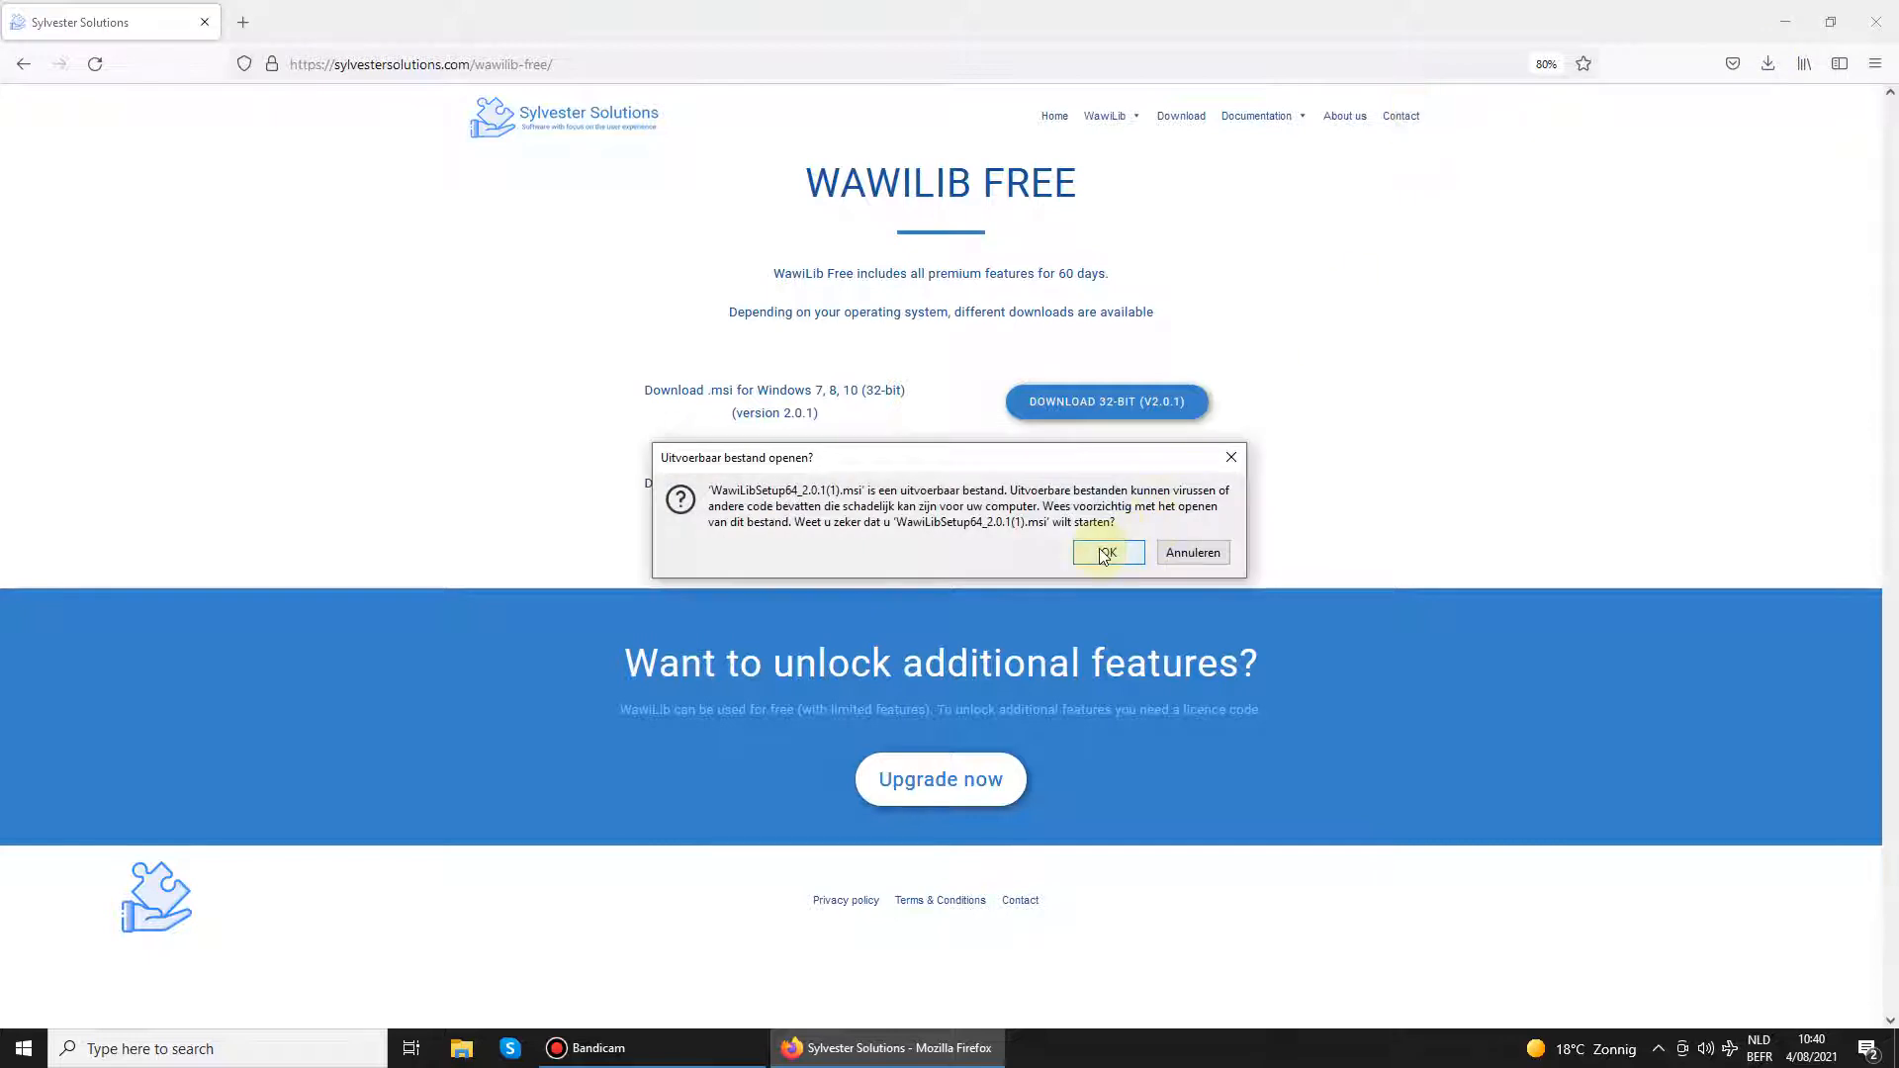
left_click(1104, 553)
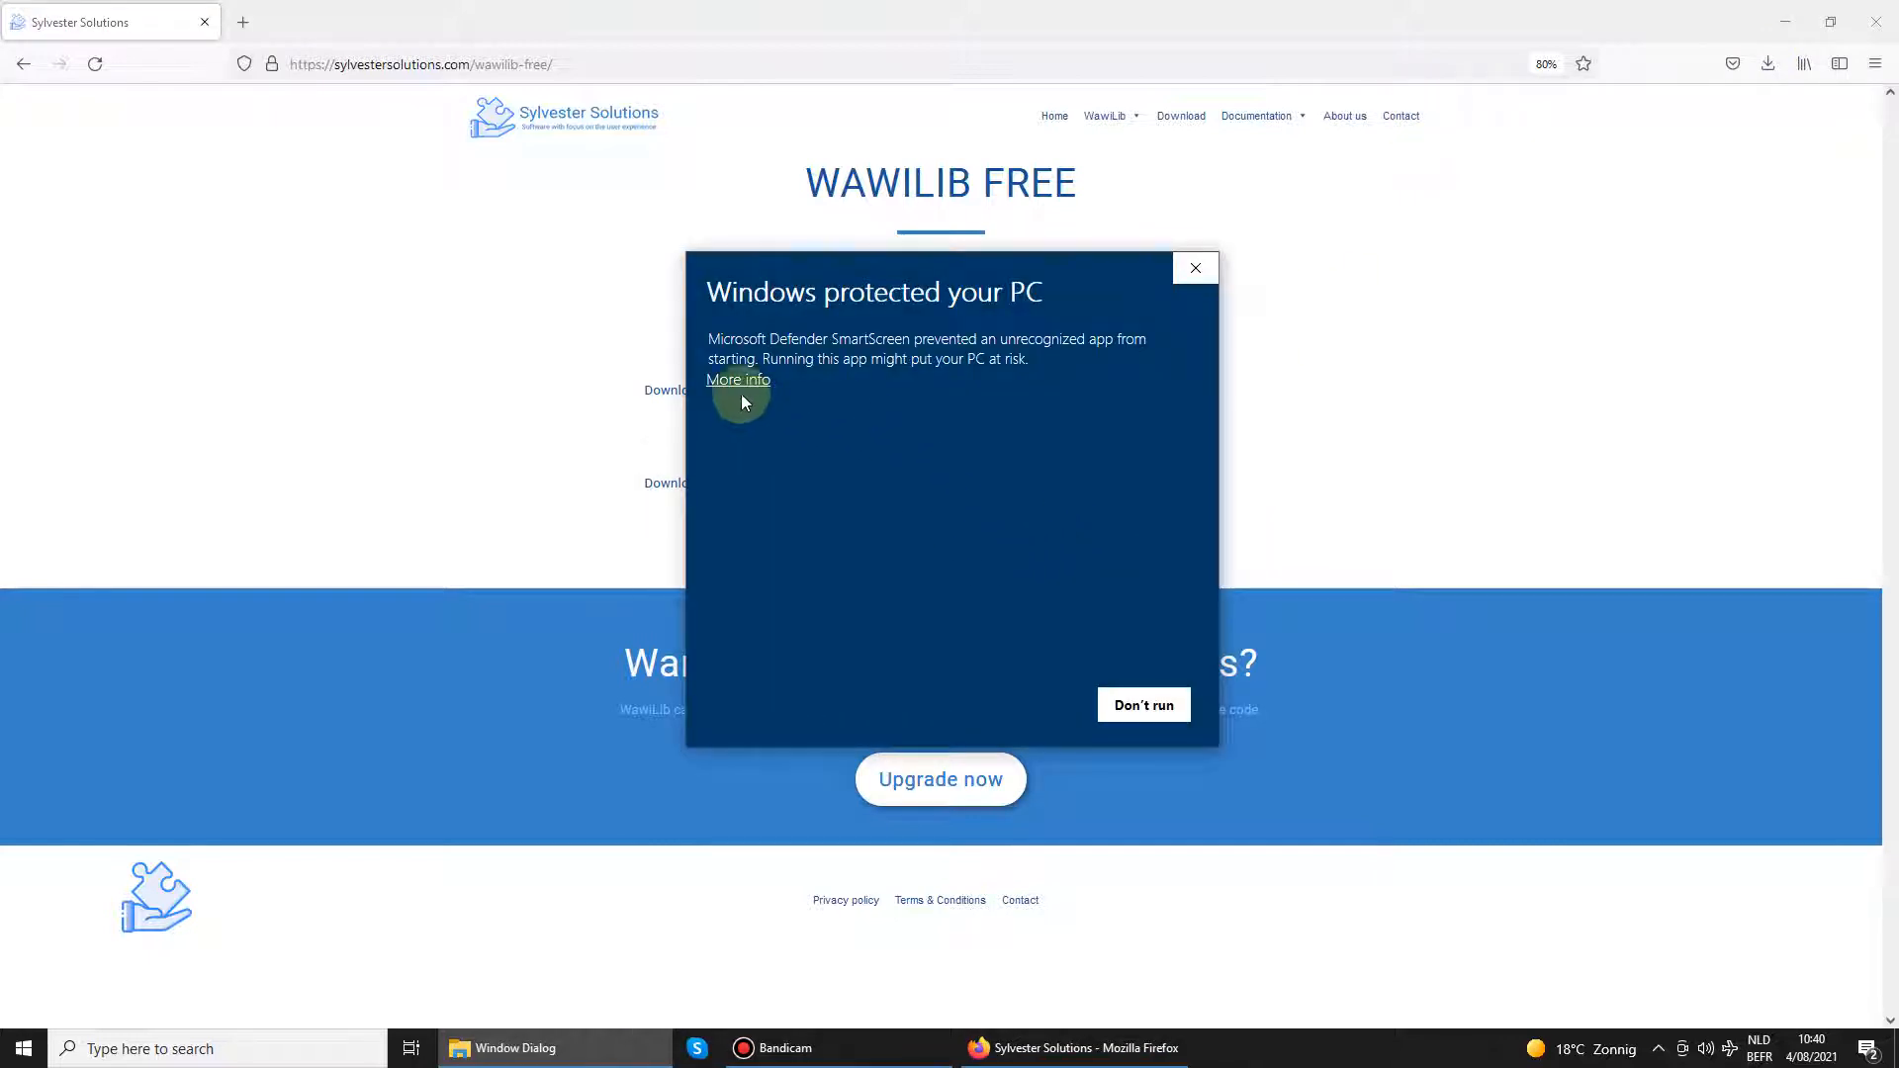
- Let the SmartScreen-blocked WawiLib installer run anyway
left_click(739, 383)
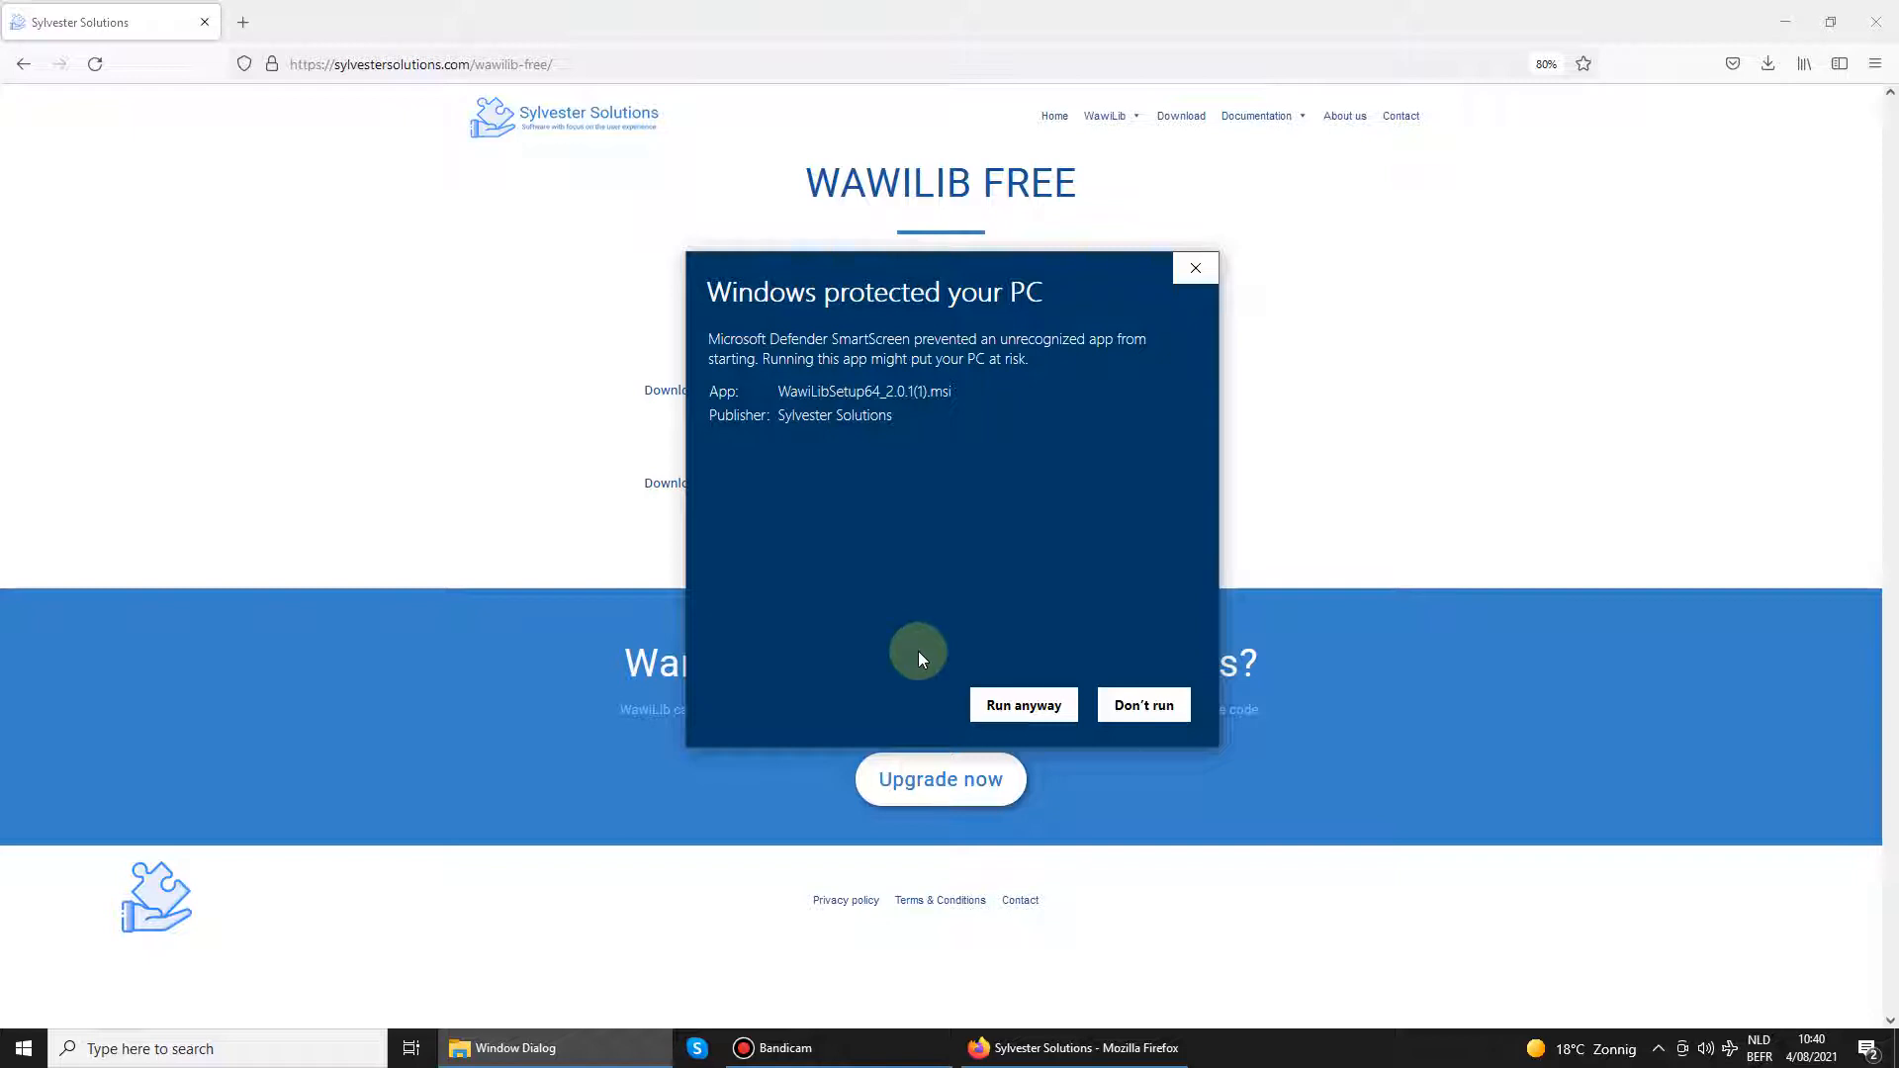
left_click(1007, 709)
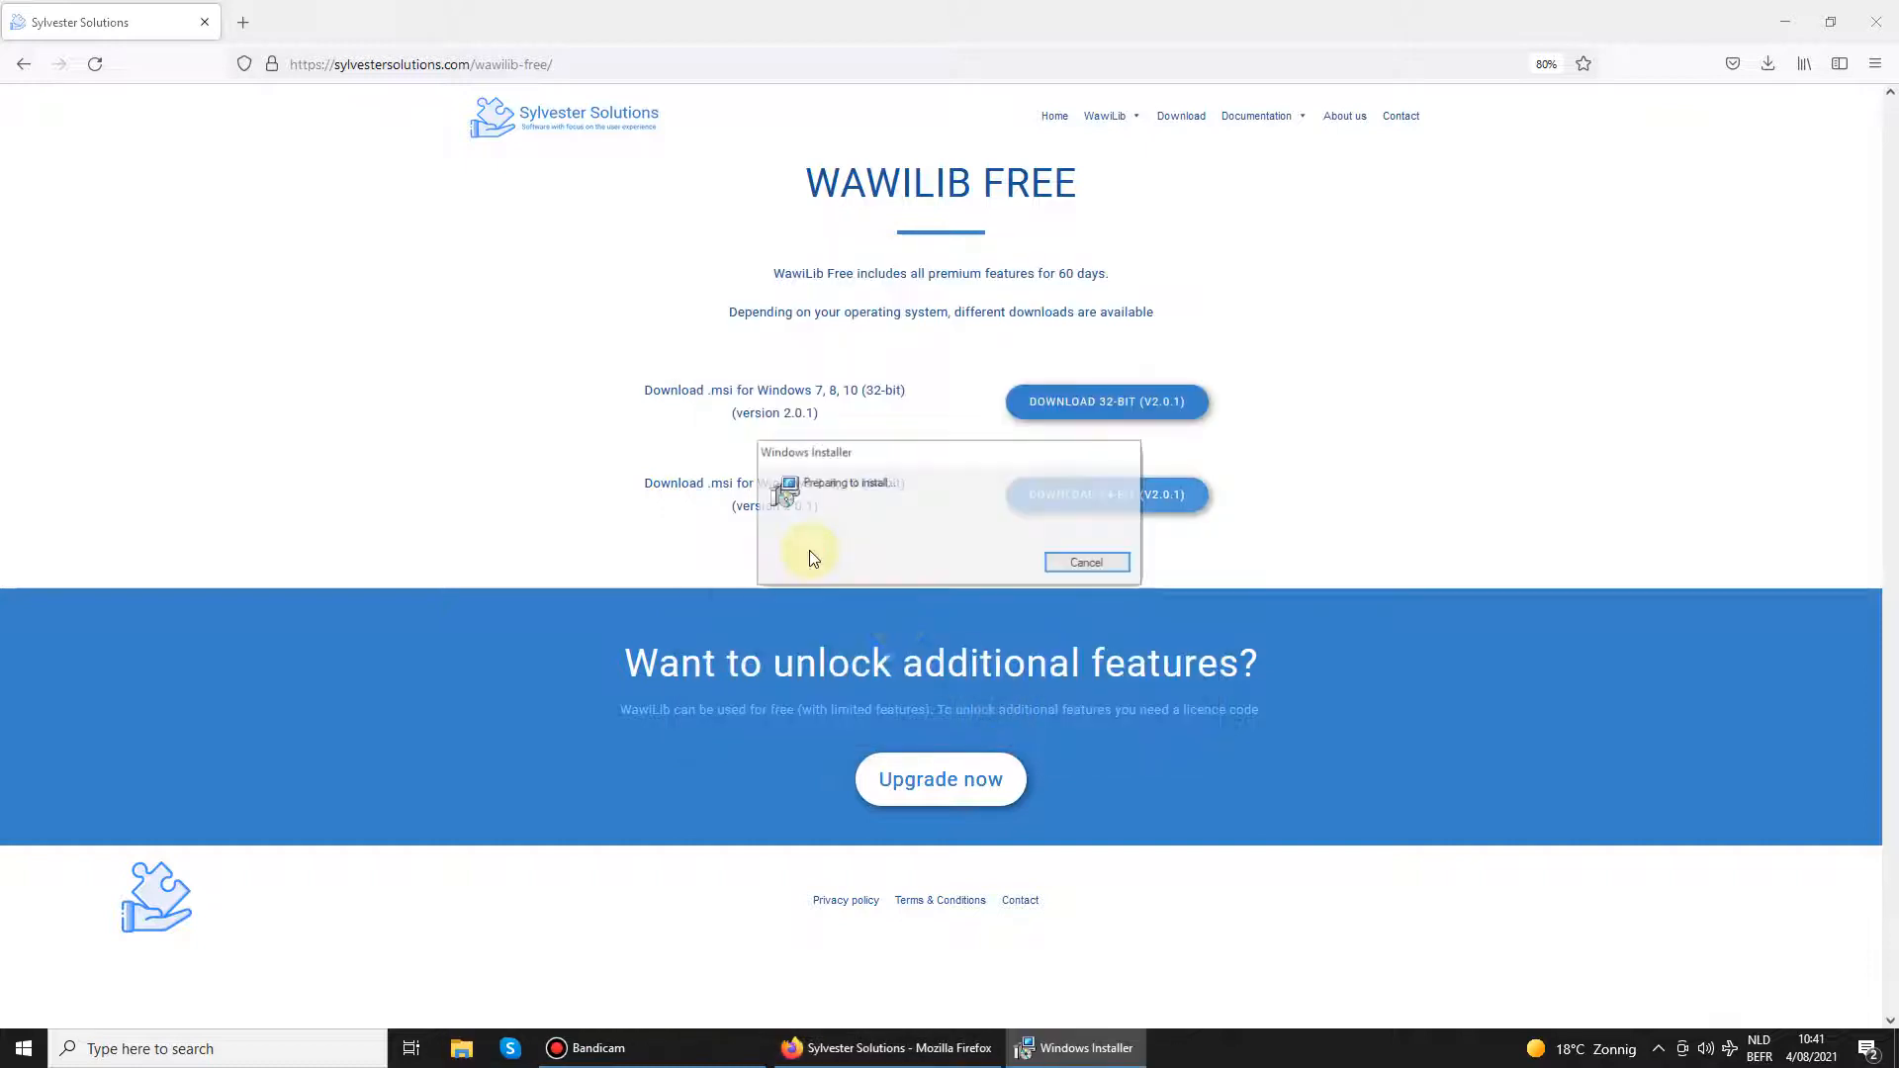
- Install WawiLib PC for everyone in the default folder, accepting the licence, and finish the wizard
left_click(1046, 691)
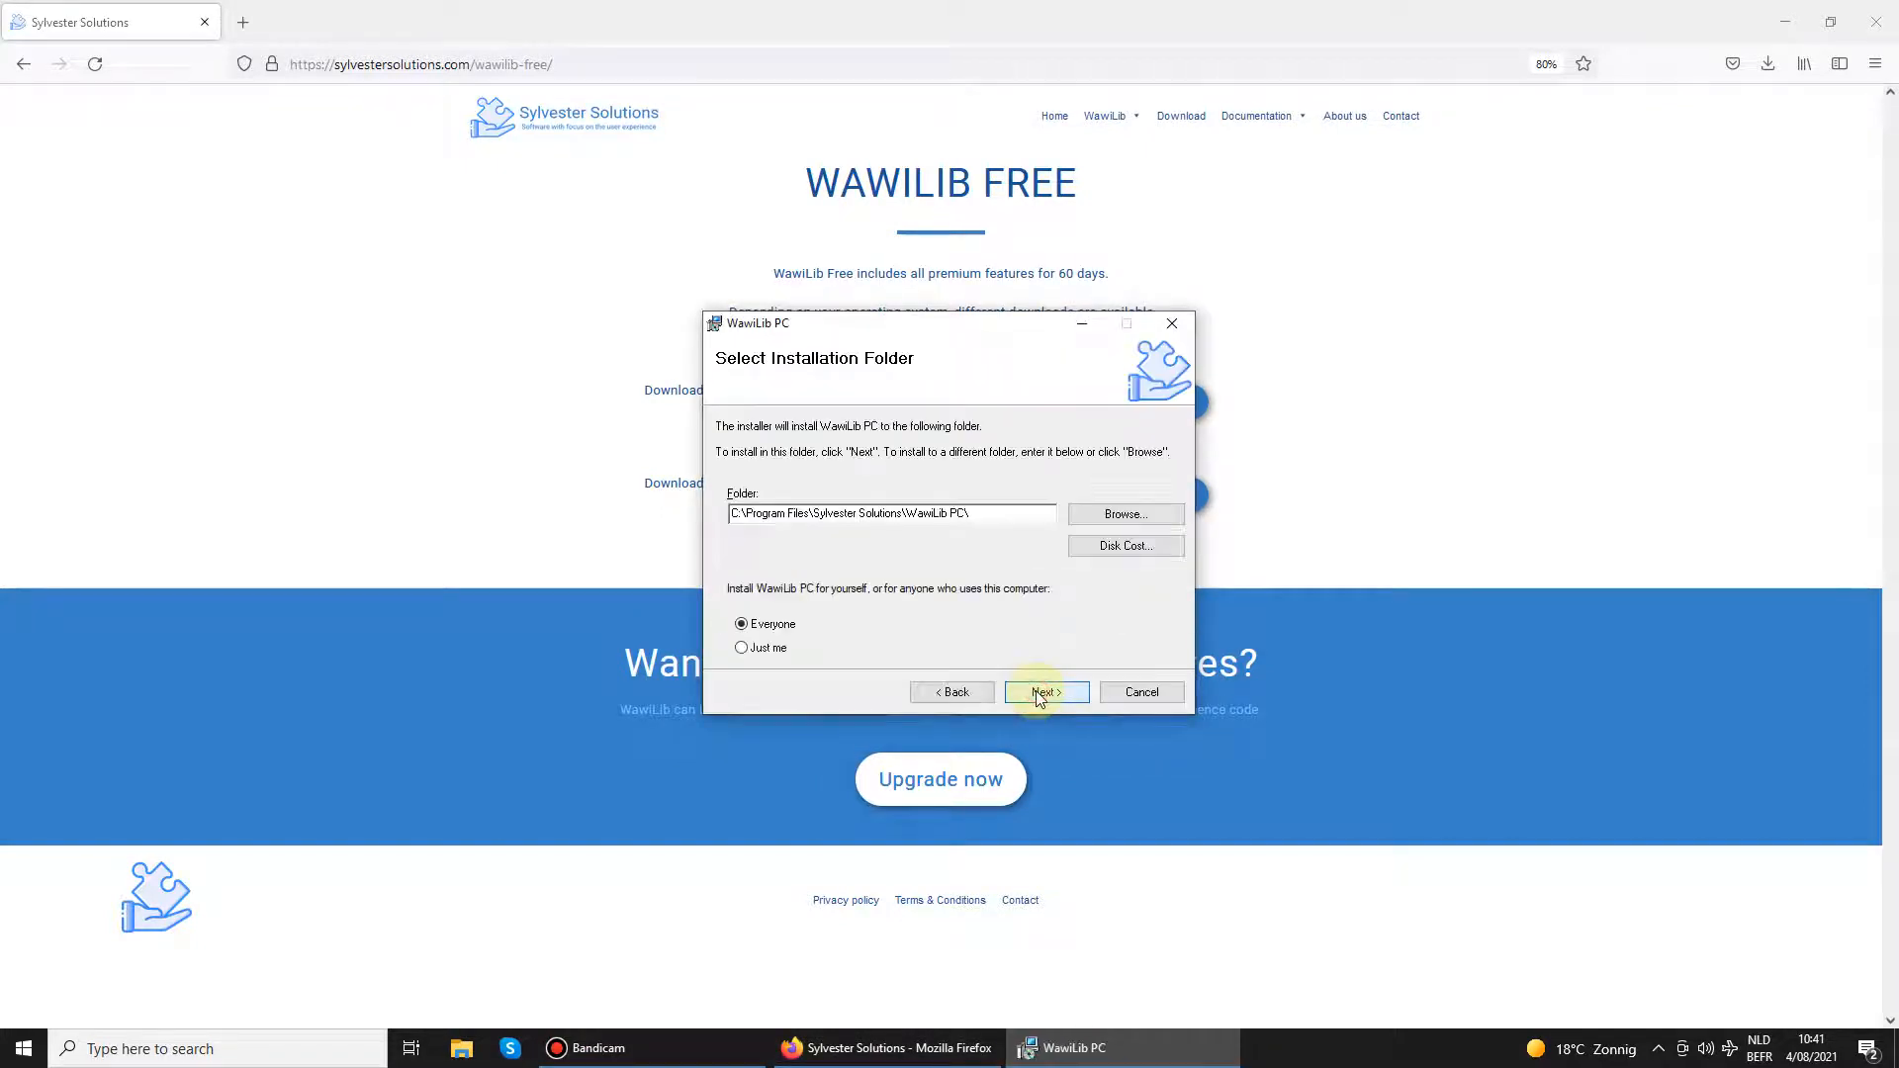
left_click(1041, 694)
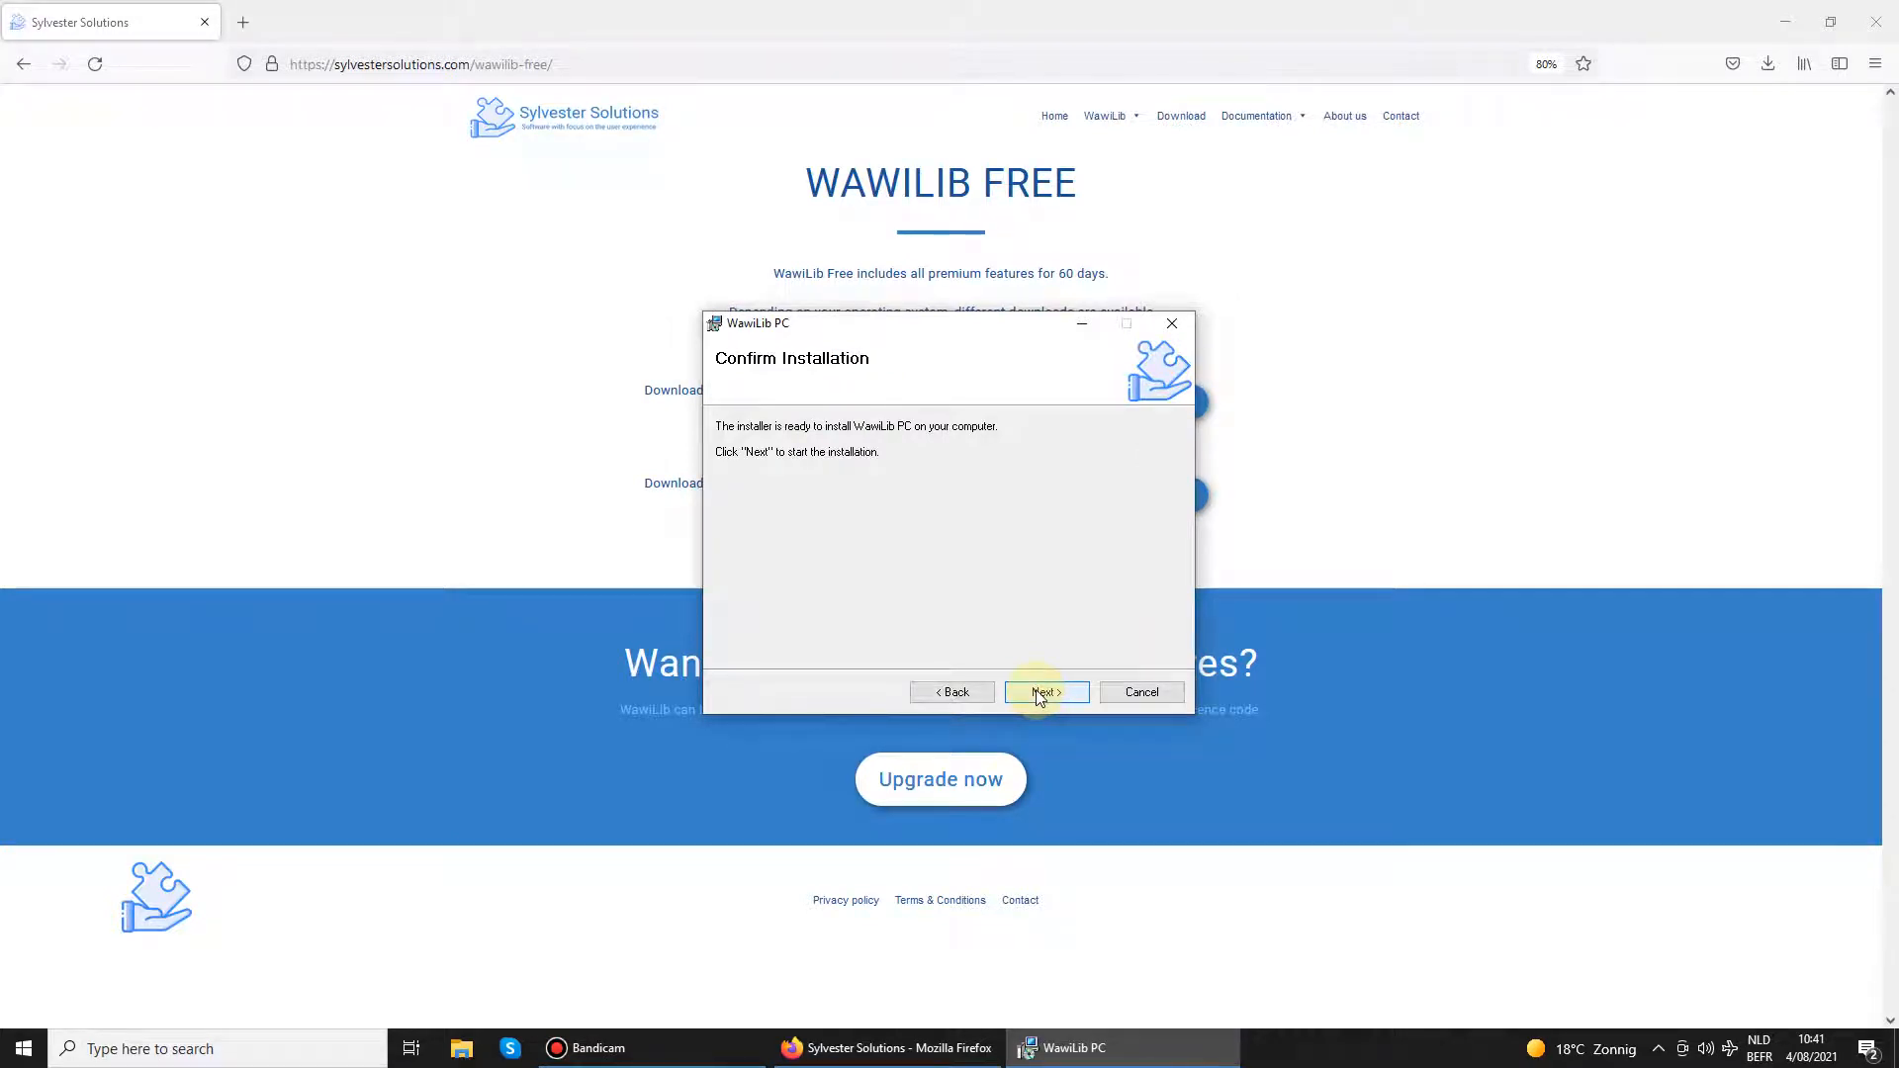
left_click(1042, 694)
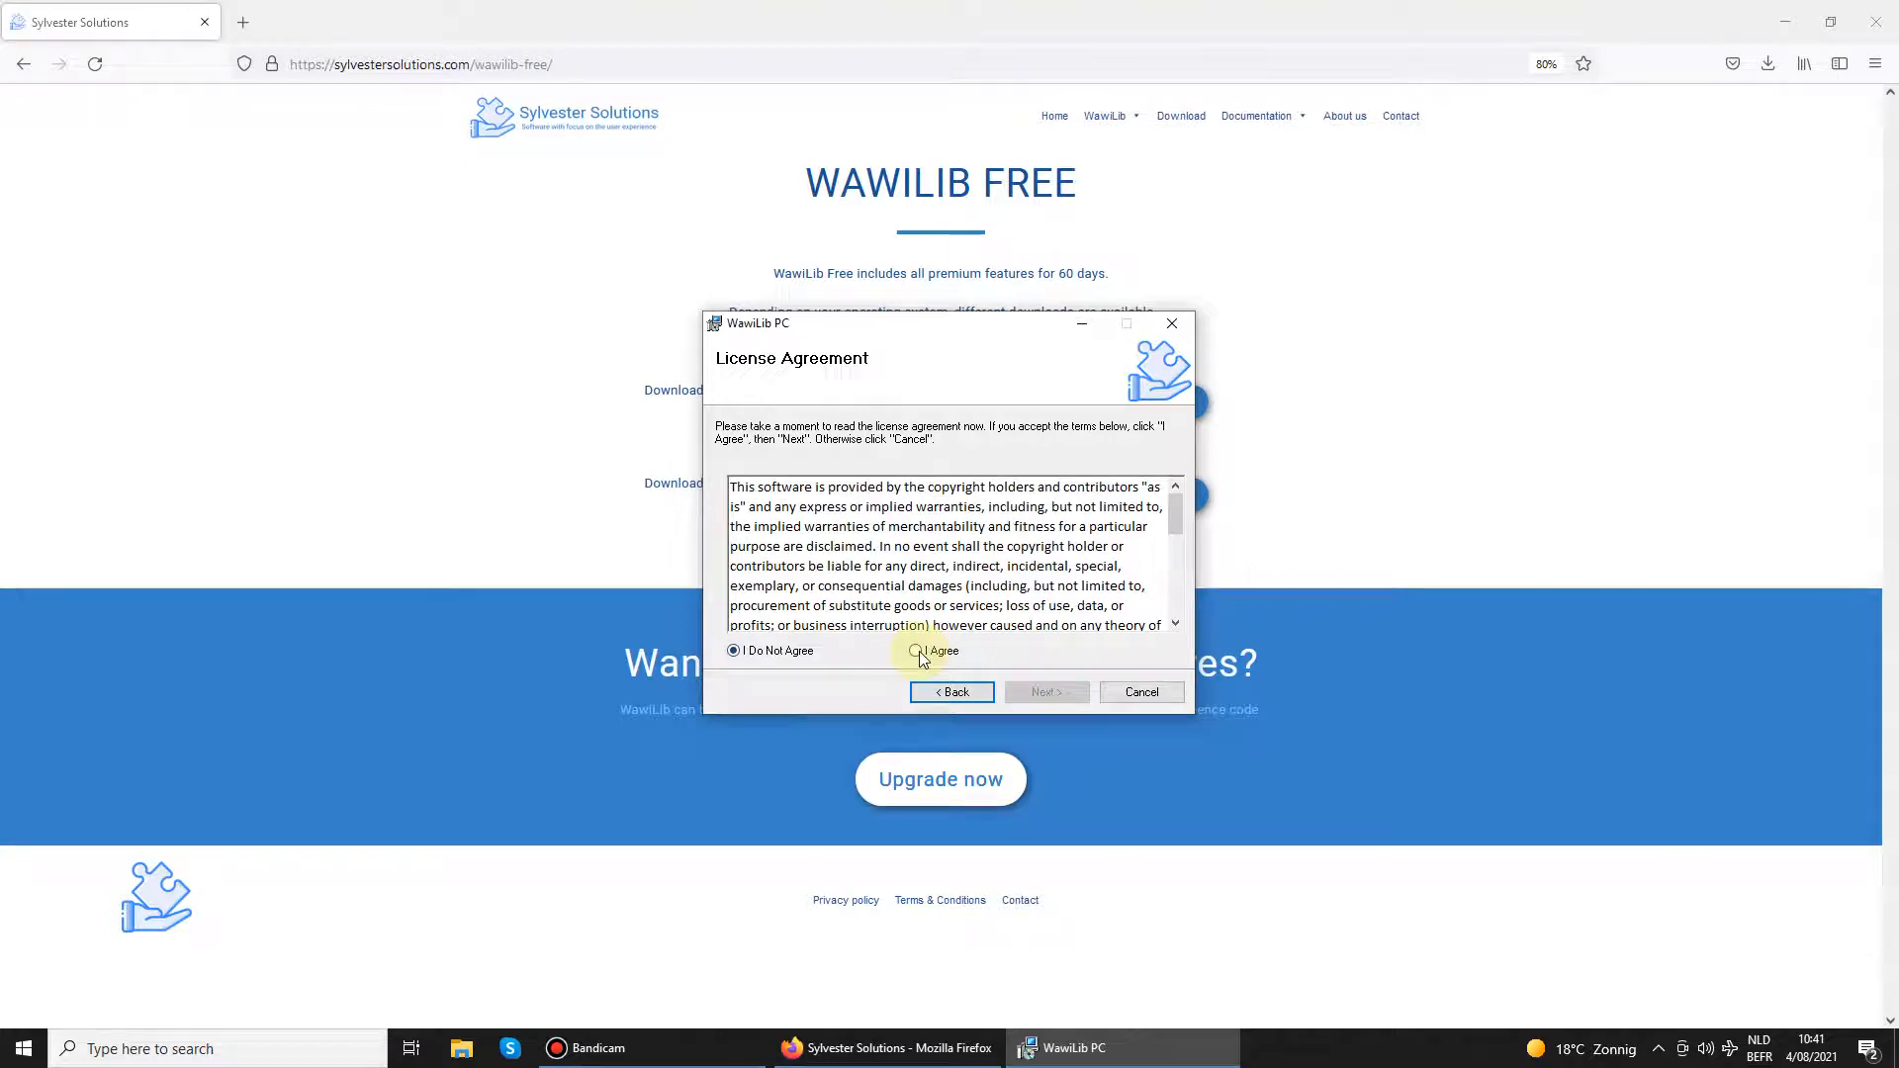
left_click(917, 653)
left_click(1041, 696)
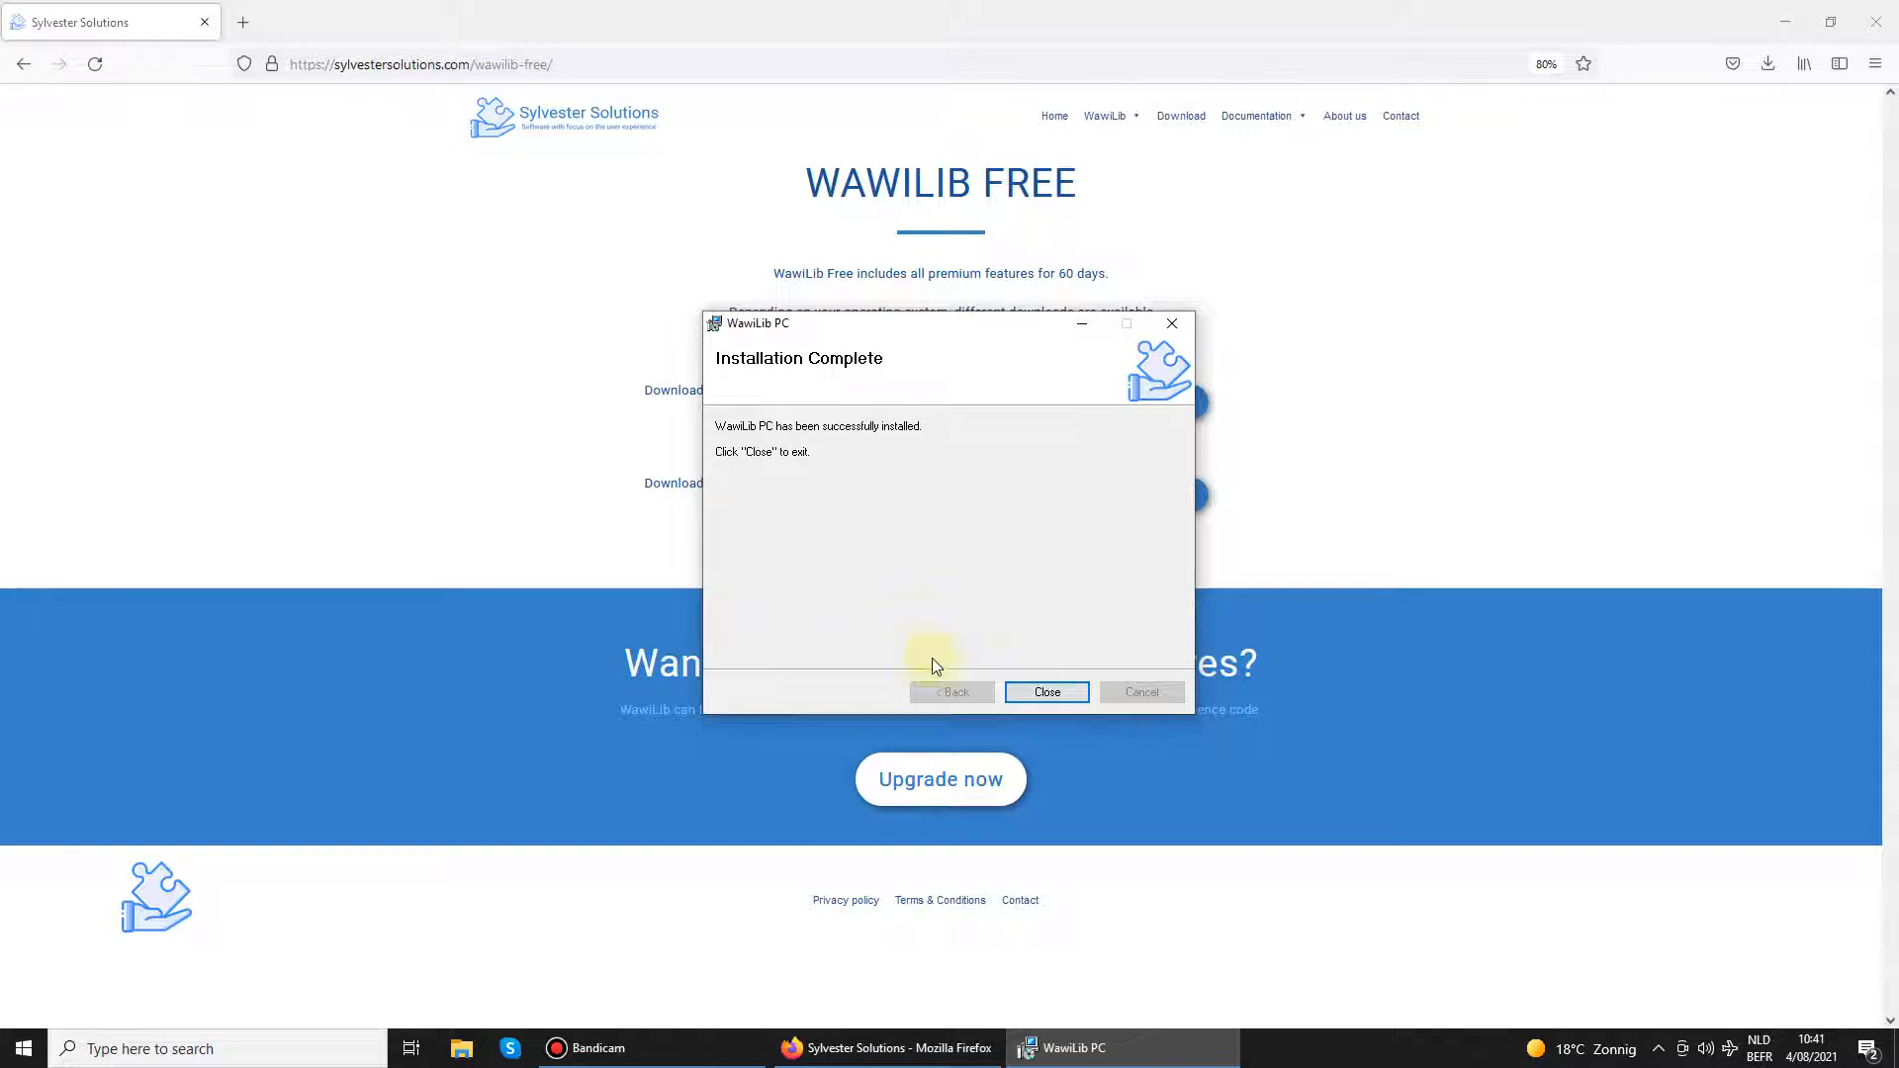
left_click(1049, 691)
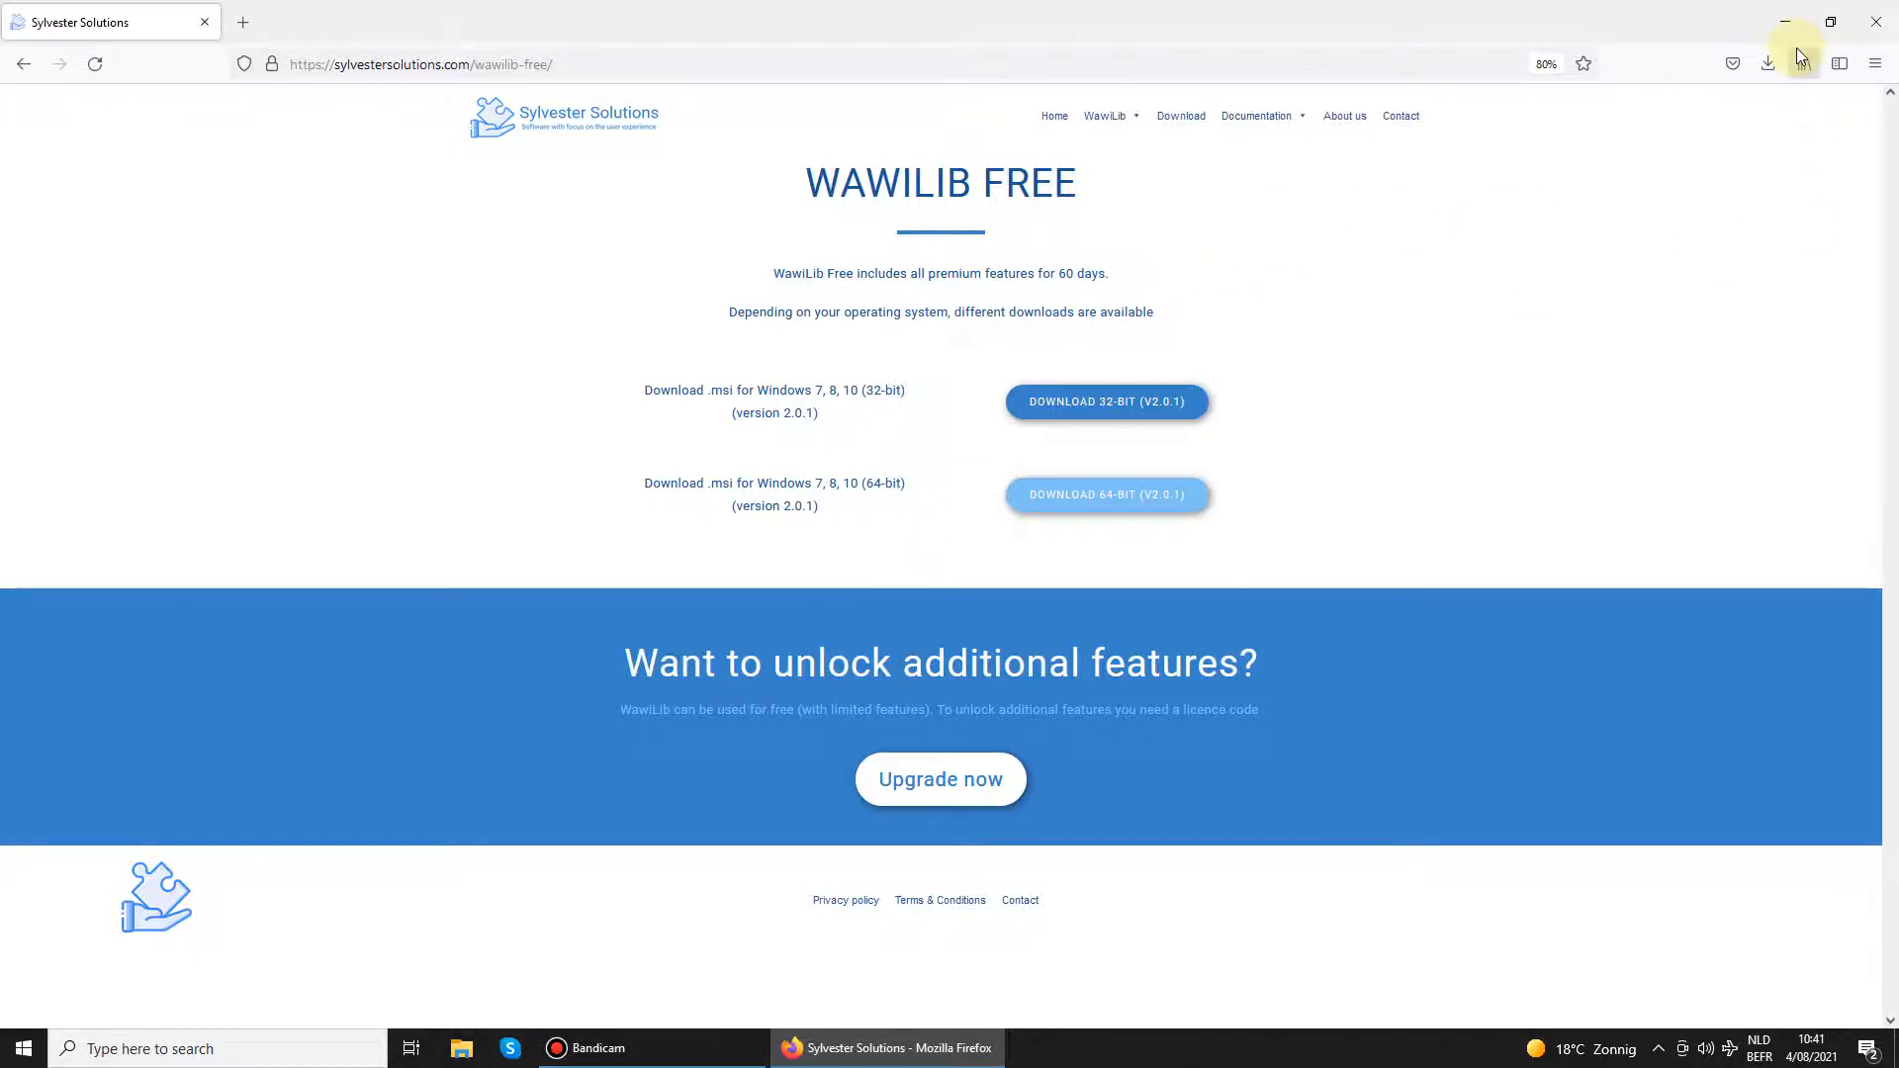
left_click(1784, 22)
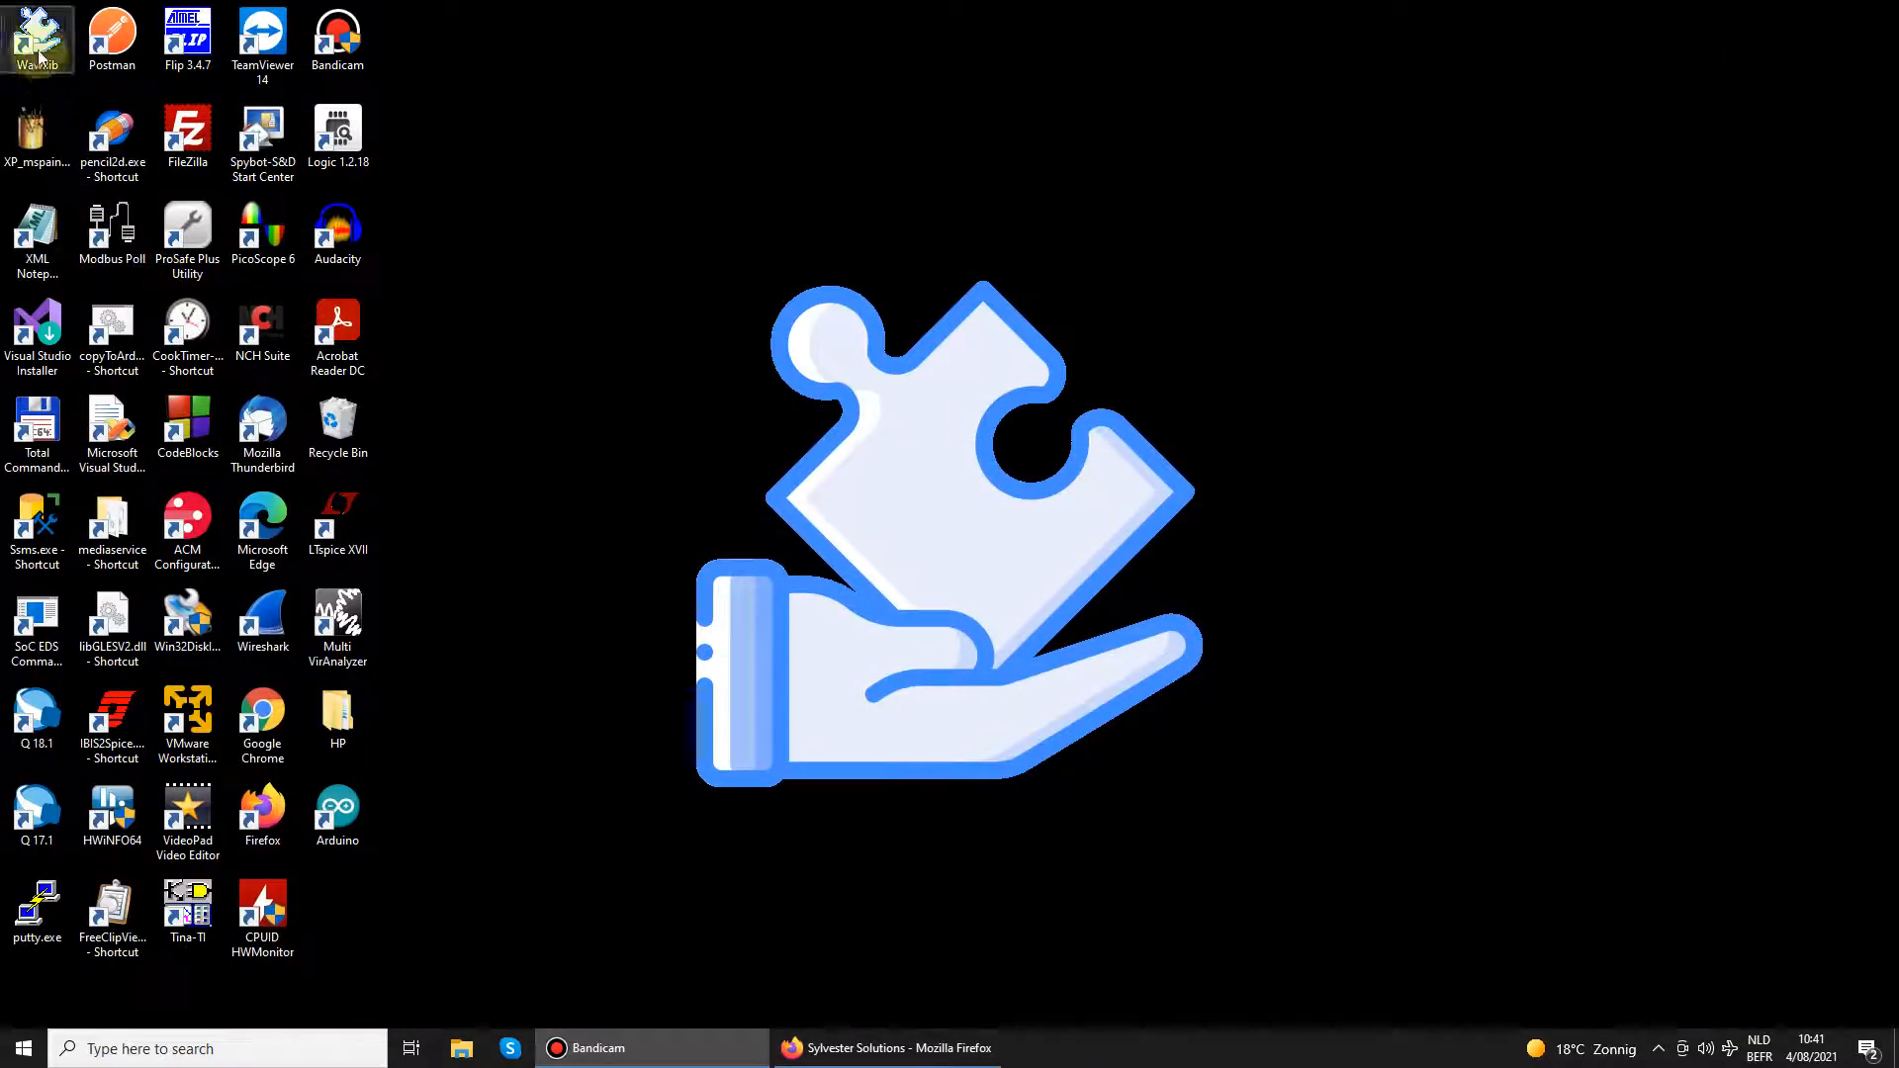
- Launch WawiLib-PC from the desktop, reinstall its Arduino libraries, then minimize it
double_click(37, 46)
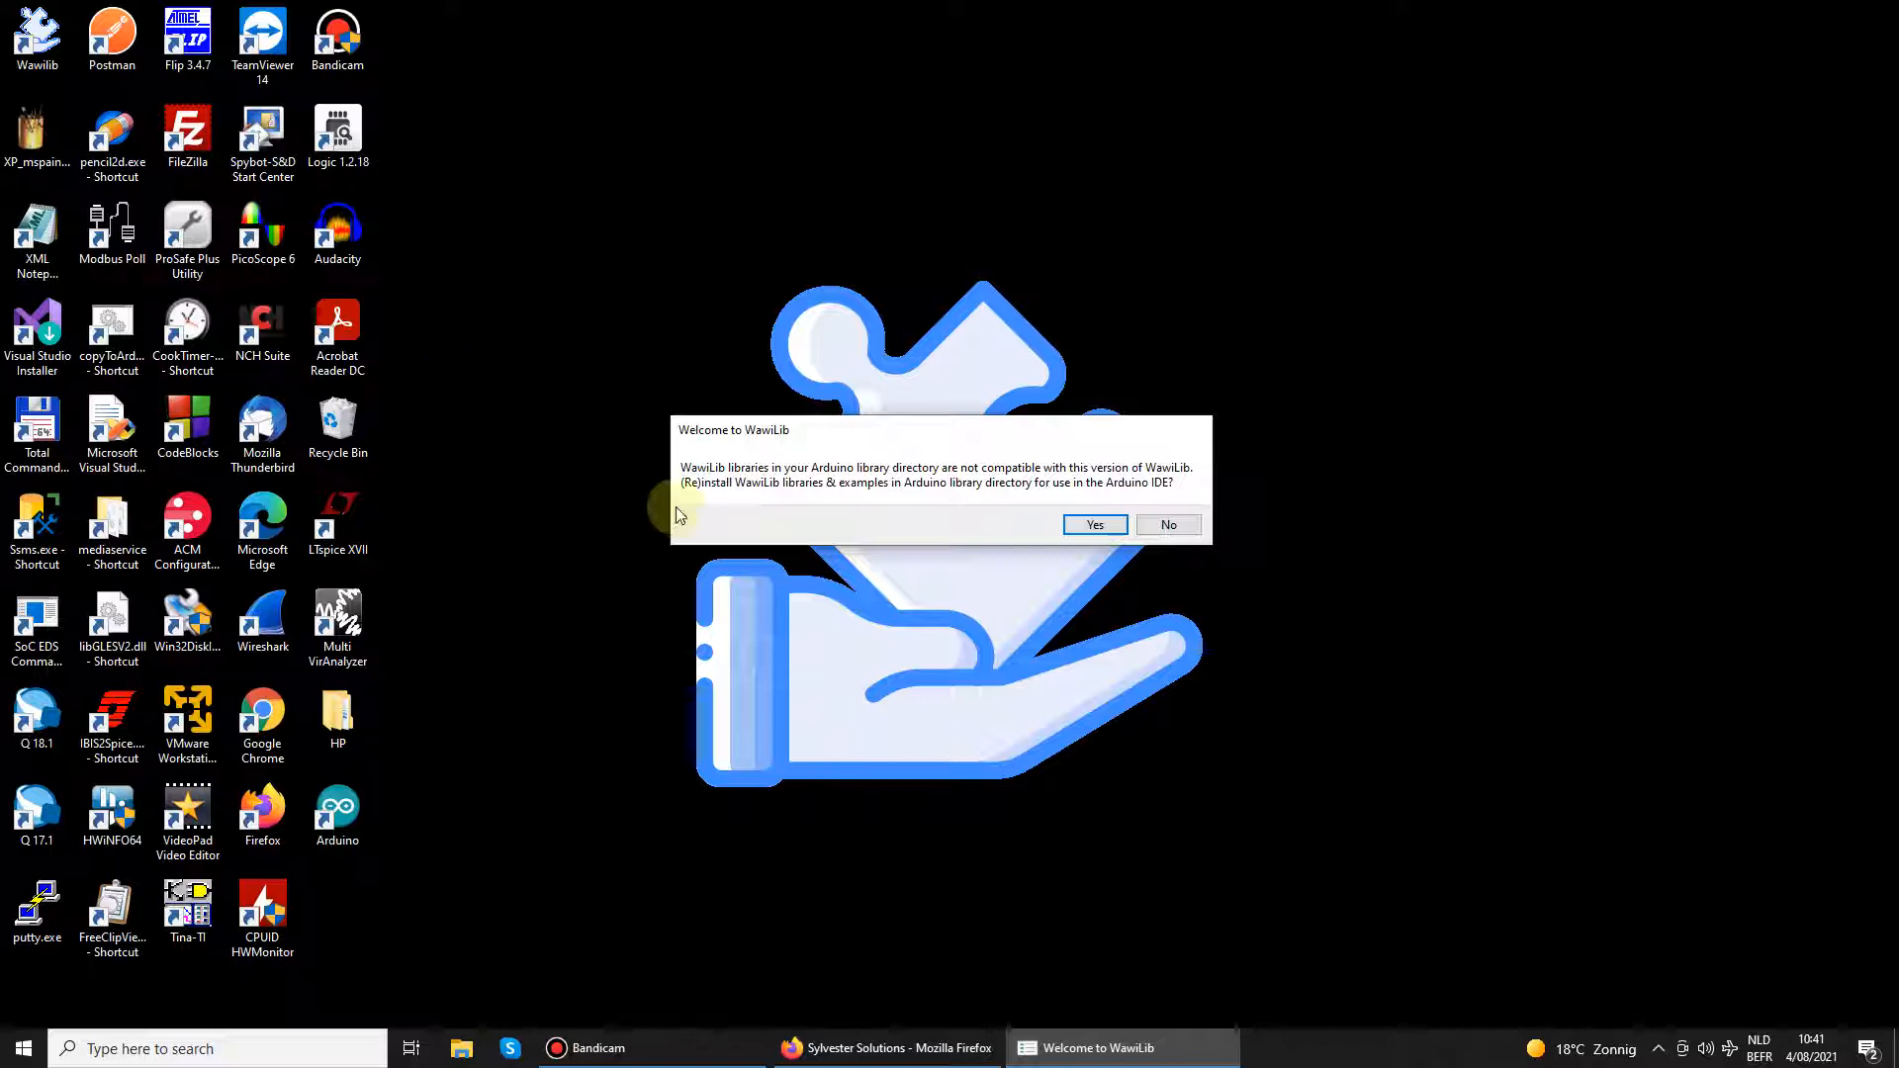
left_click(1096, 524)
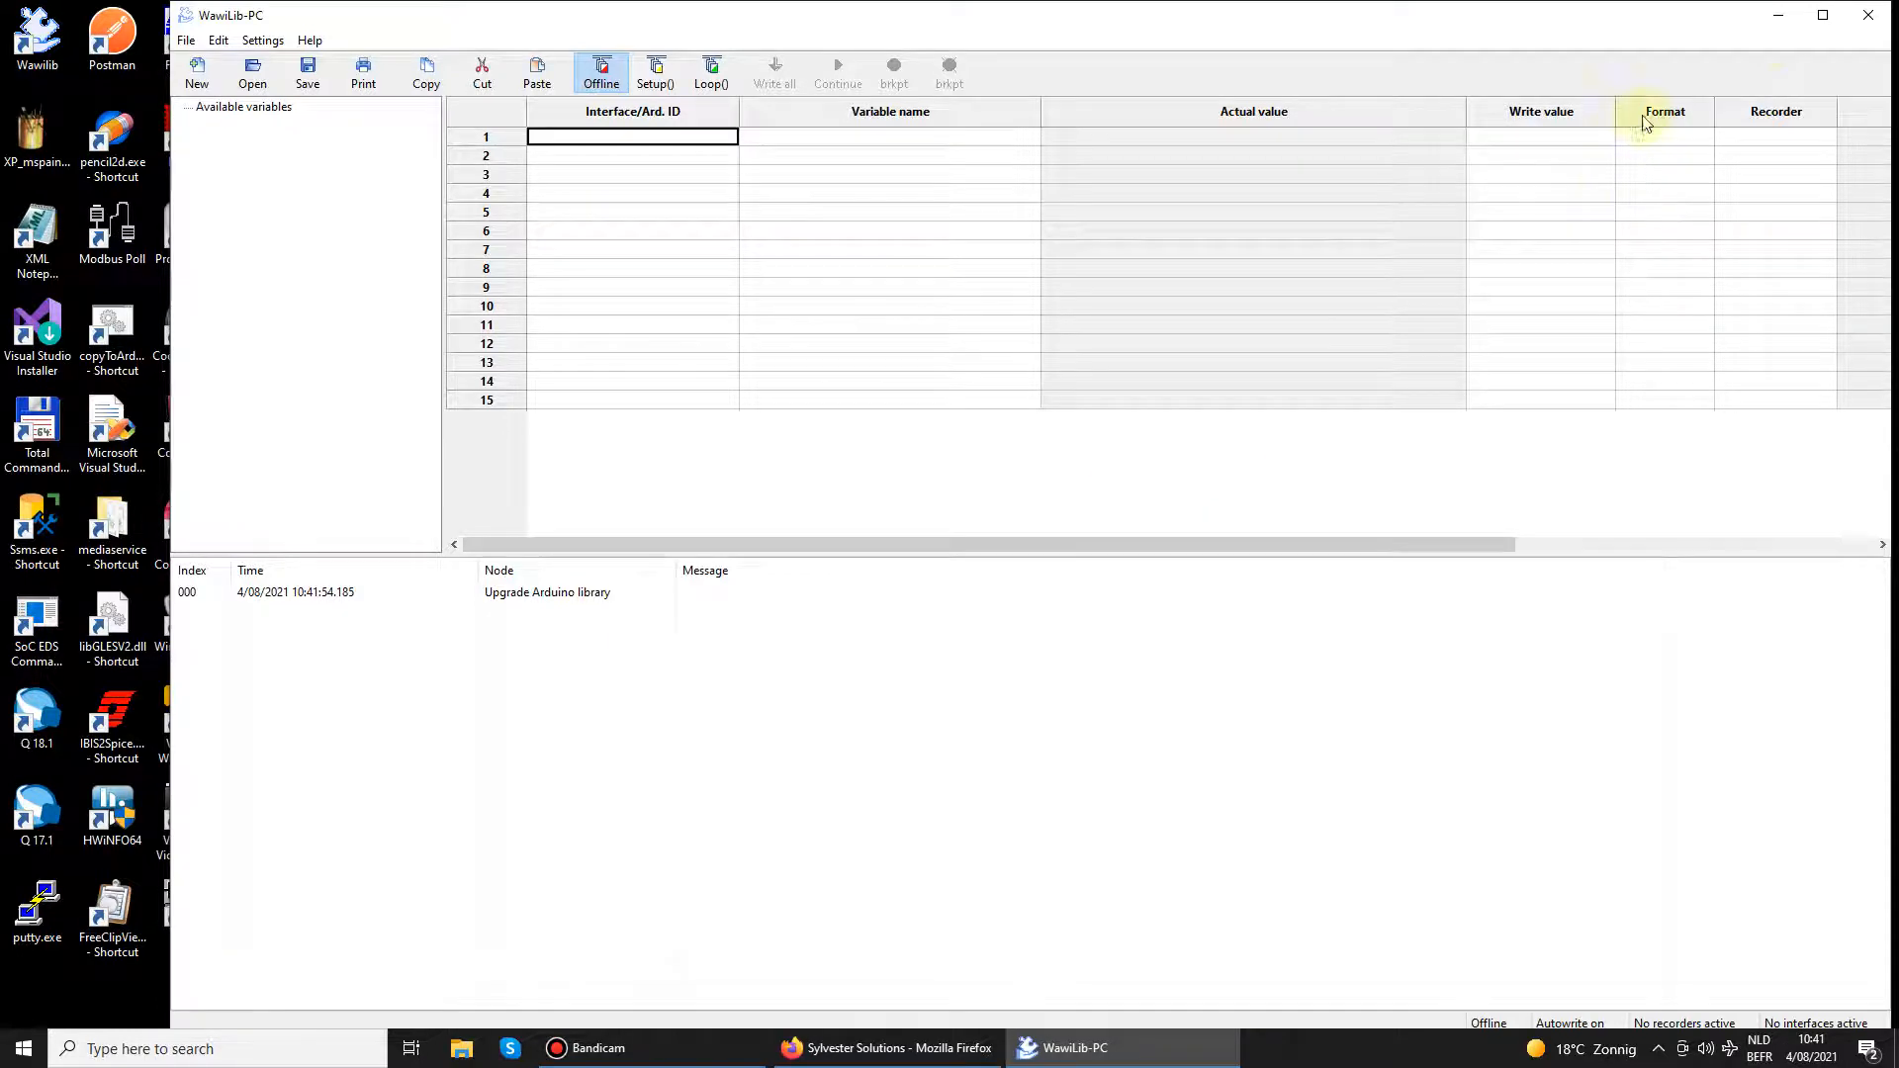
left_click(1778, 15)
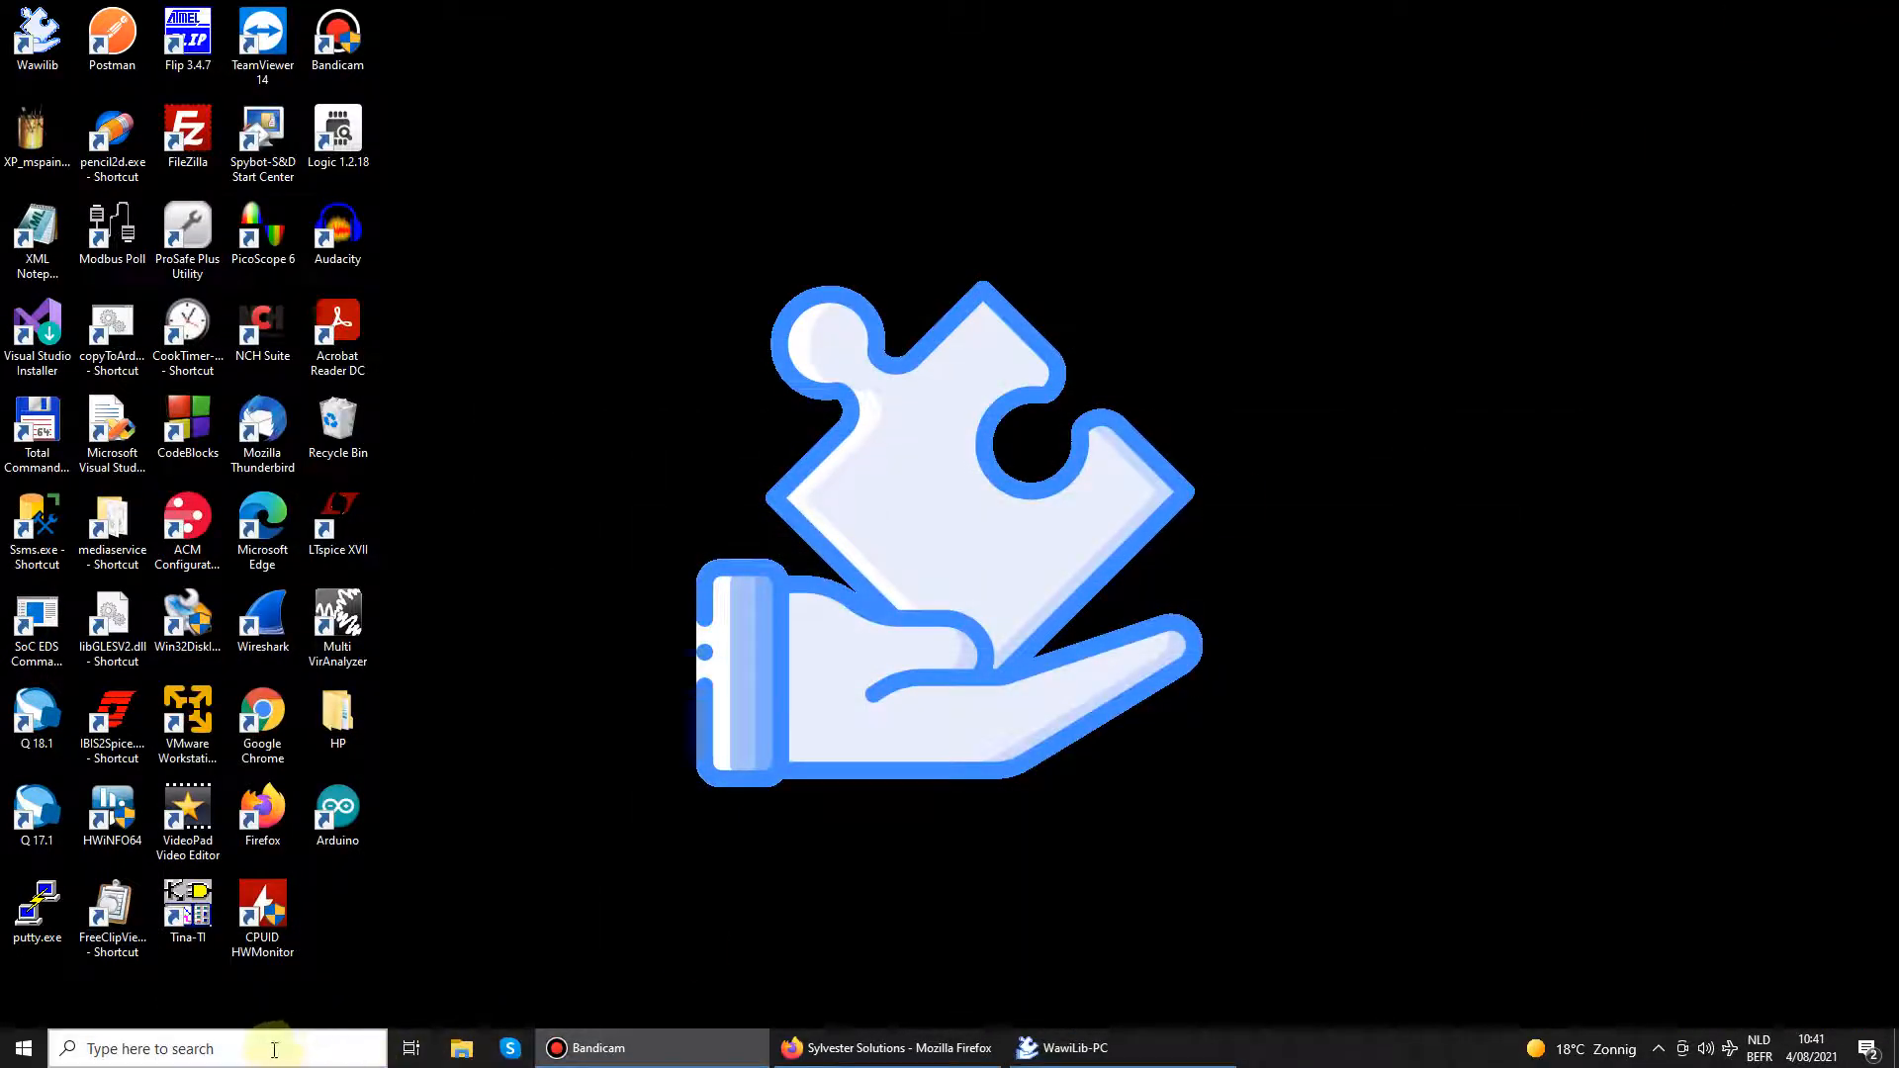
- Launch the Arduino IDE maximized and confirm the Wawi libraries under Sketch > Include Library
double_click(337, 817)
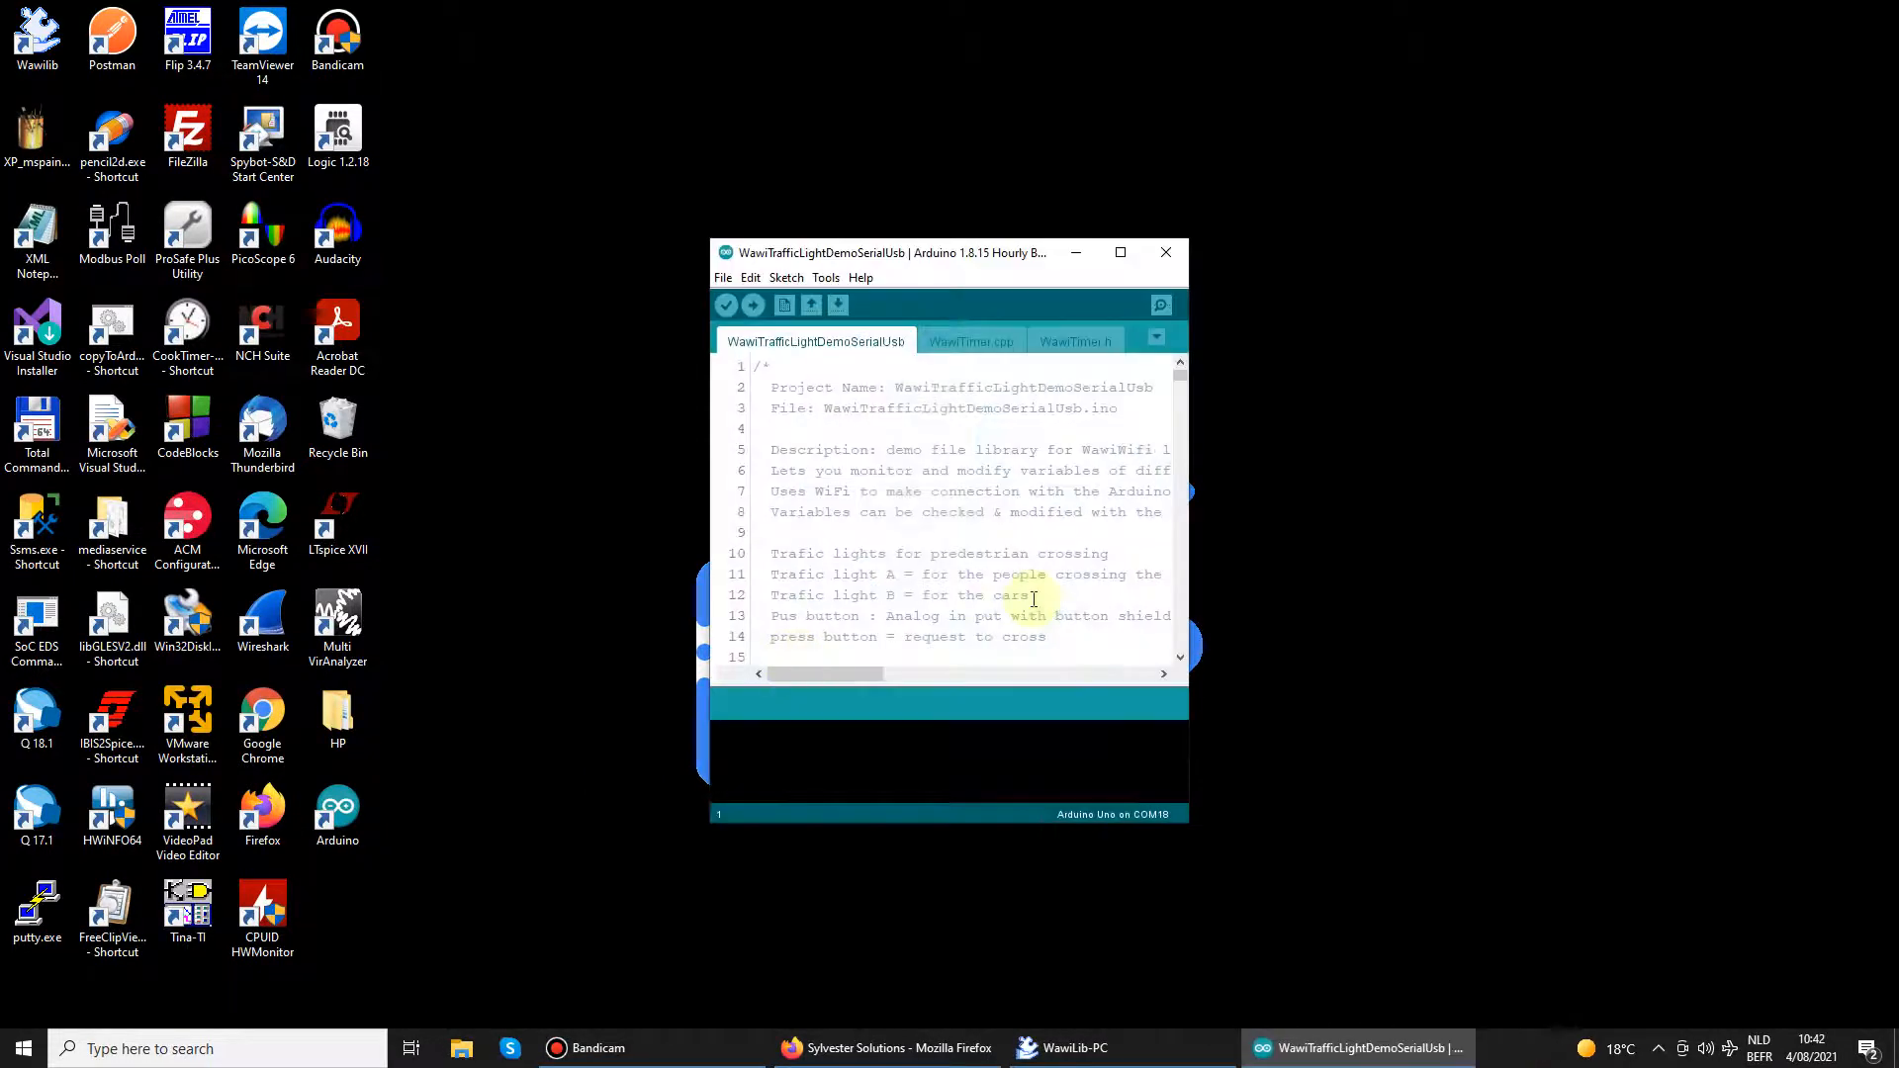
left_click(1121, 255)
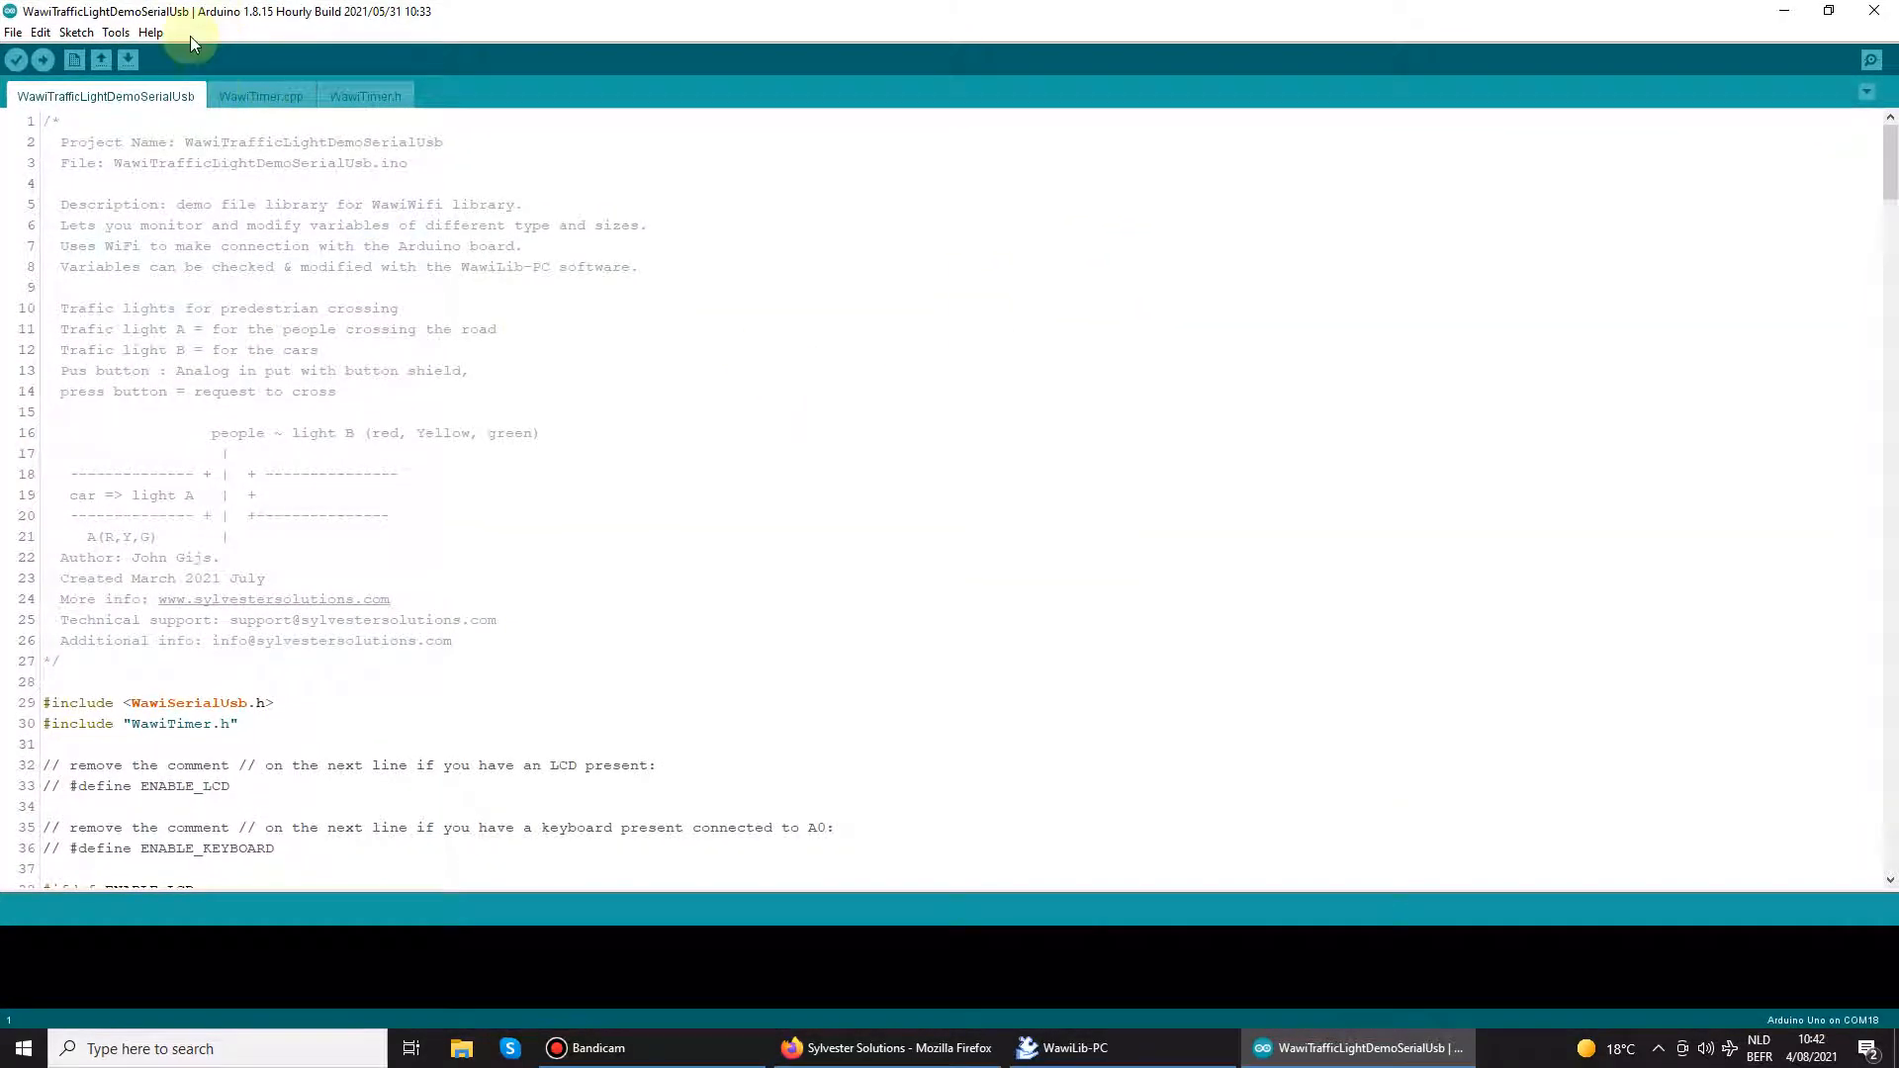
left_click(74, 31)
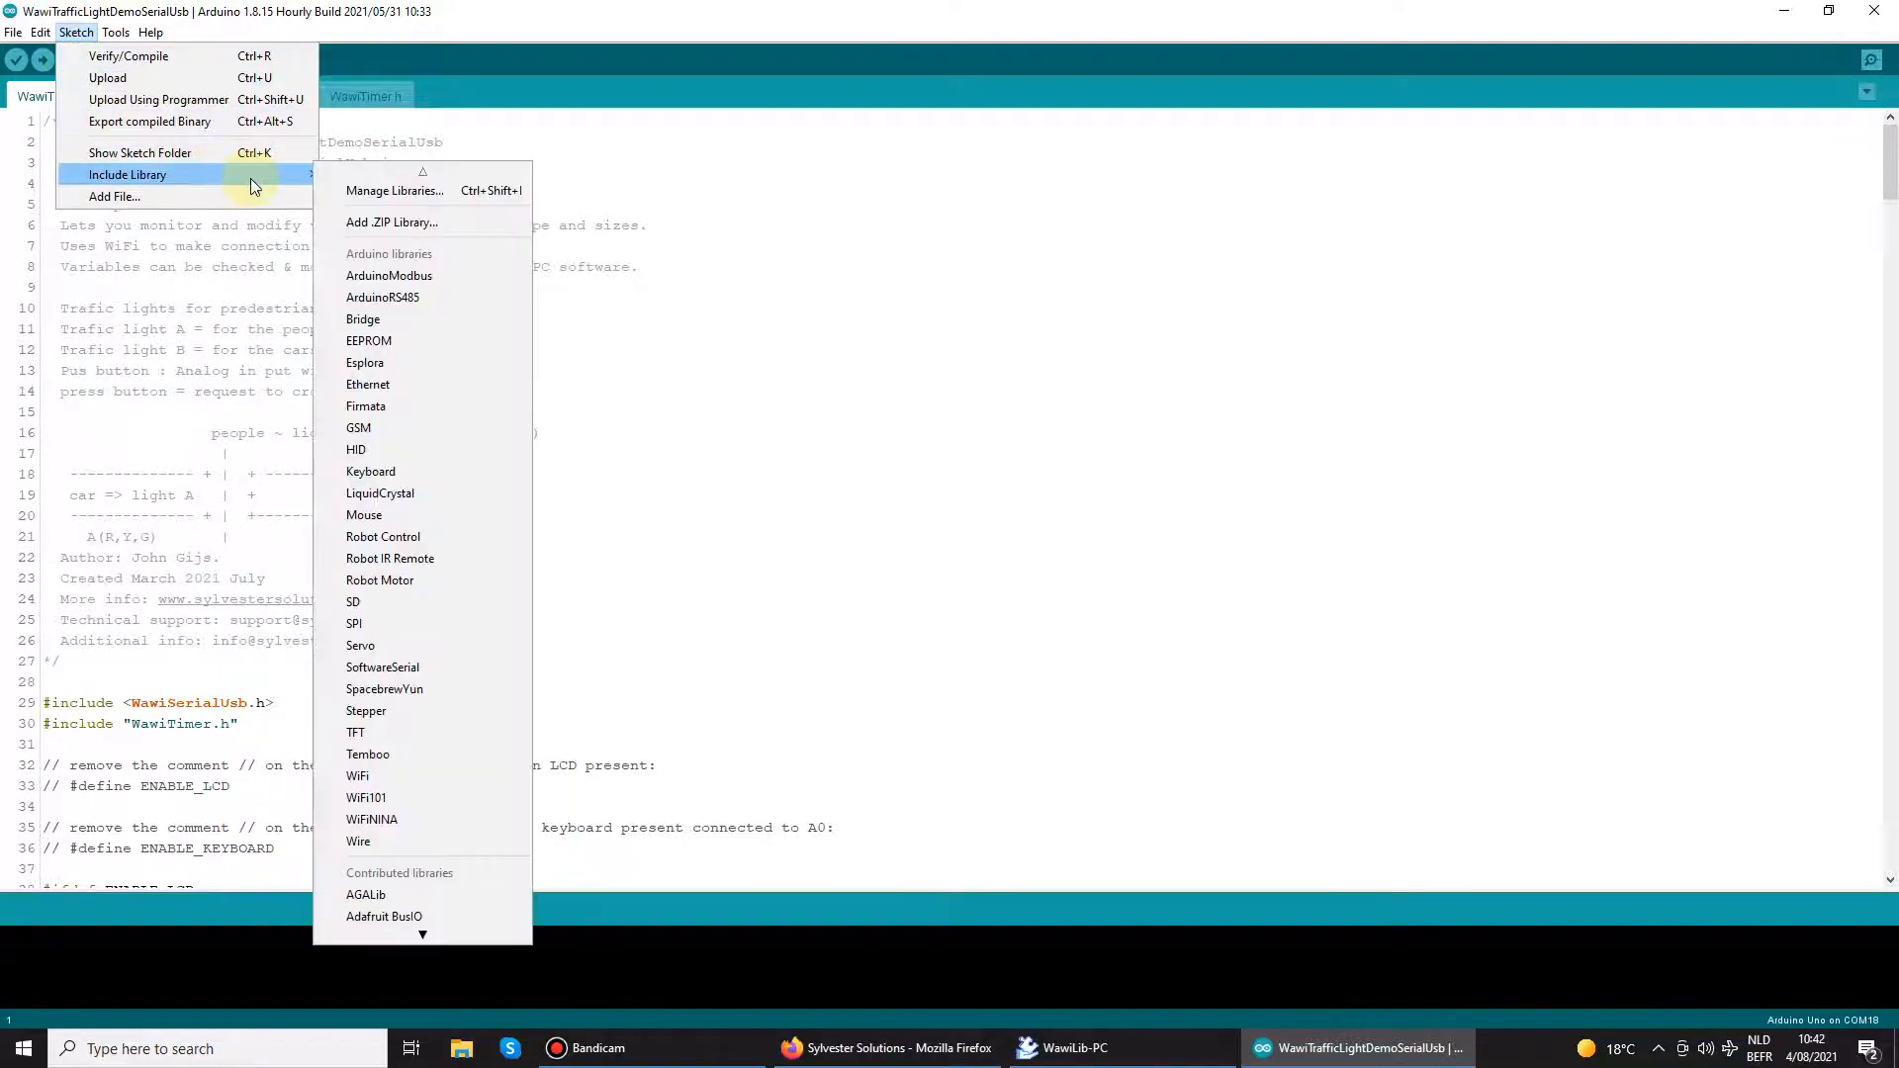
mouse_move(127, 176)
scroll(393, 832, "down", 5)
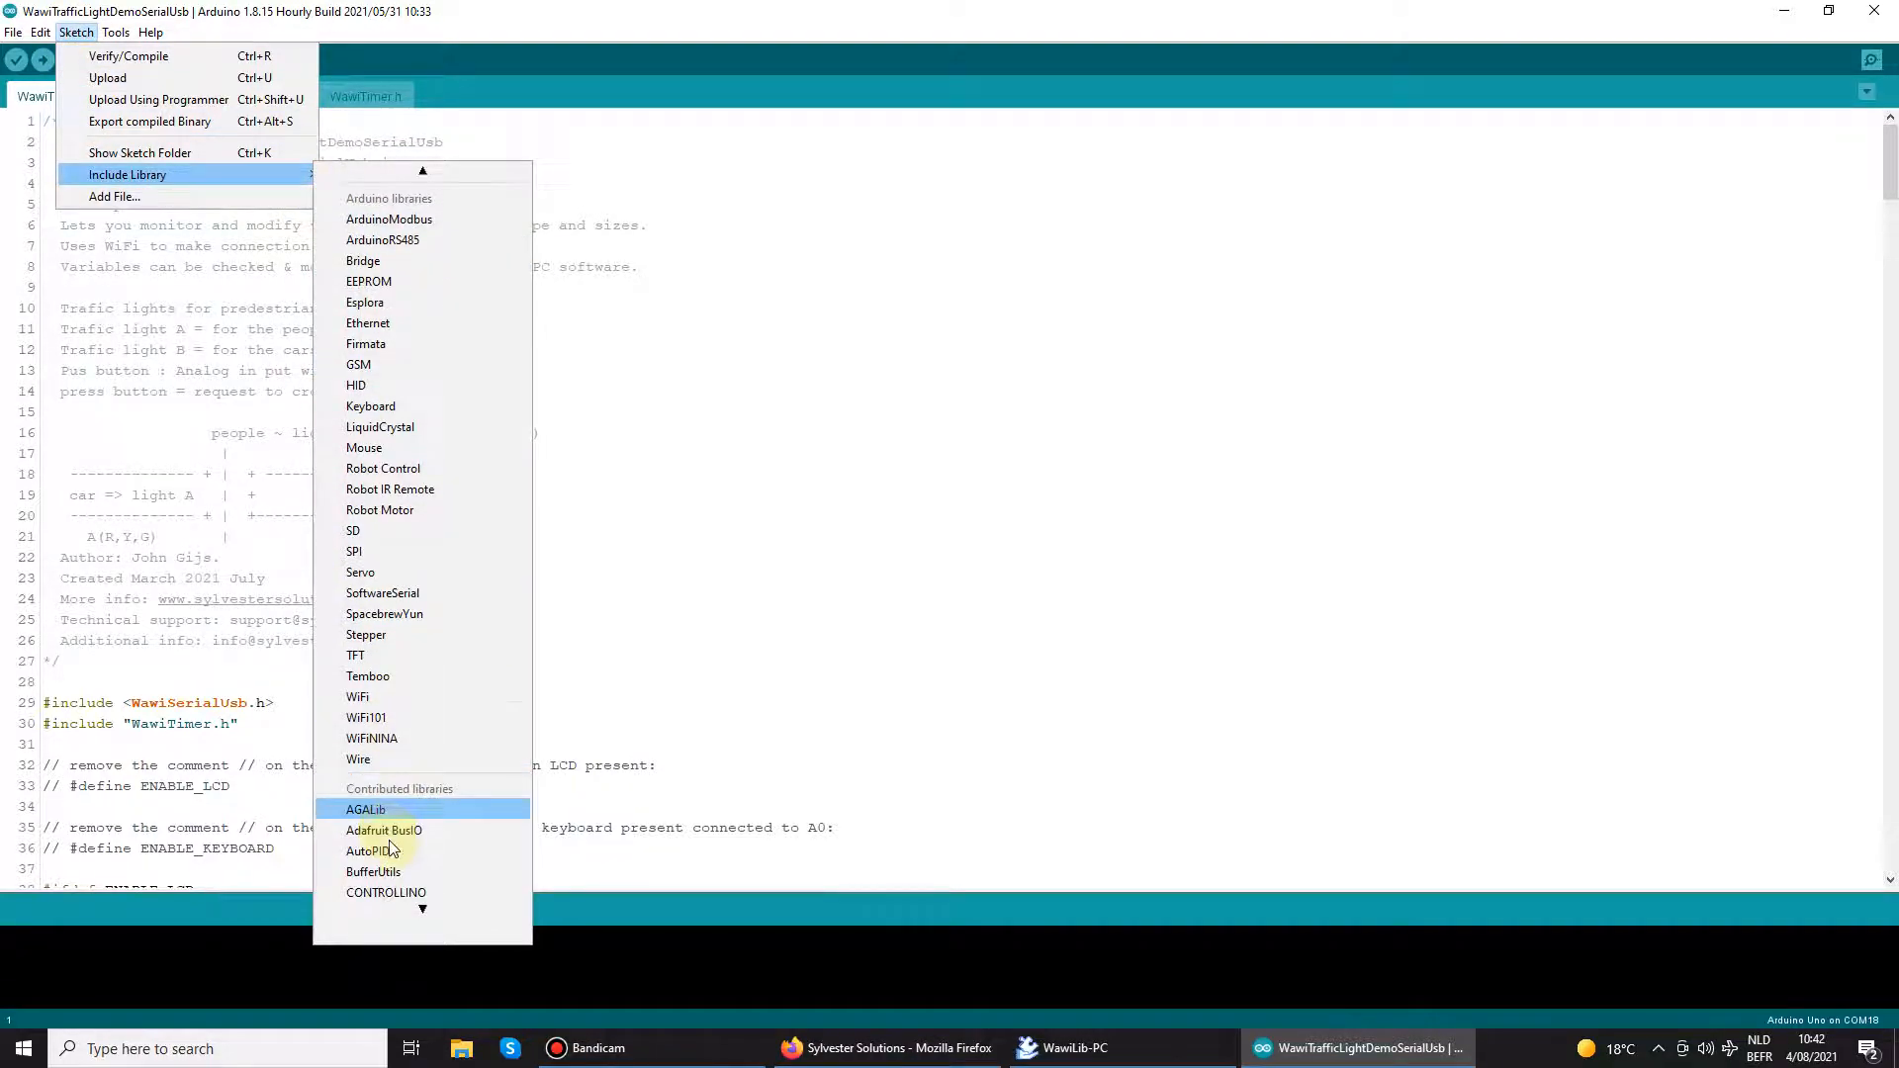
scroll(398, 886, "down", 5)
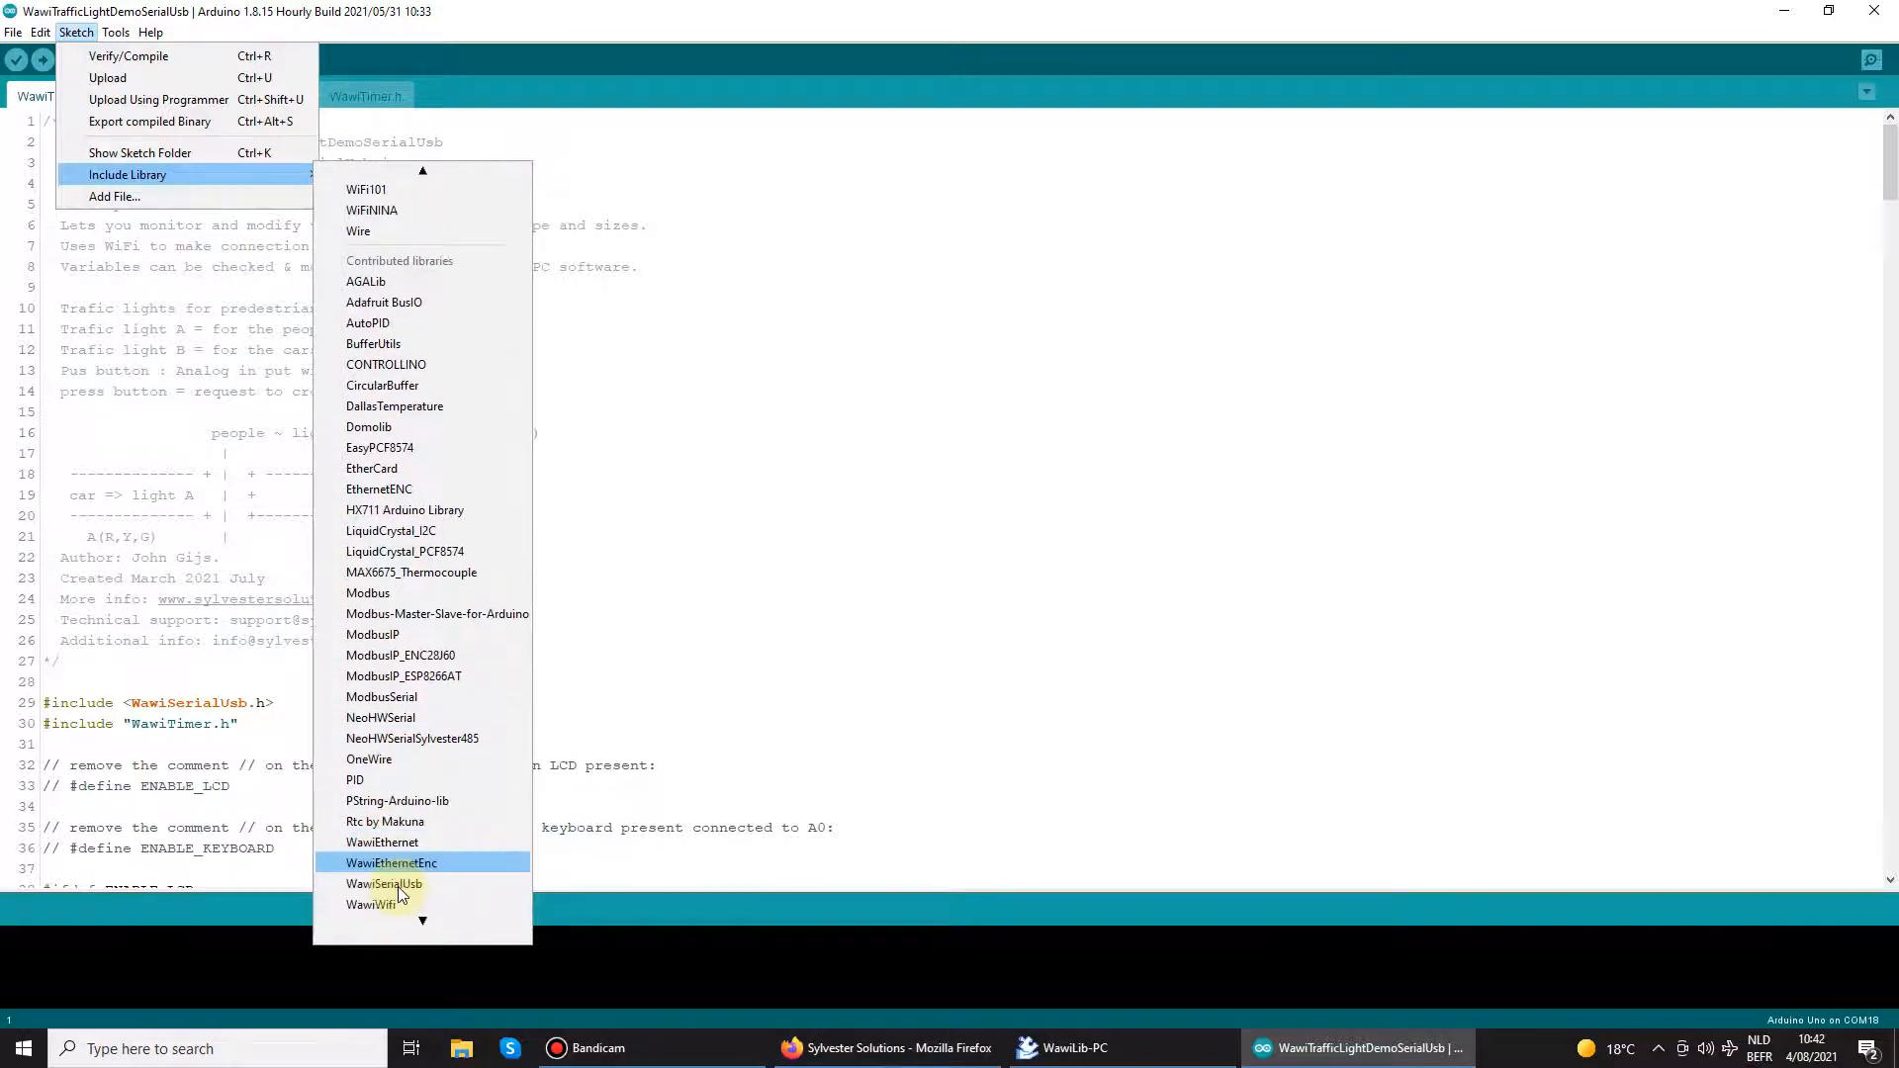
scroll(397, 886, "down", 5)
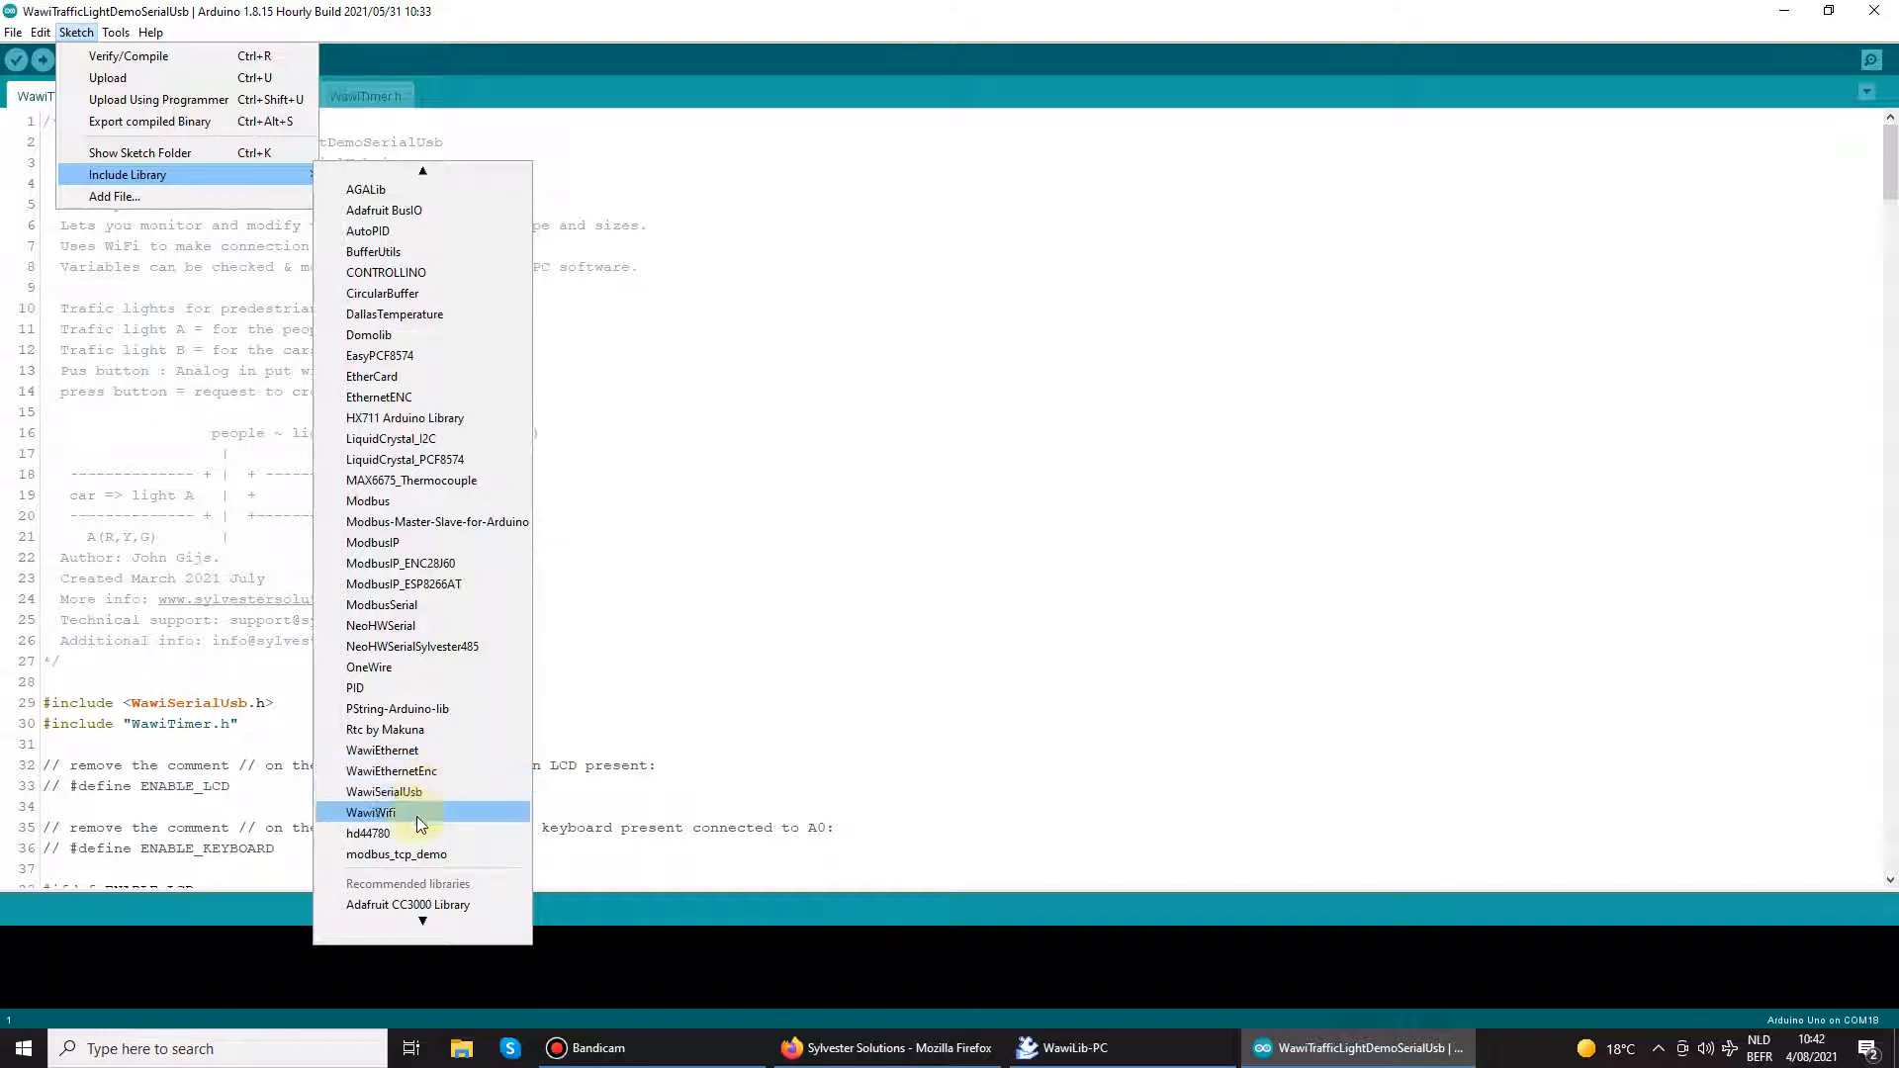
left_click(761, 618)
- Load the WawiTrafficLightDemoSerialUsb example from the WawiSerialUsb examples
left_click(13, 31)
mouse_move(59, 144)
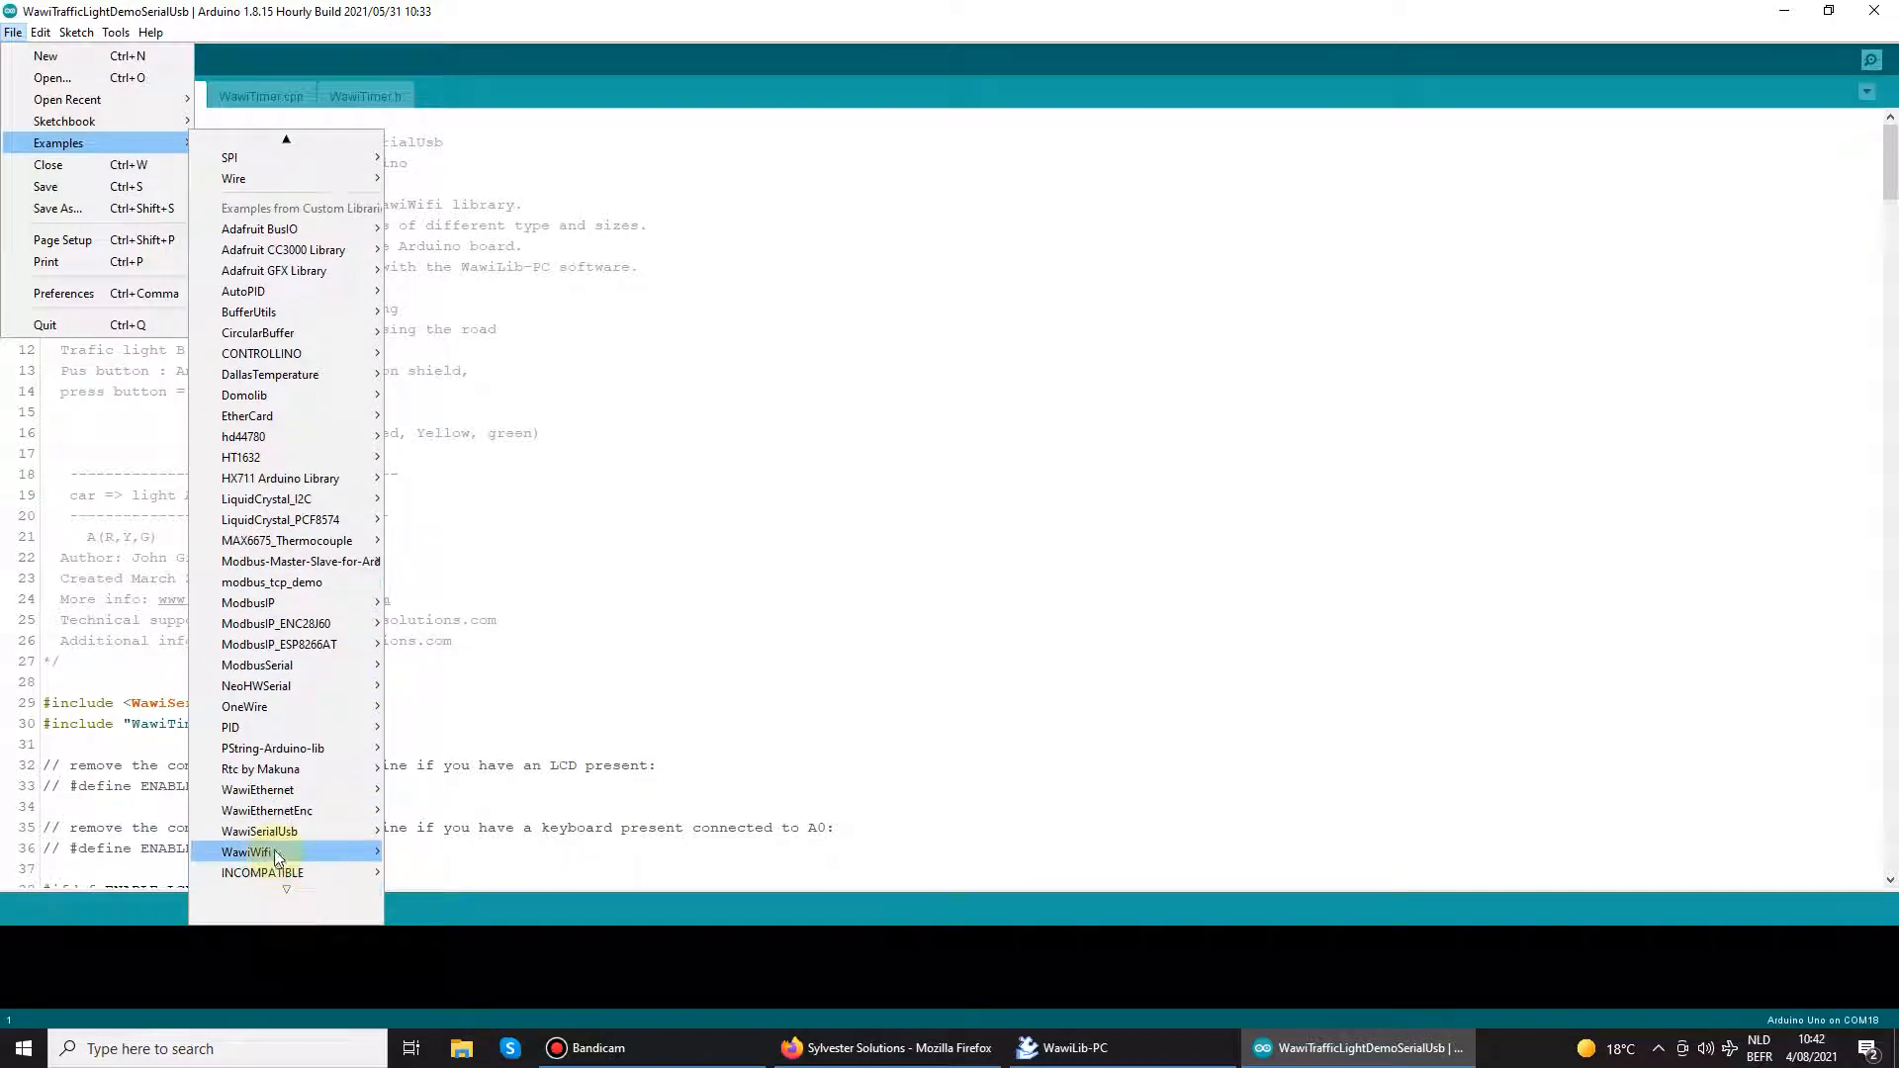
mouse_move(259, 831)
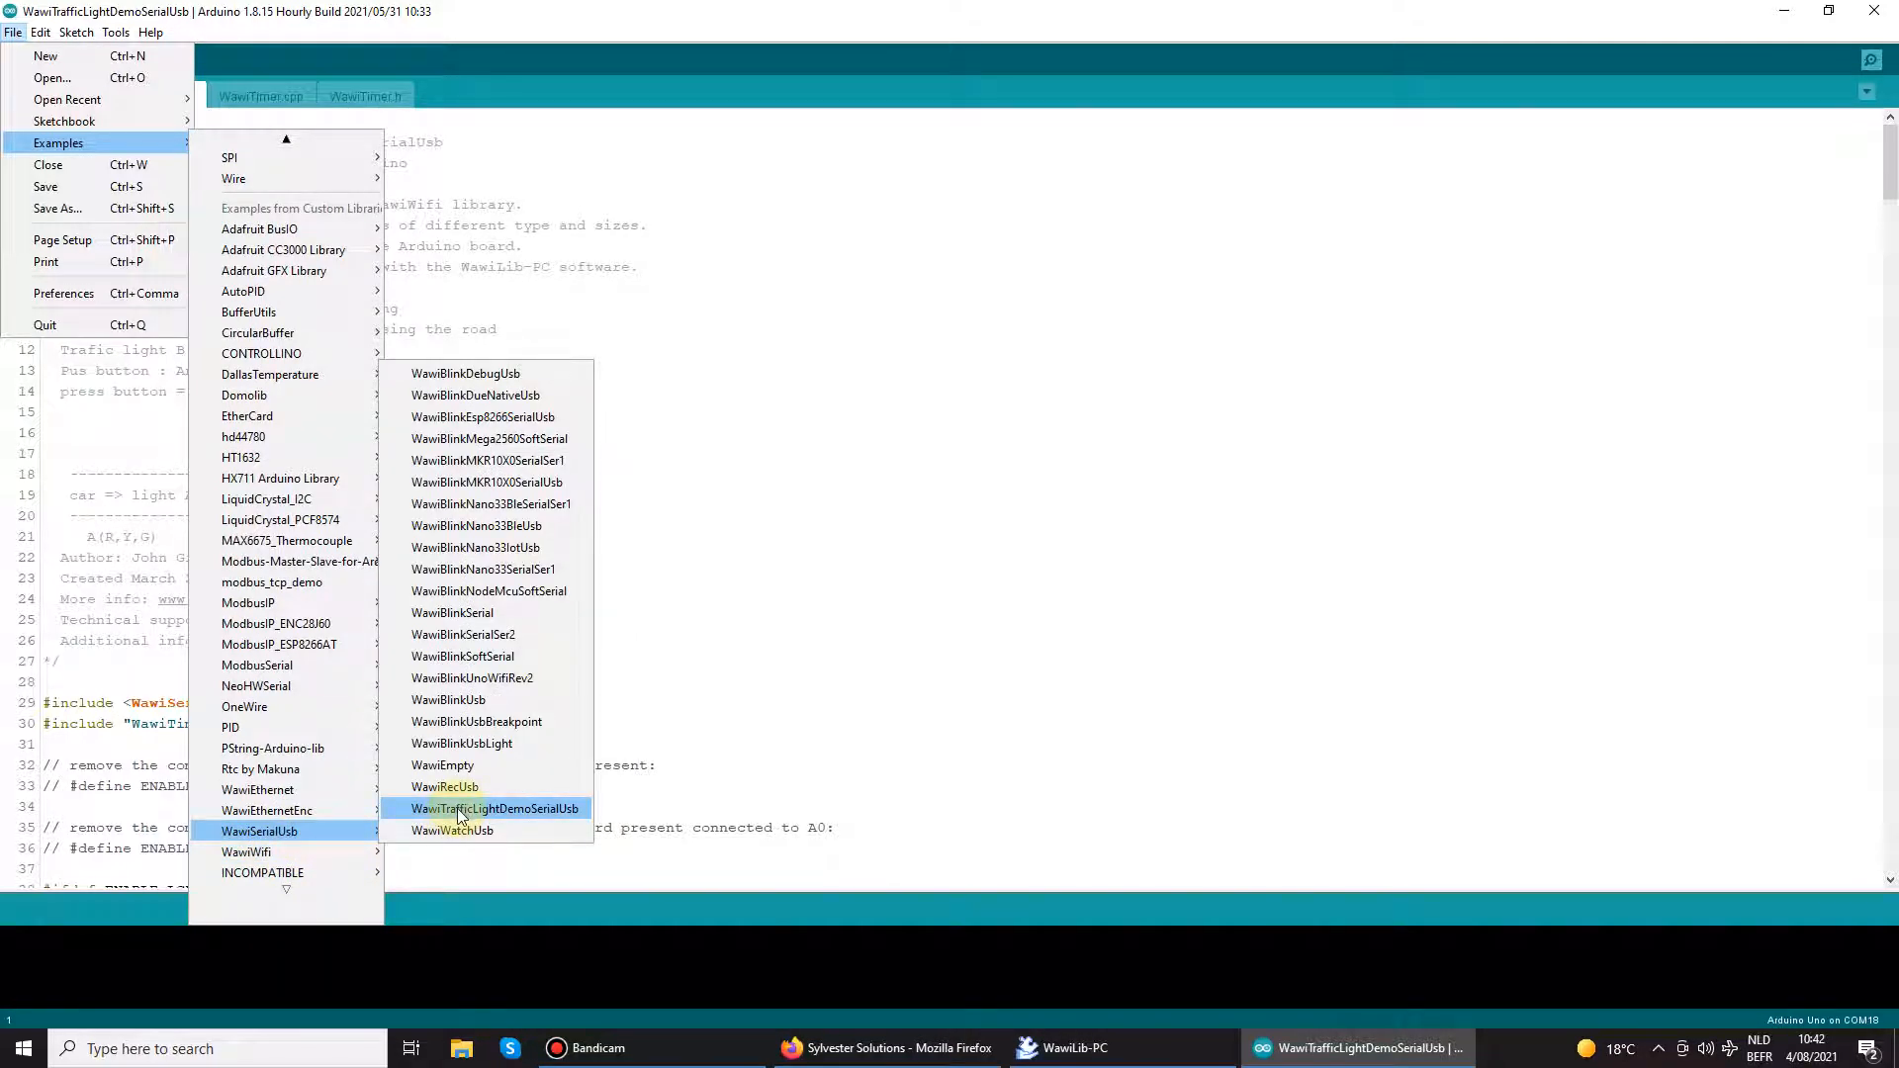
left_click(460, 812)
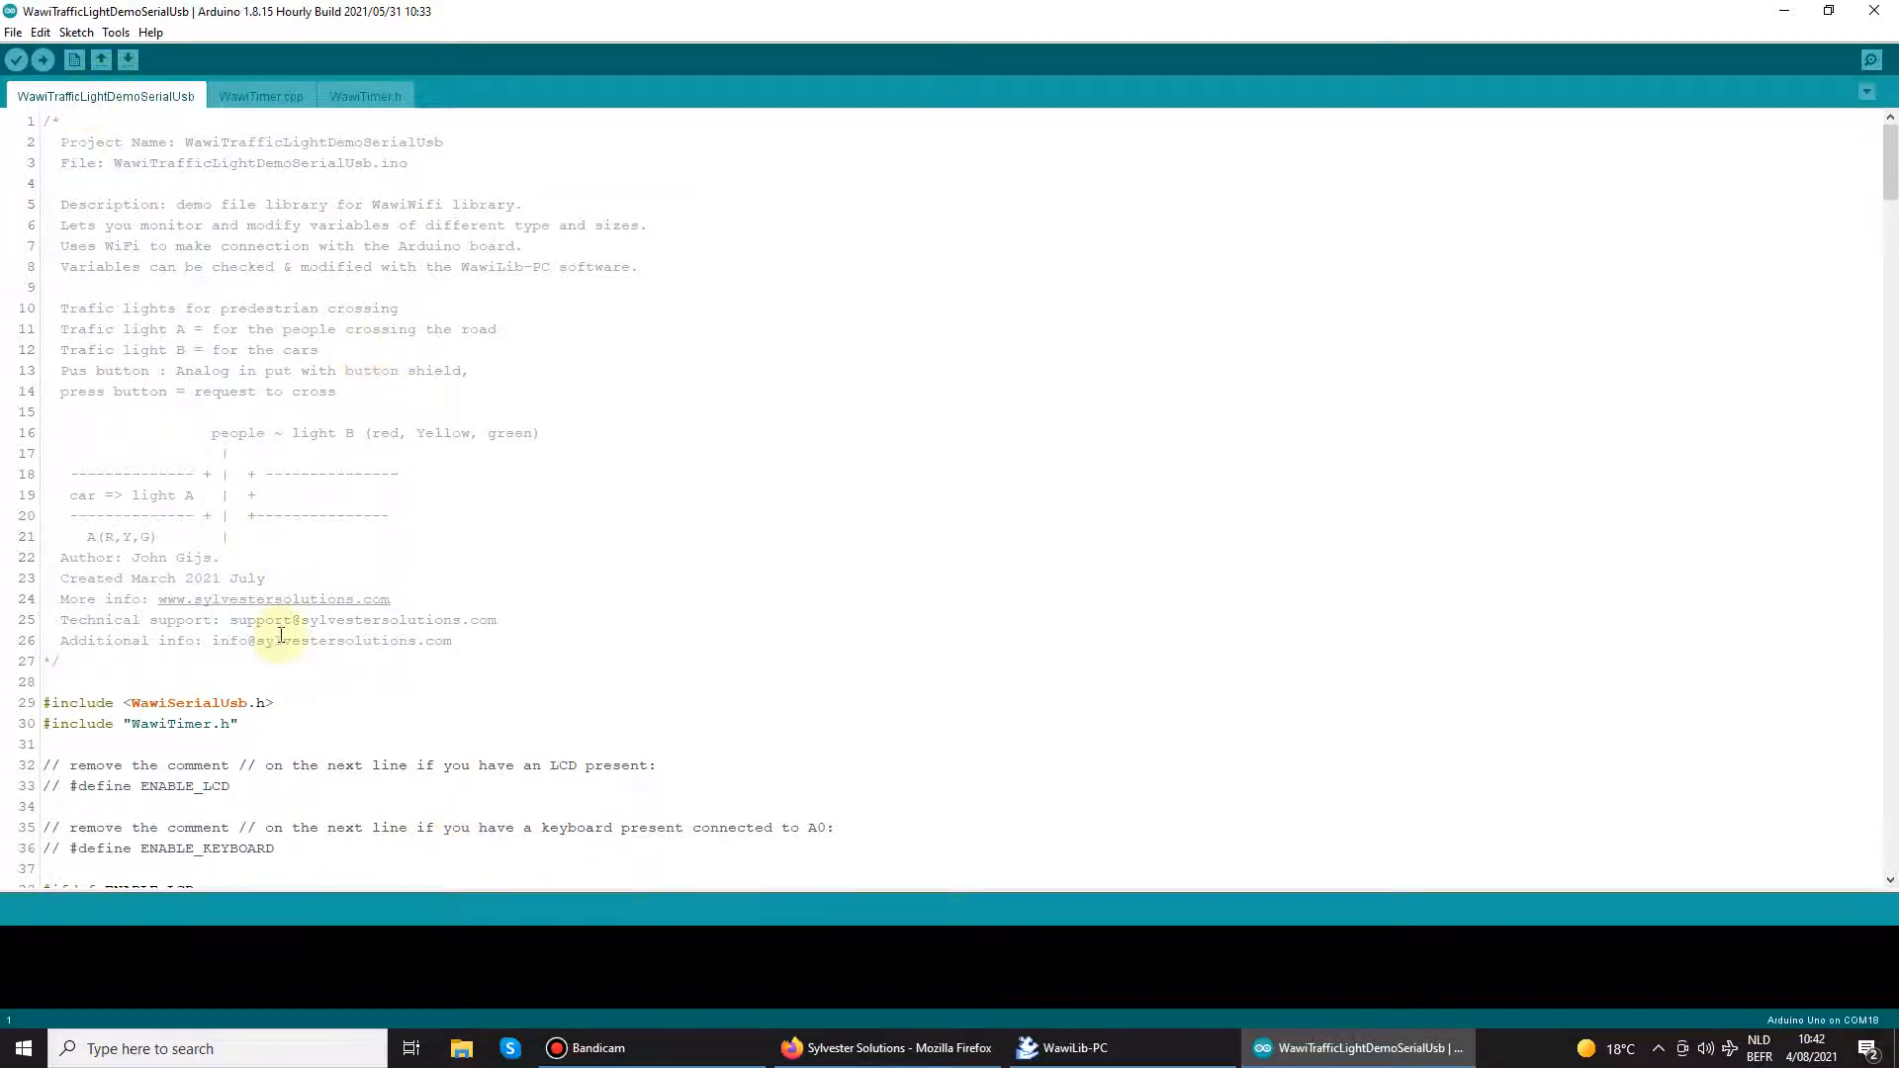
scroll(280, 635, "down", 2)
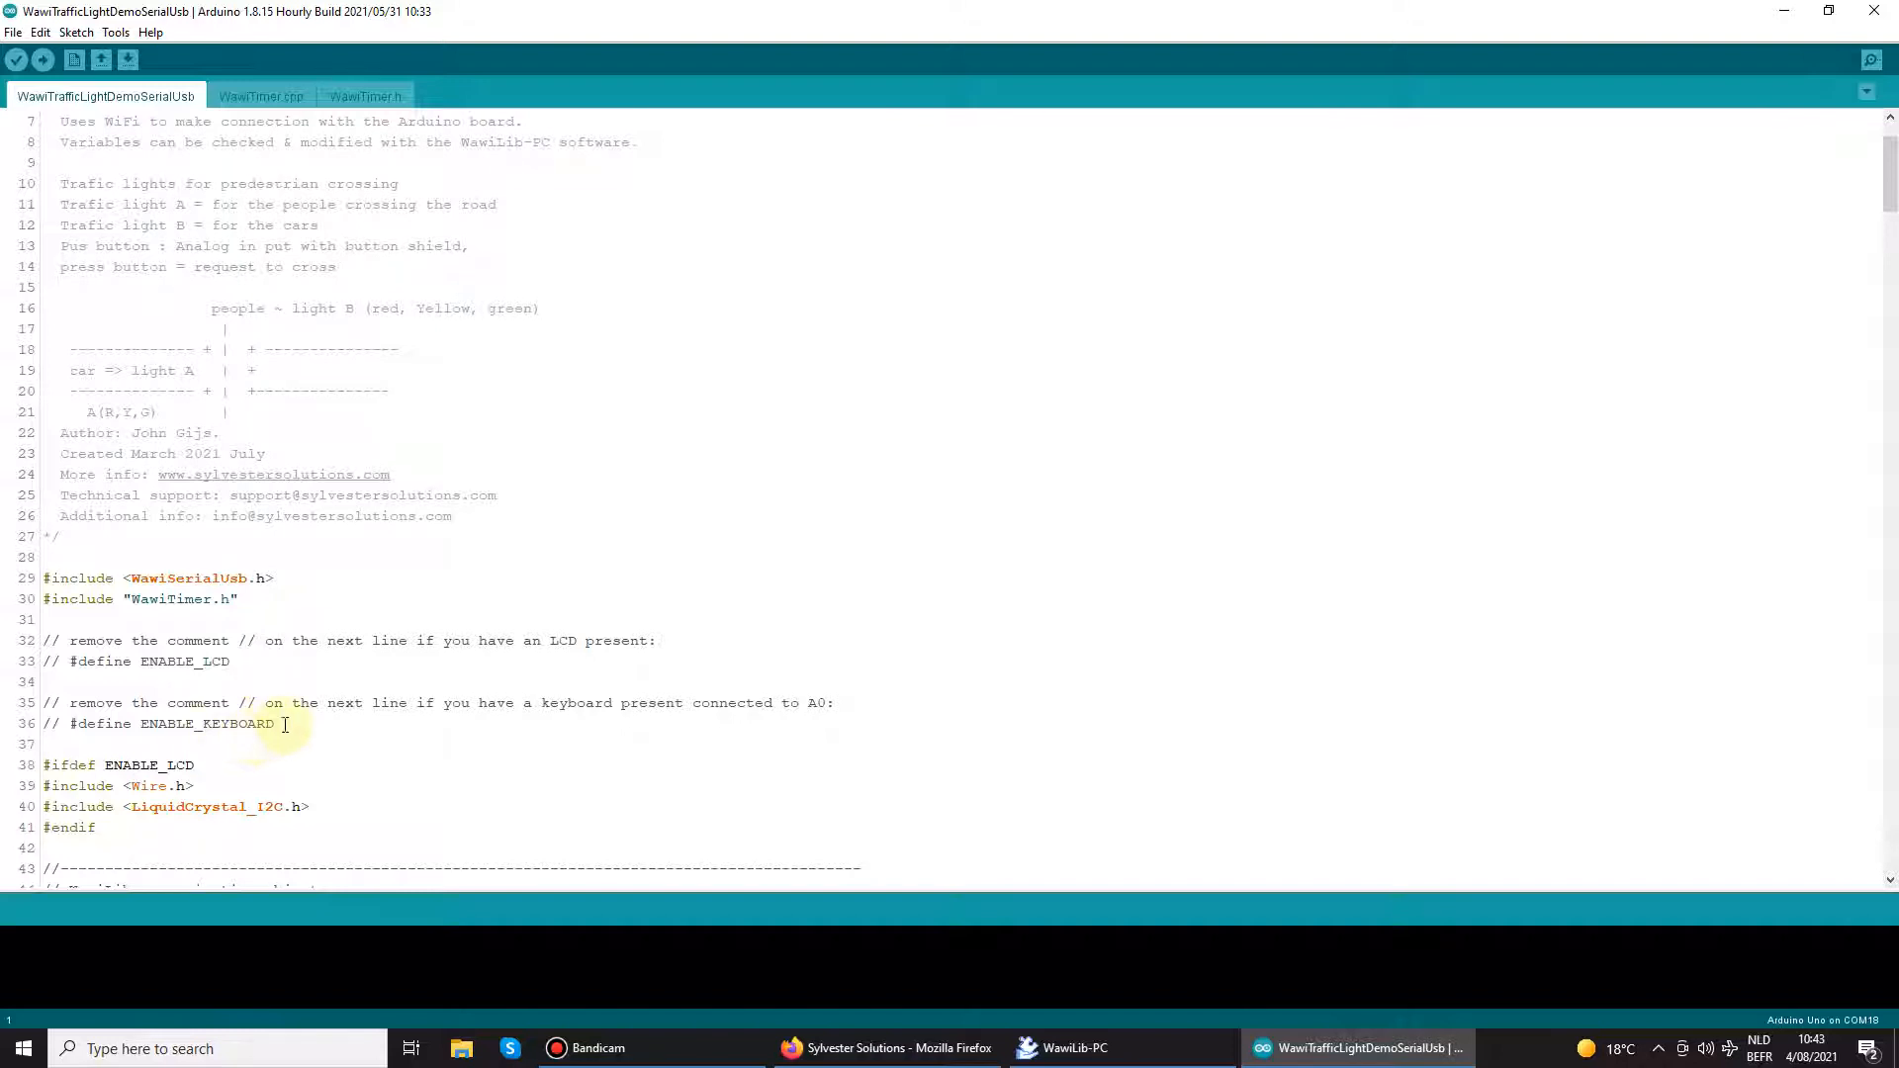
- Point out the ENABLE_KEYBOARD and ENABLE_LCD defines and check the configured board and port
left_click_drag(277, 724, 27, 727)
left_click_drag(232, 661, 37, 663)
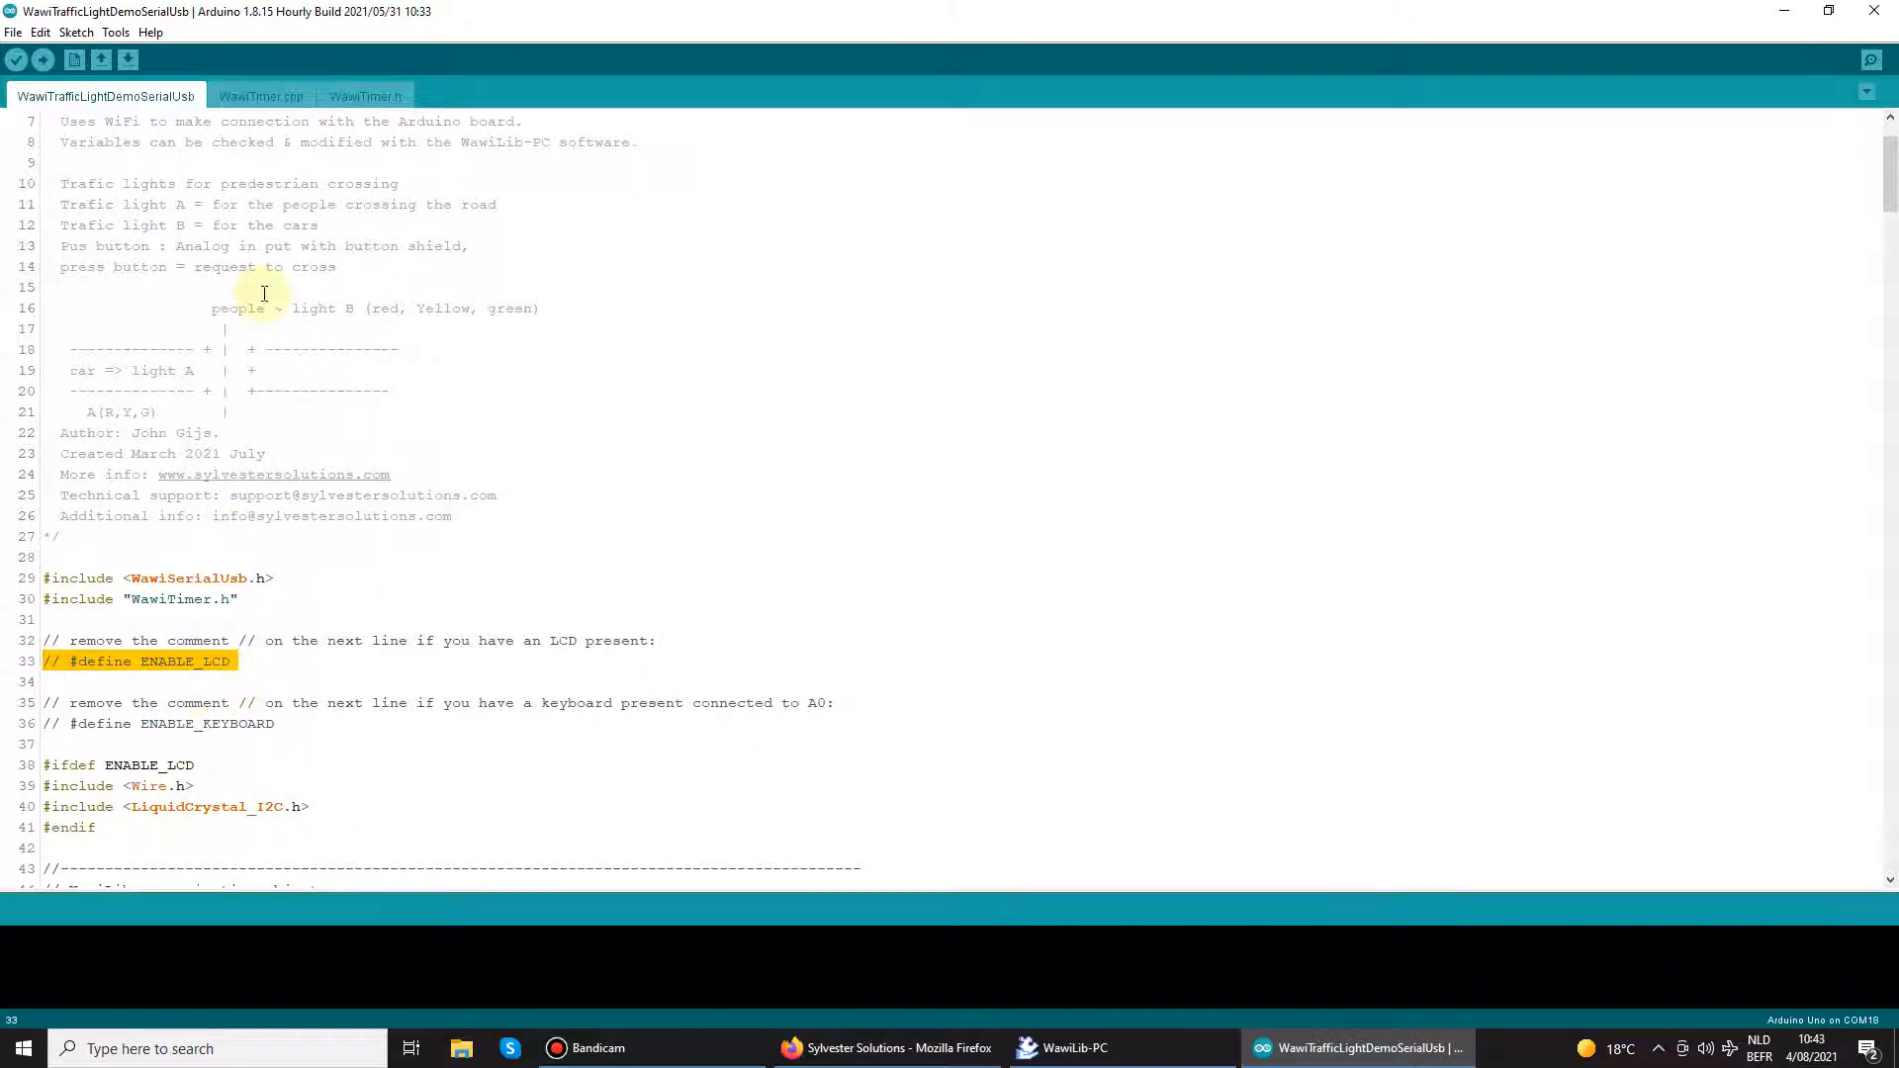
left_click(116, 32)
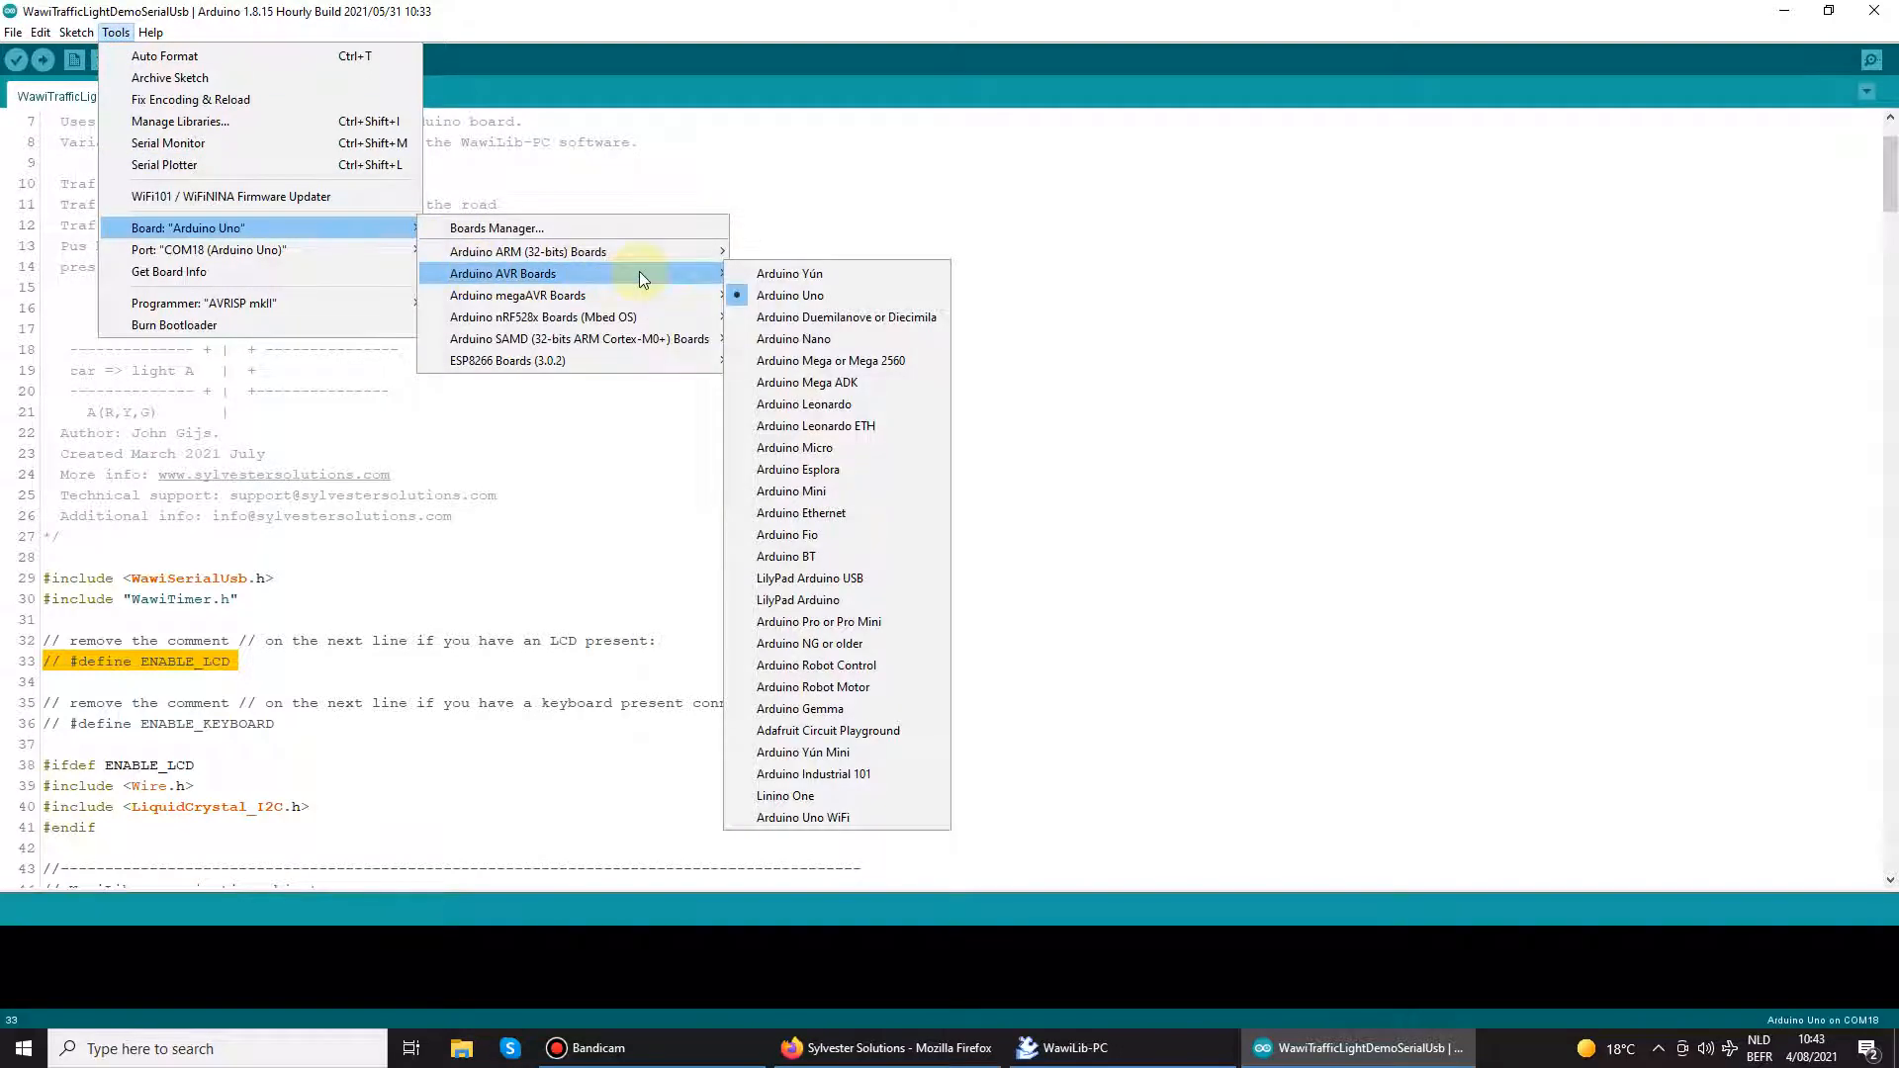
mouse_move(208, 251)
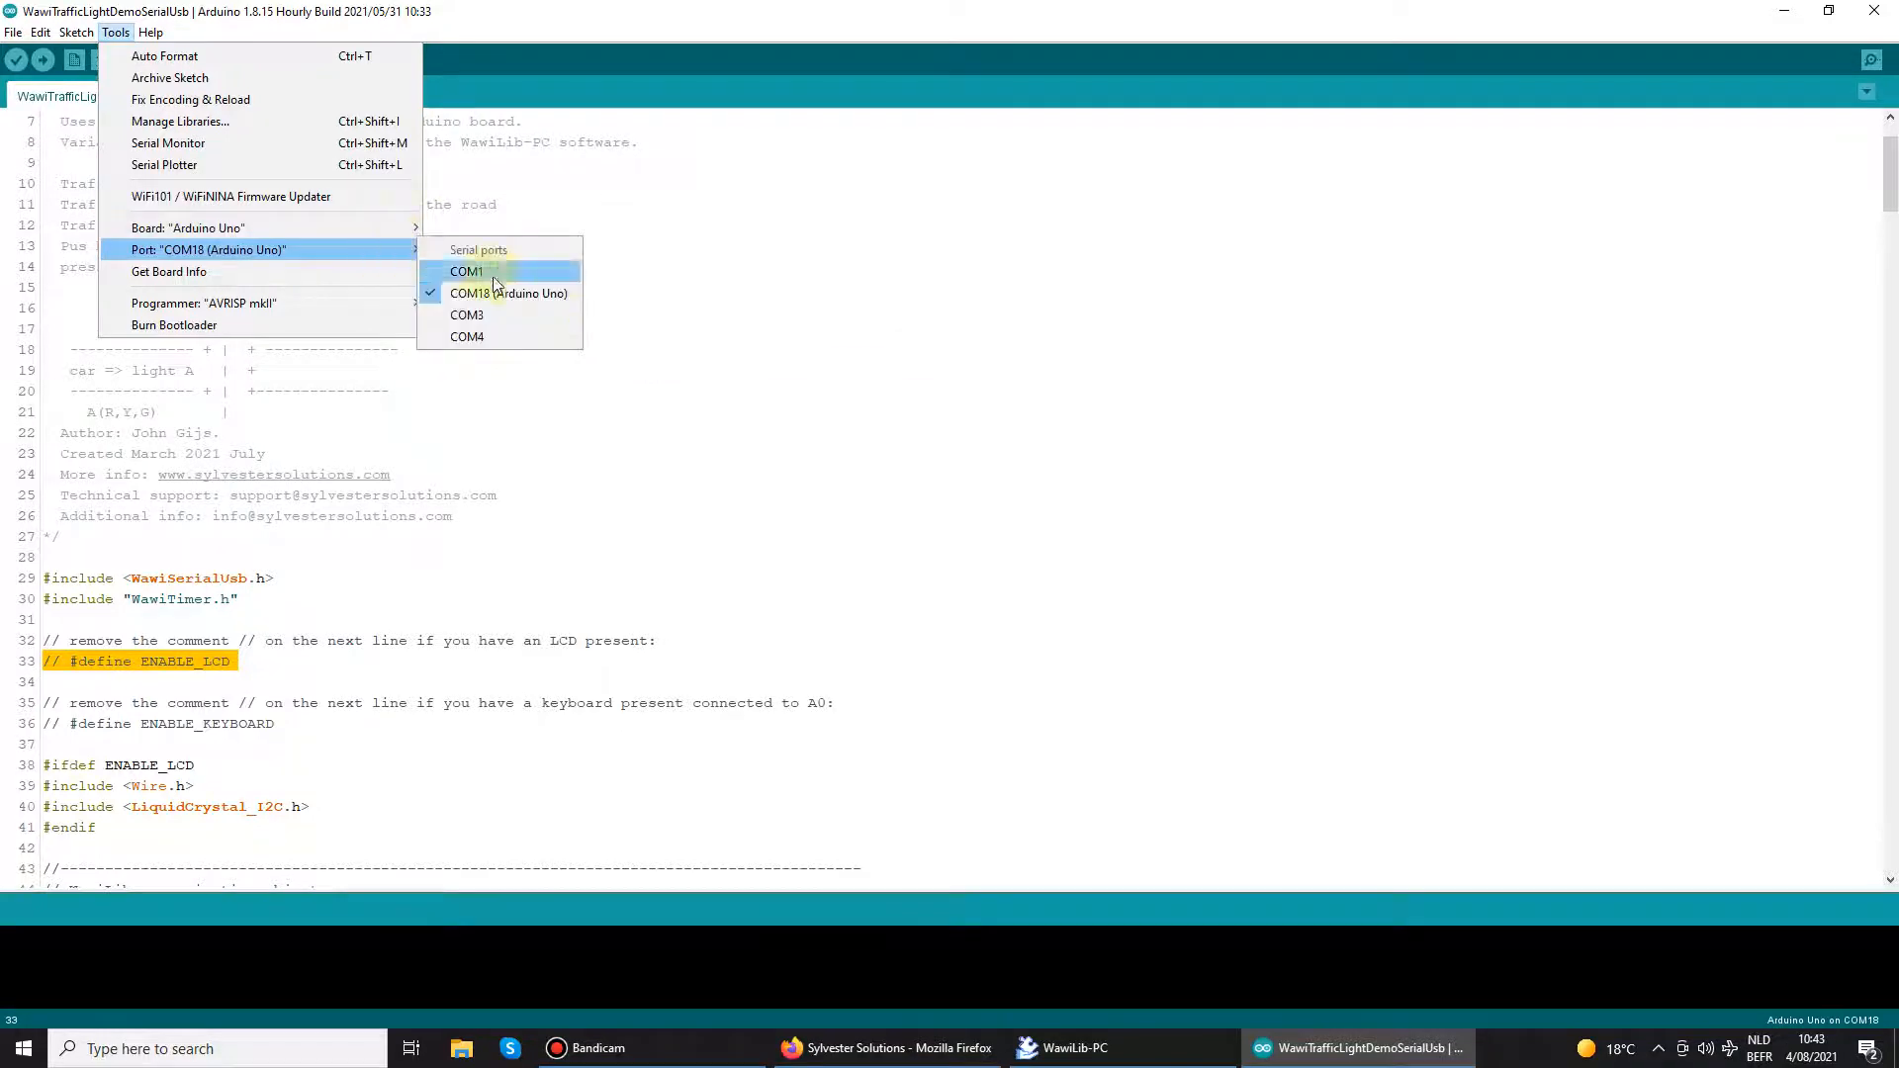
- Upload the traffic-light sketch to the Arduino Uno on COM18, briefly repositioning WawiLib-PC meanwhile
left_click(493, 277)
left_click(44, 60)
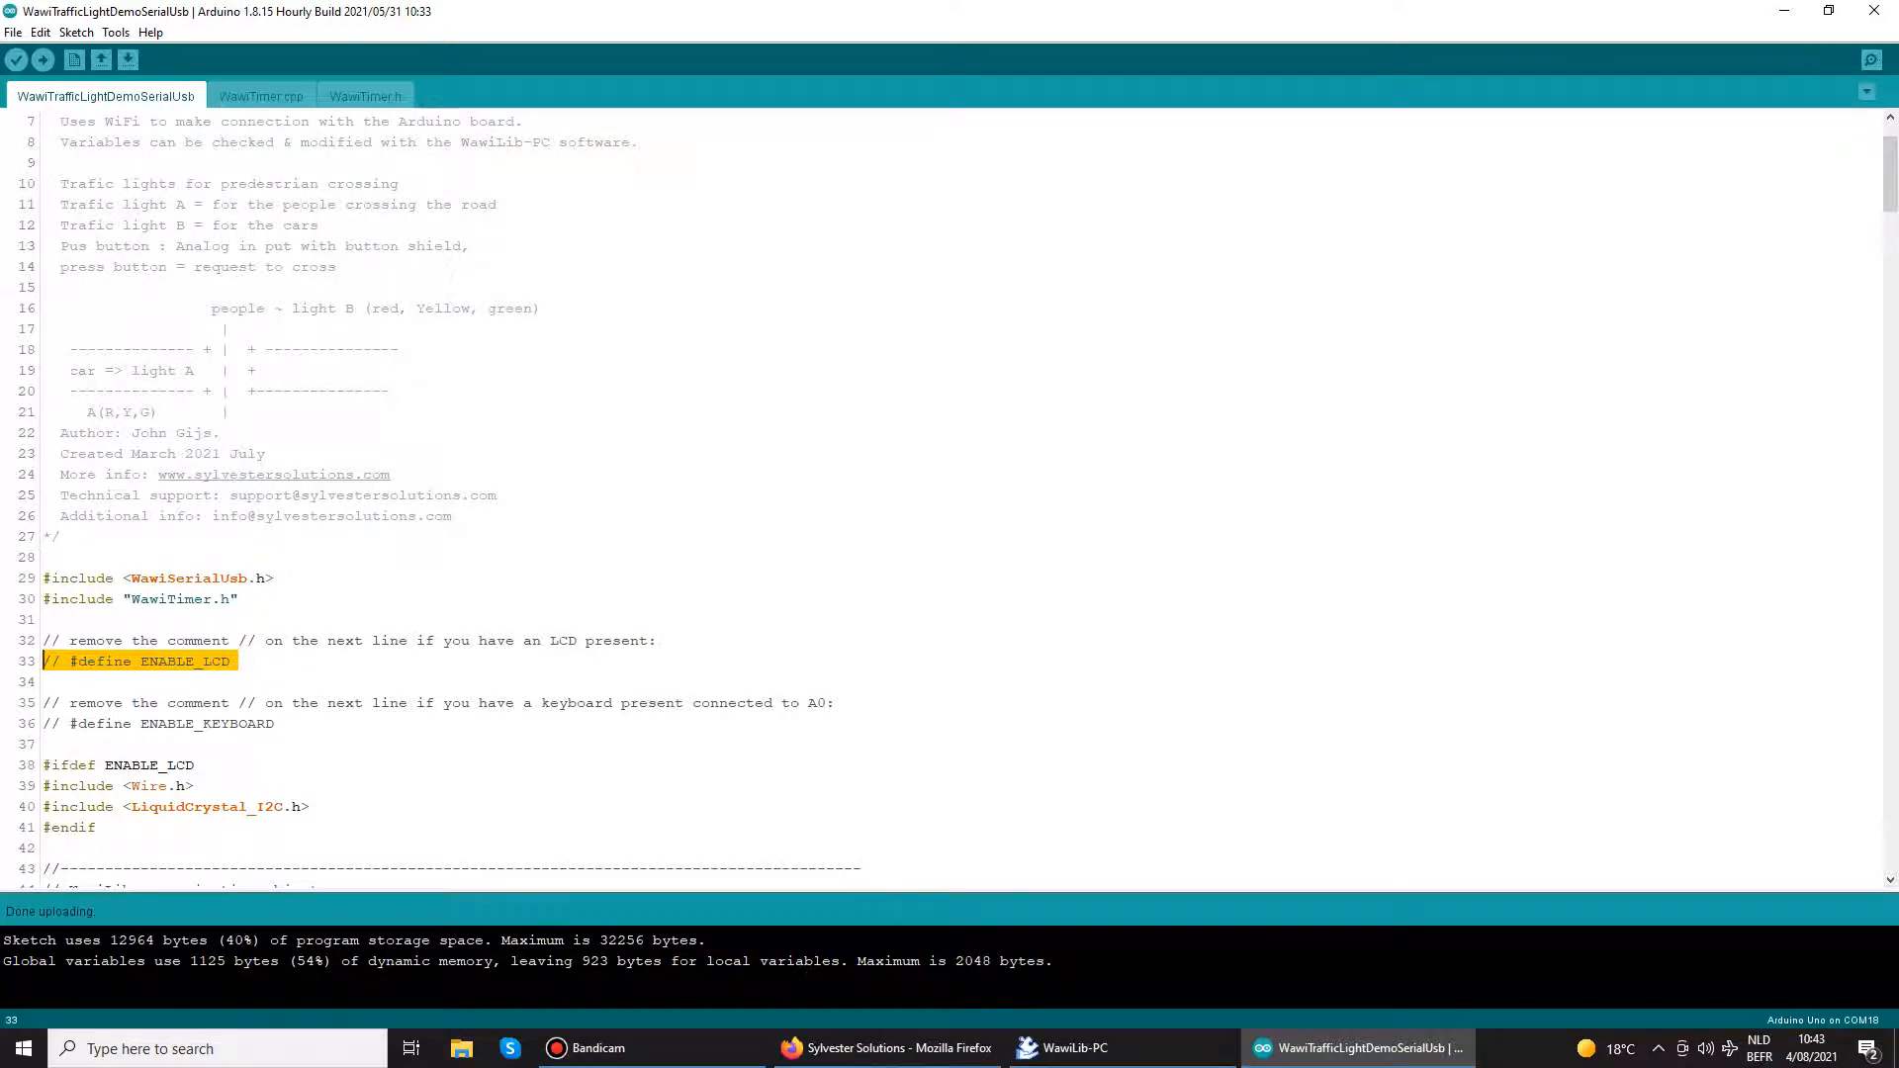
mouse_move(1062, 1048)
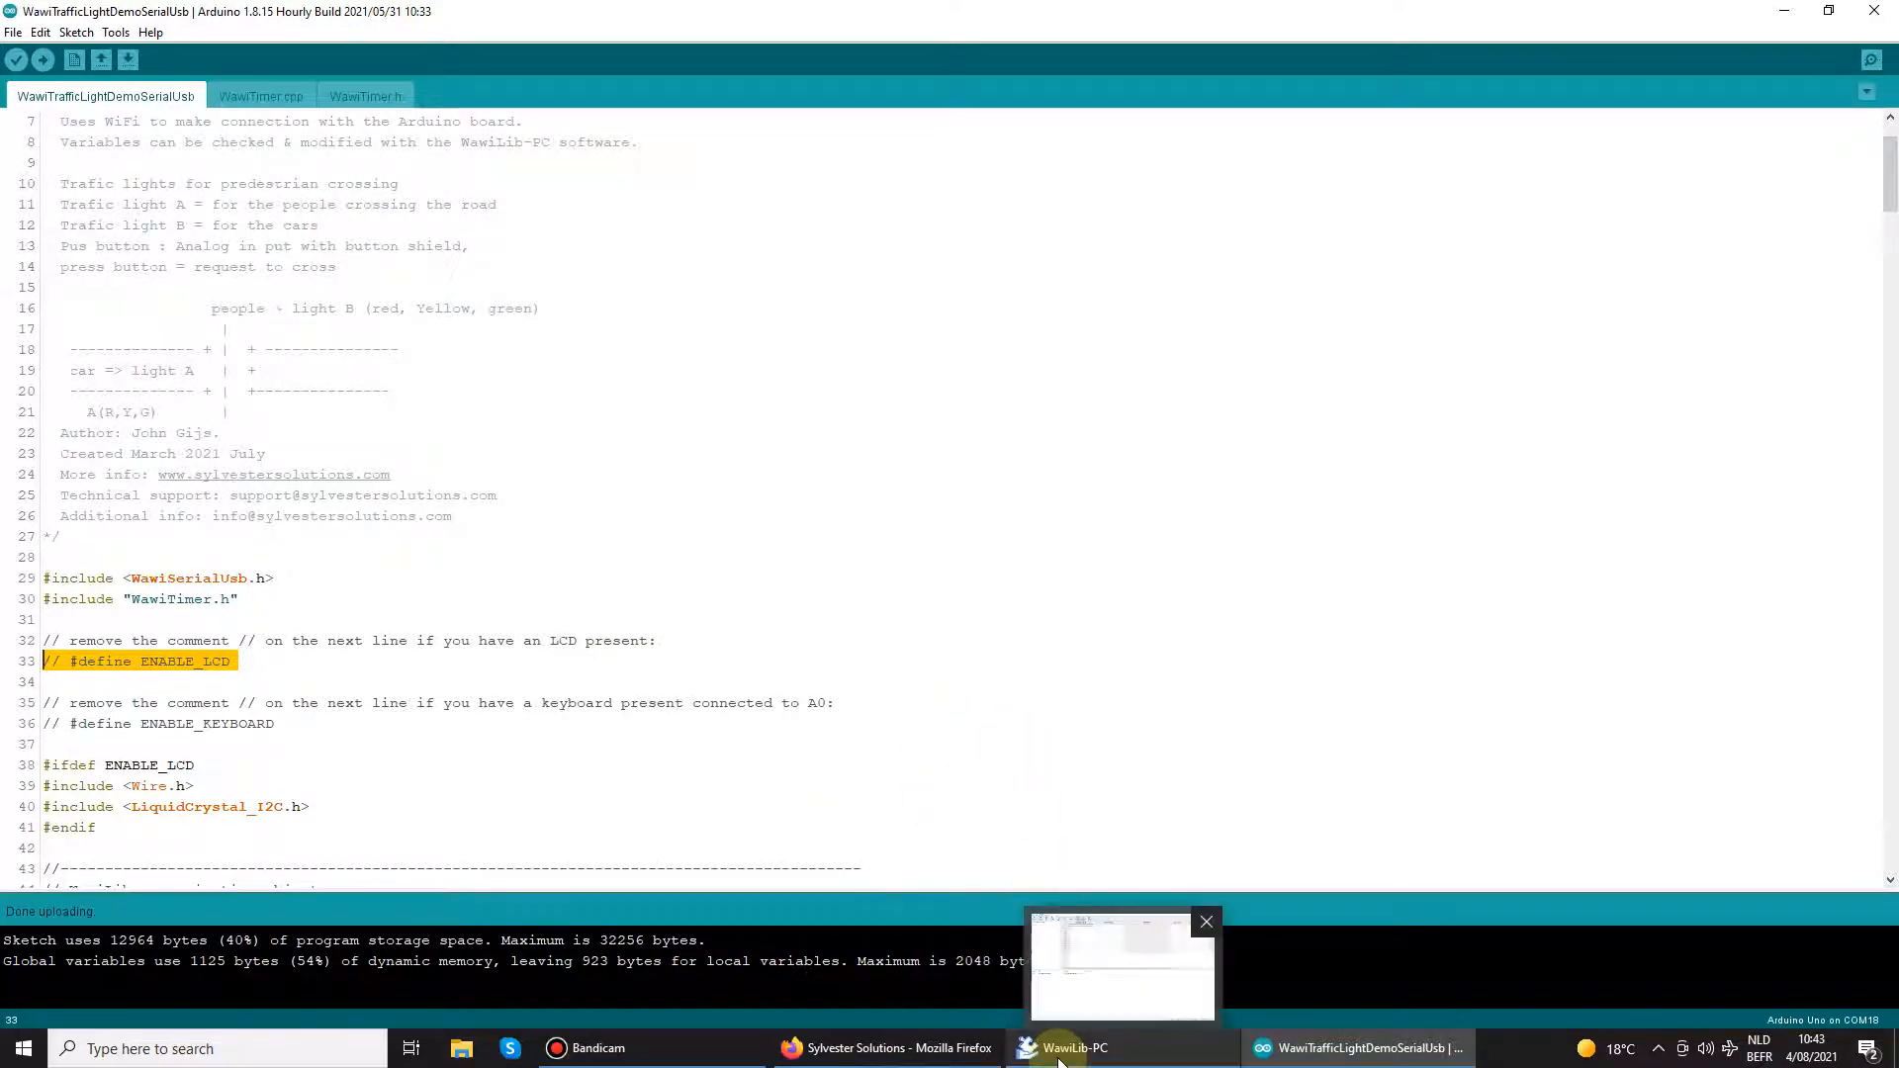
left_click(1075, 1047)
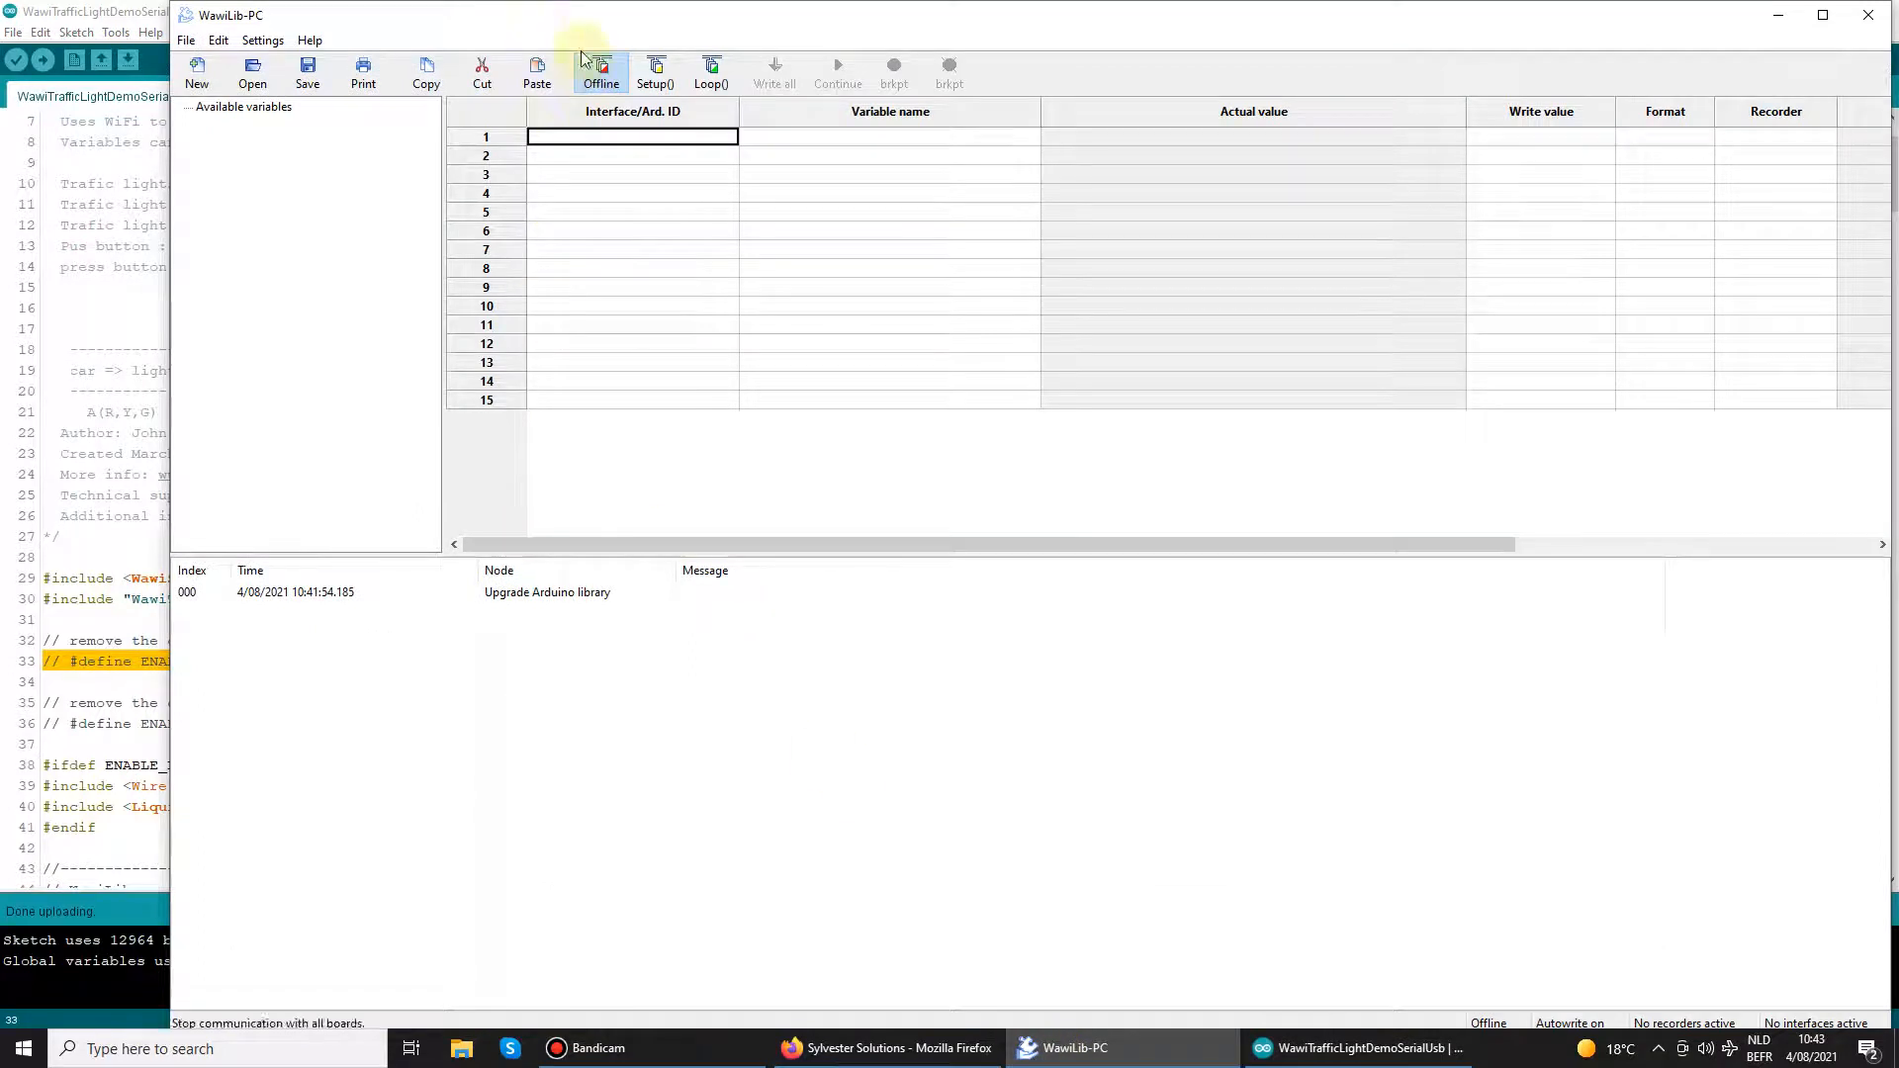
left_click_drag(589, 14, 457, 77)
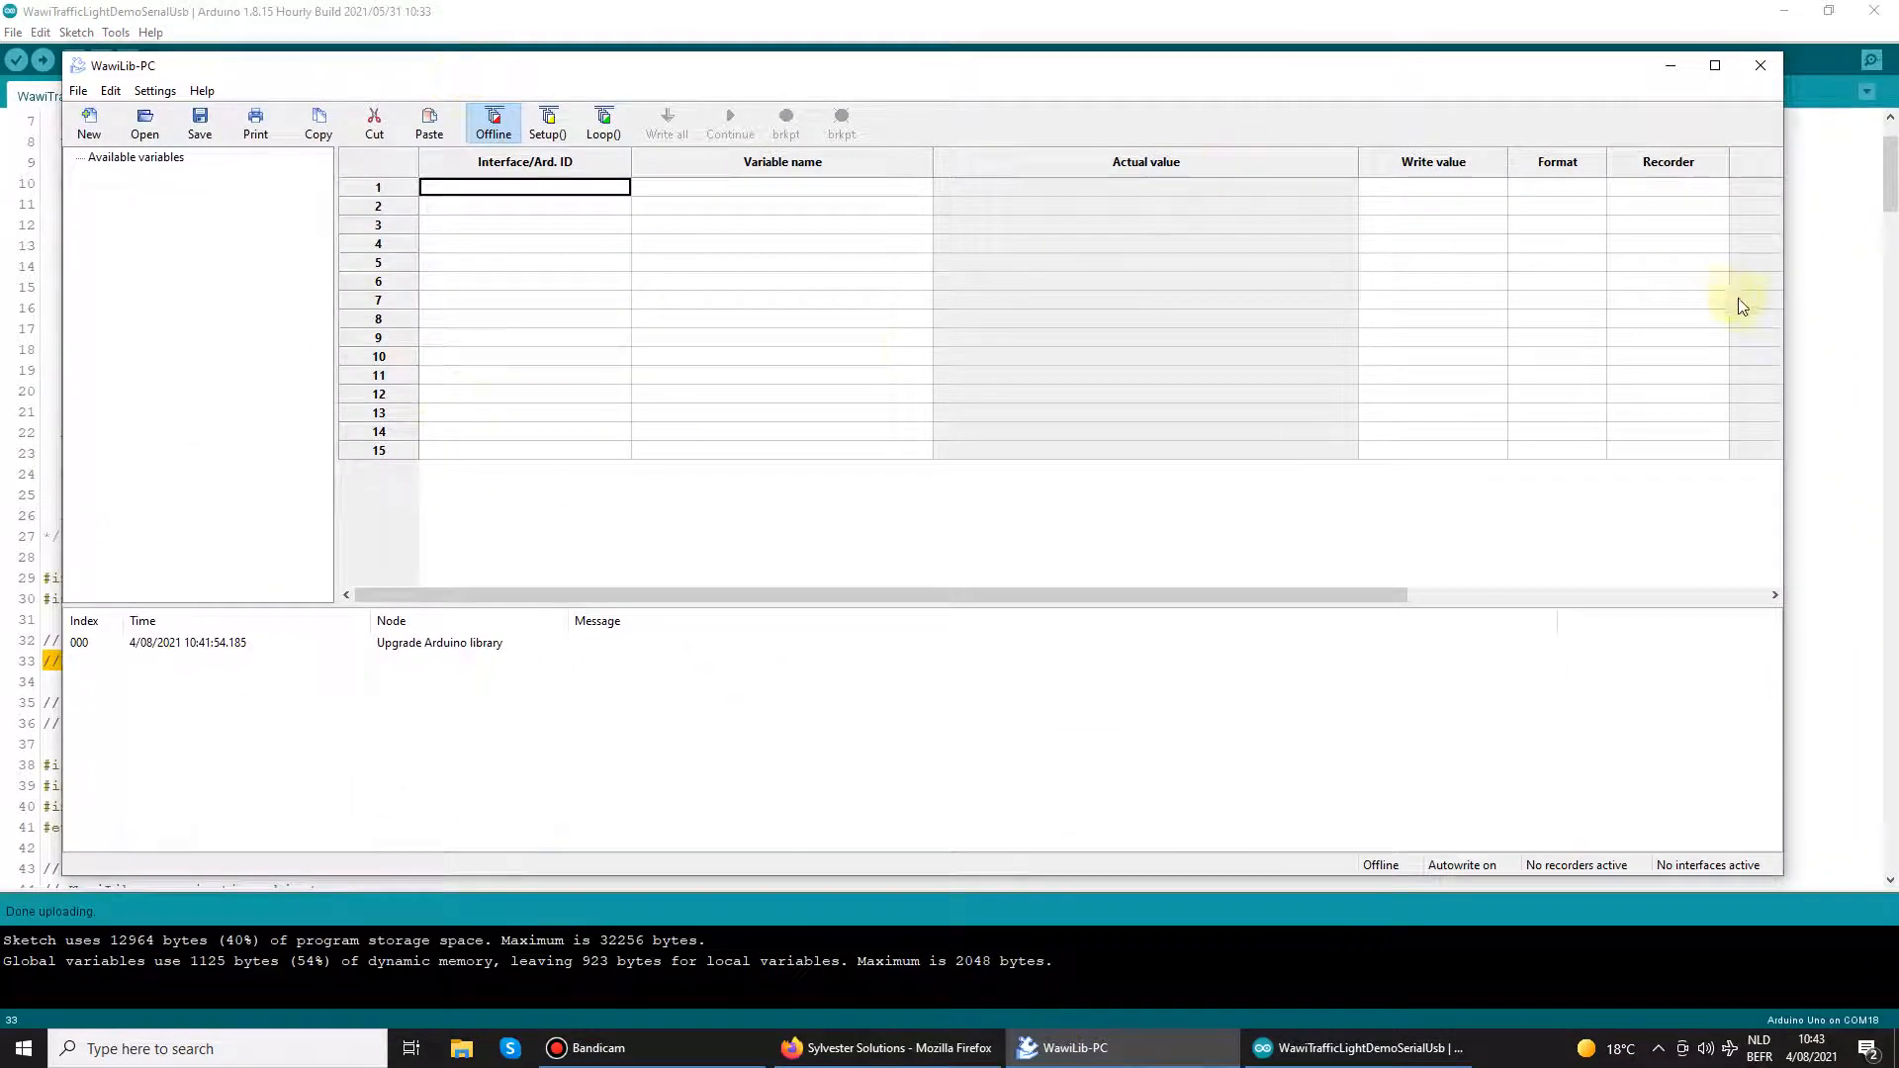
left_click(1816, 297)
scroll(654, 639, "down", 5)
scroll(549, 667, "down", 5)
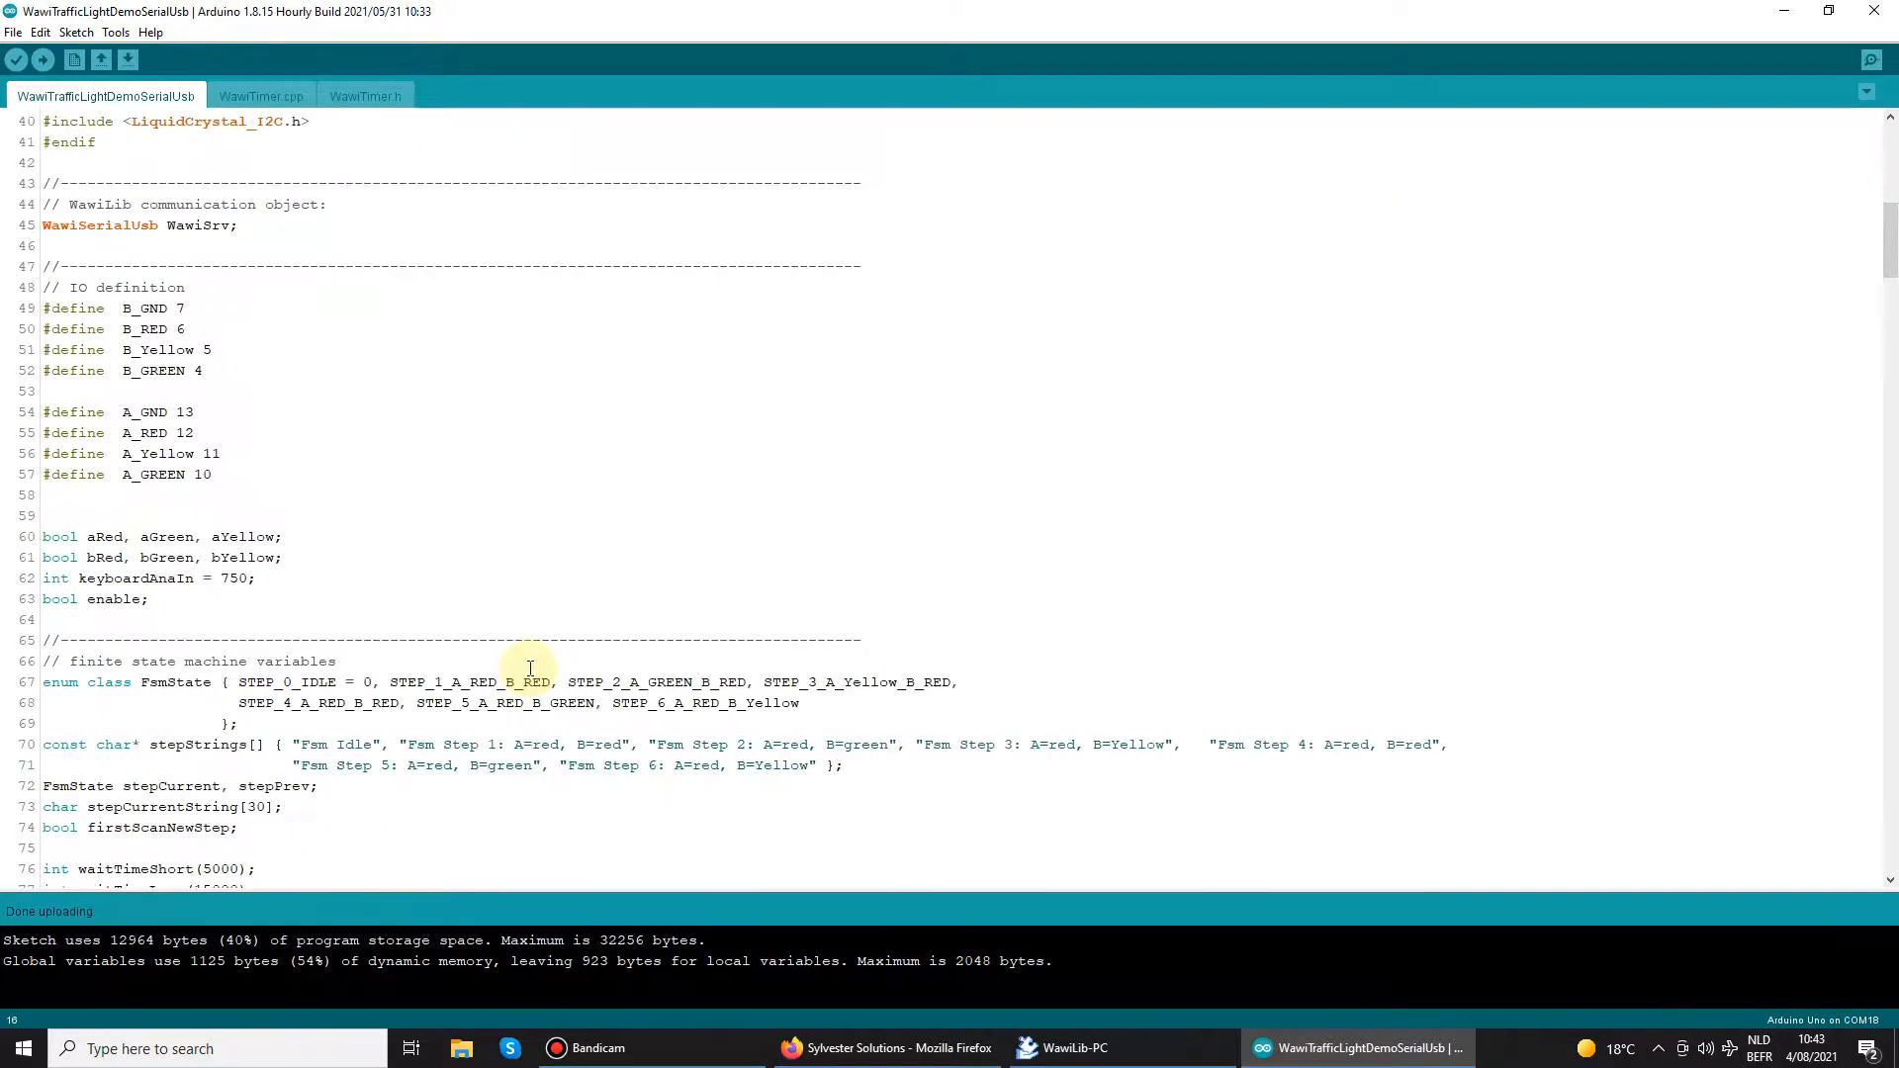
scroll(529, 667, "down", 5)
scroll(530, 668, "down", 4)
scroll(530, 667, "down", 3)
scroll(529, 669, "down", 3)
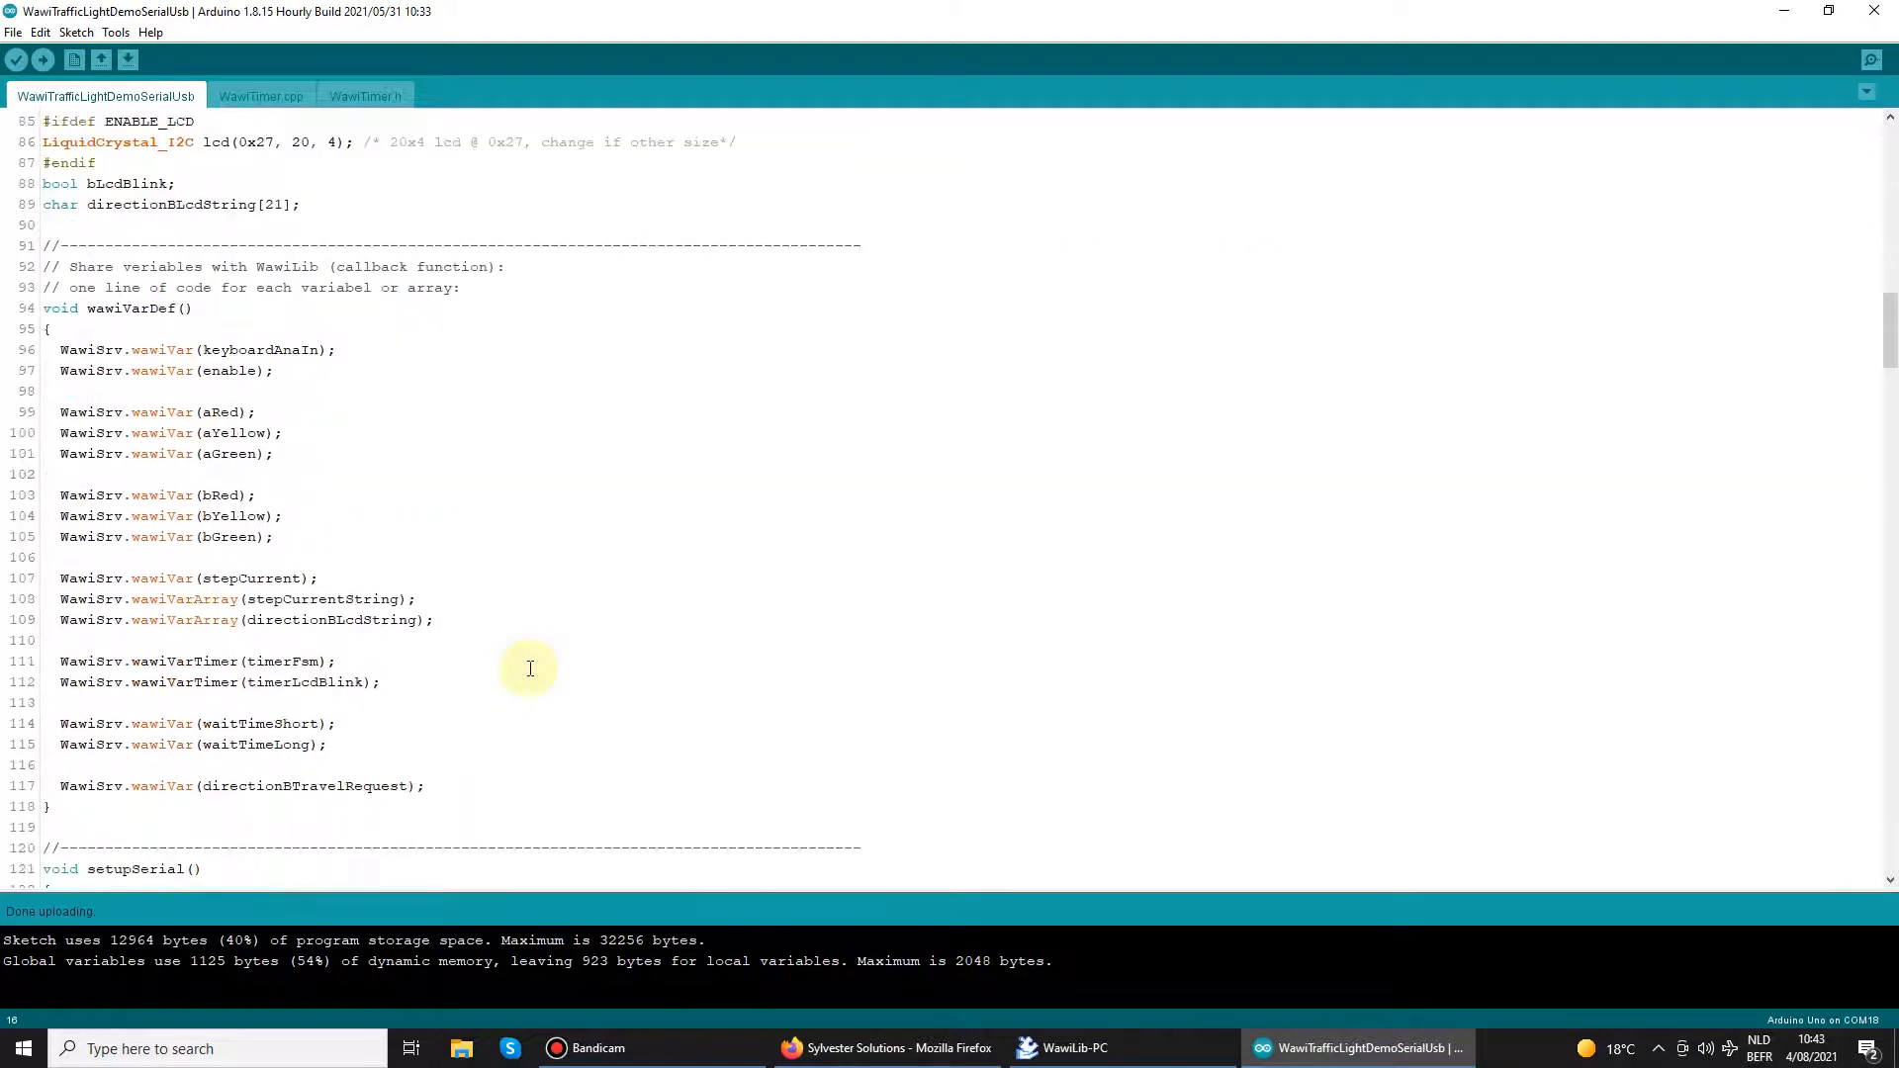
scroll(530, 667, "down", 3)
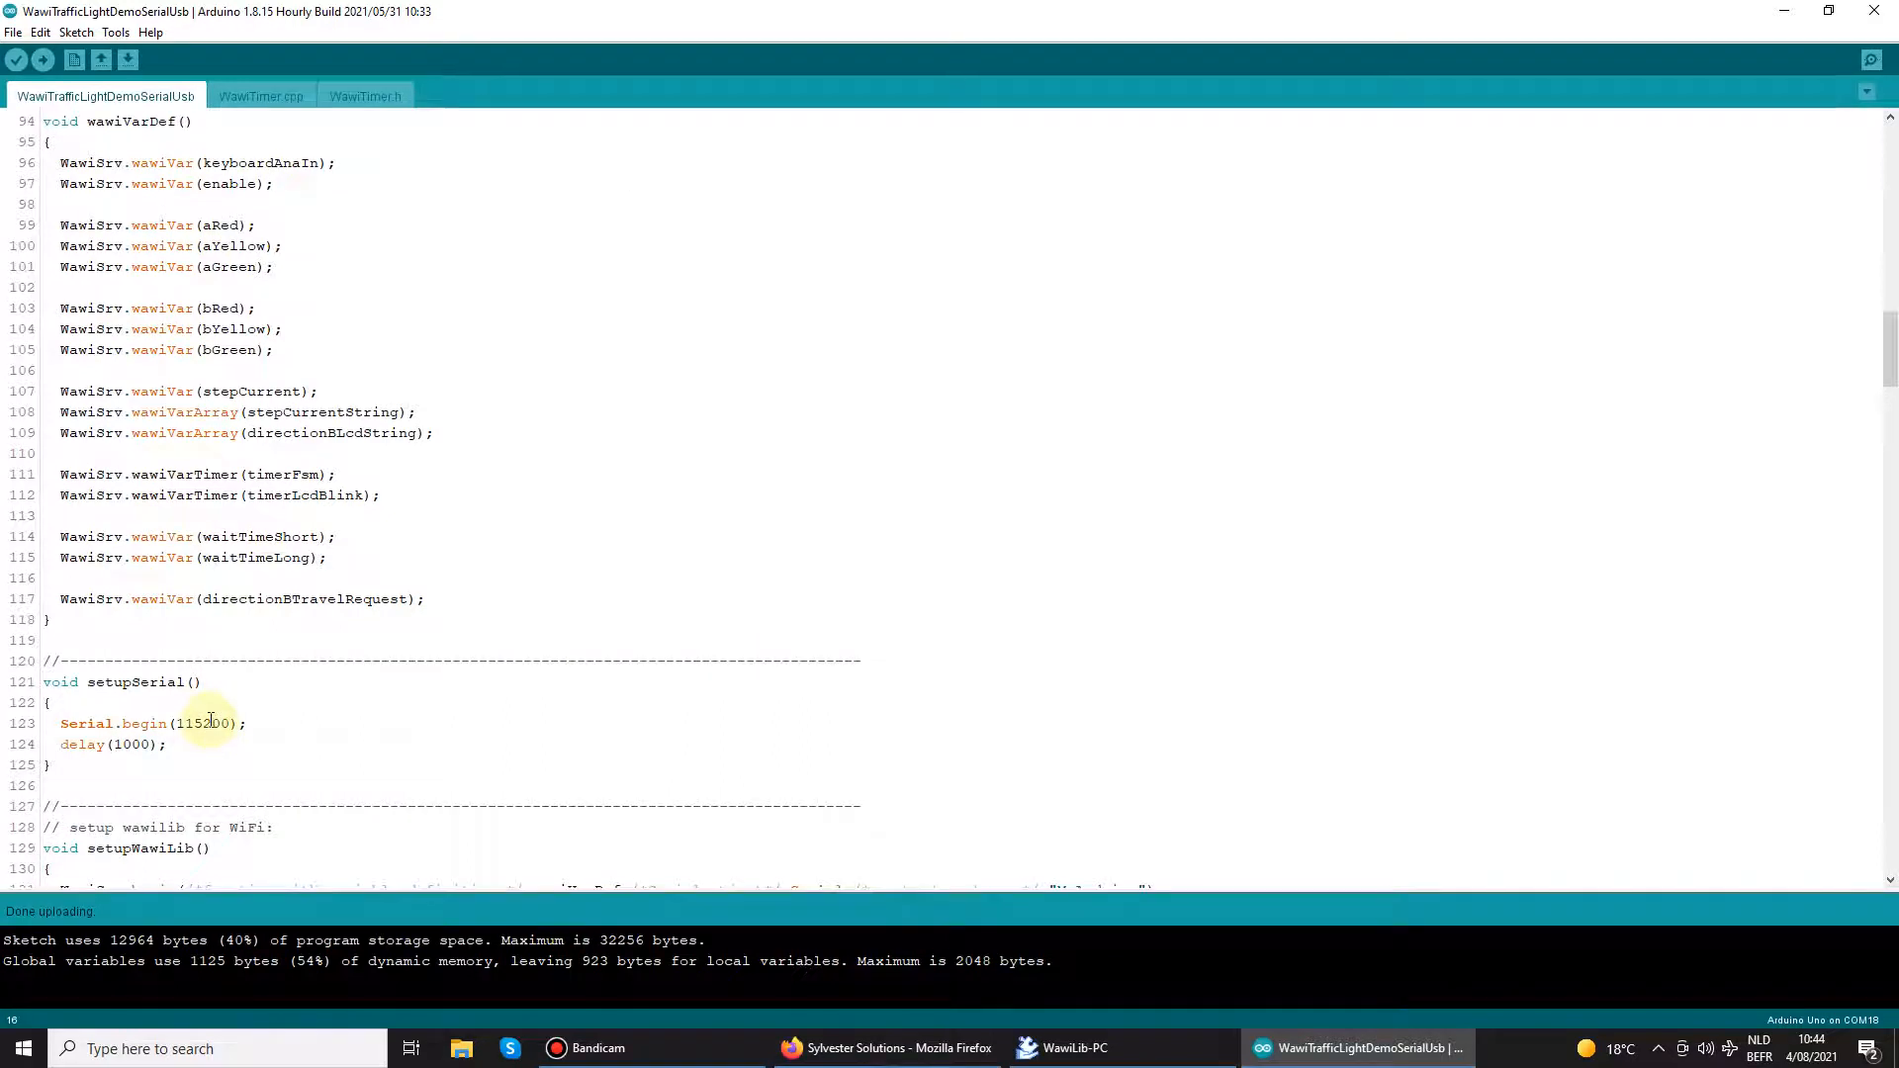
- Point out setupSerial, the 115200 baud rate, the Serial object and WawiSerialUsb type, then minimise the IDE
double_click(117, 680)
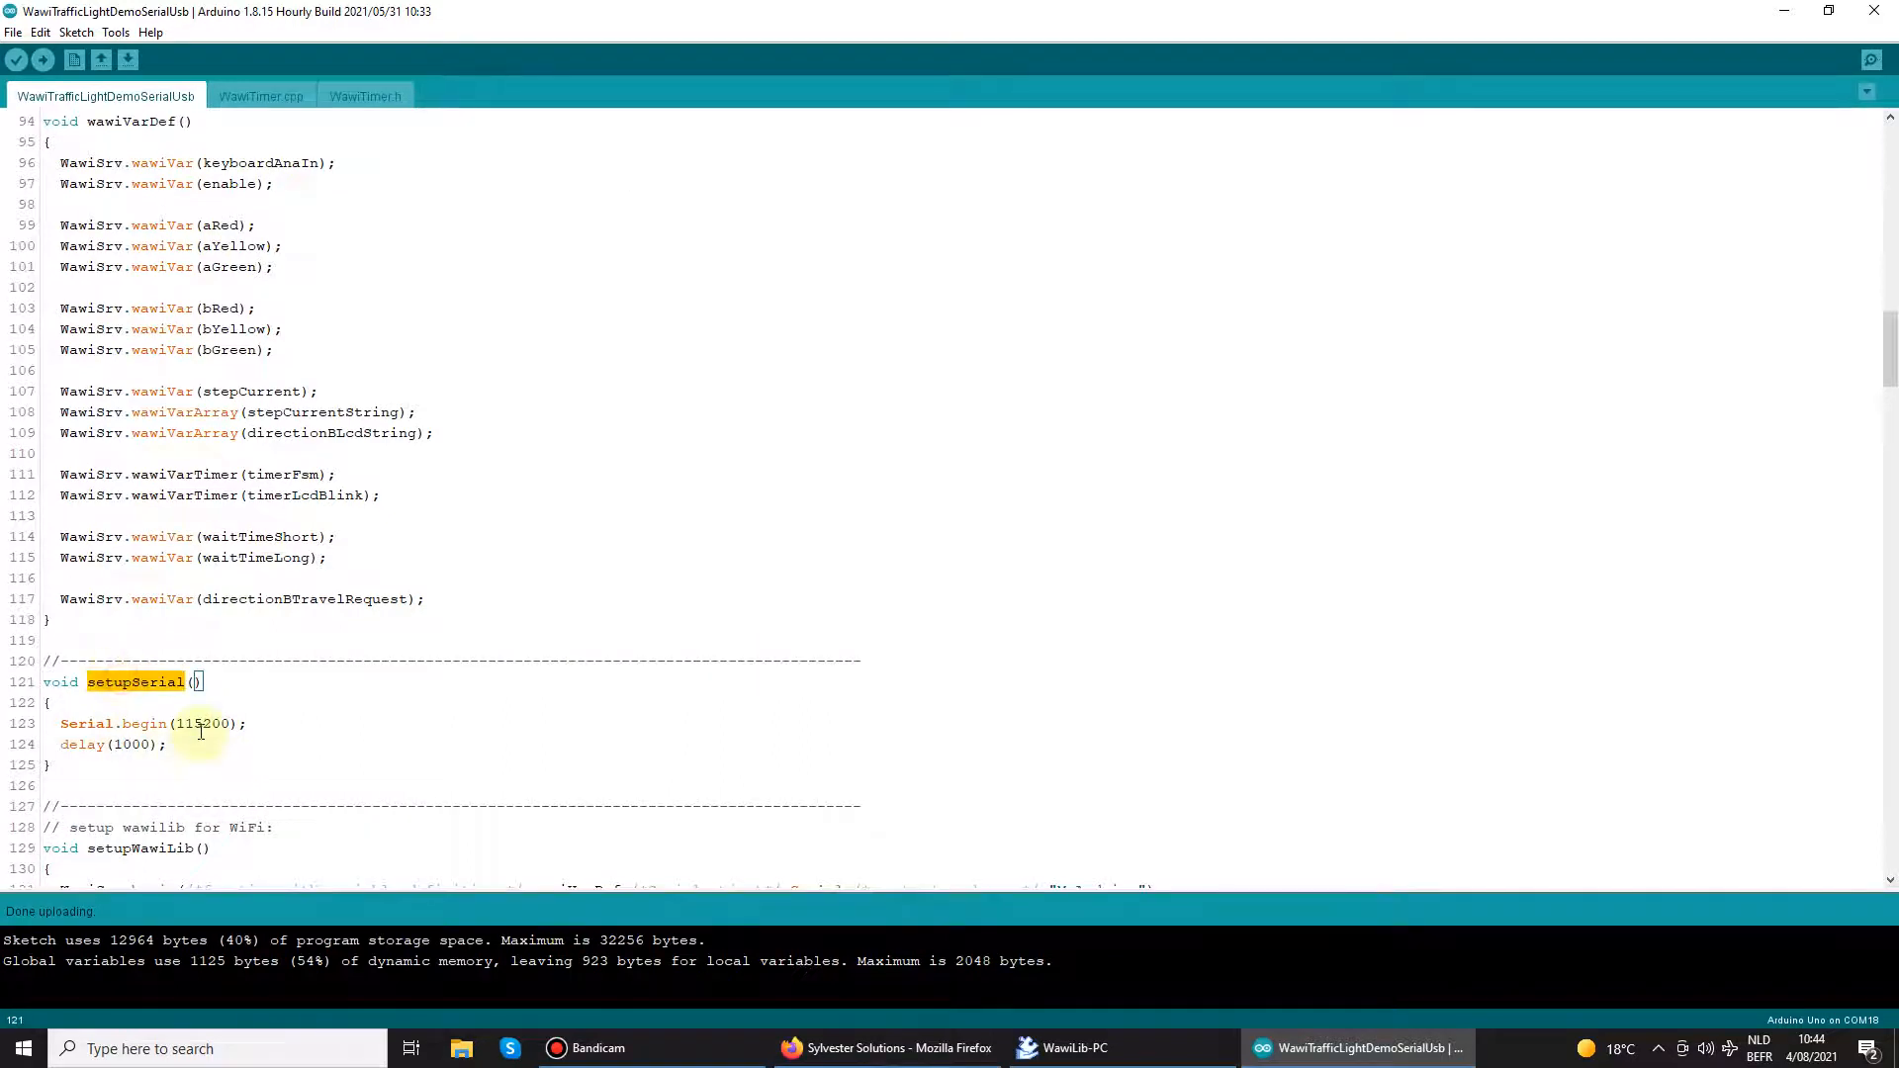
double_click(206, 725)
scroll(445, 712, "down", 3)
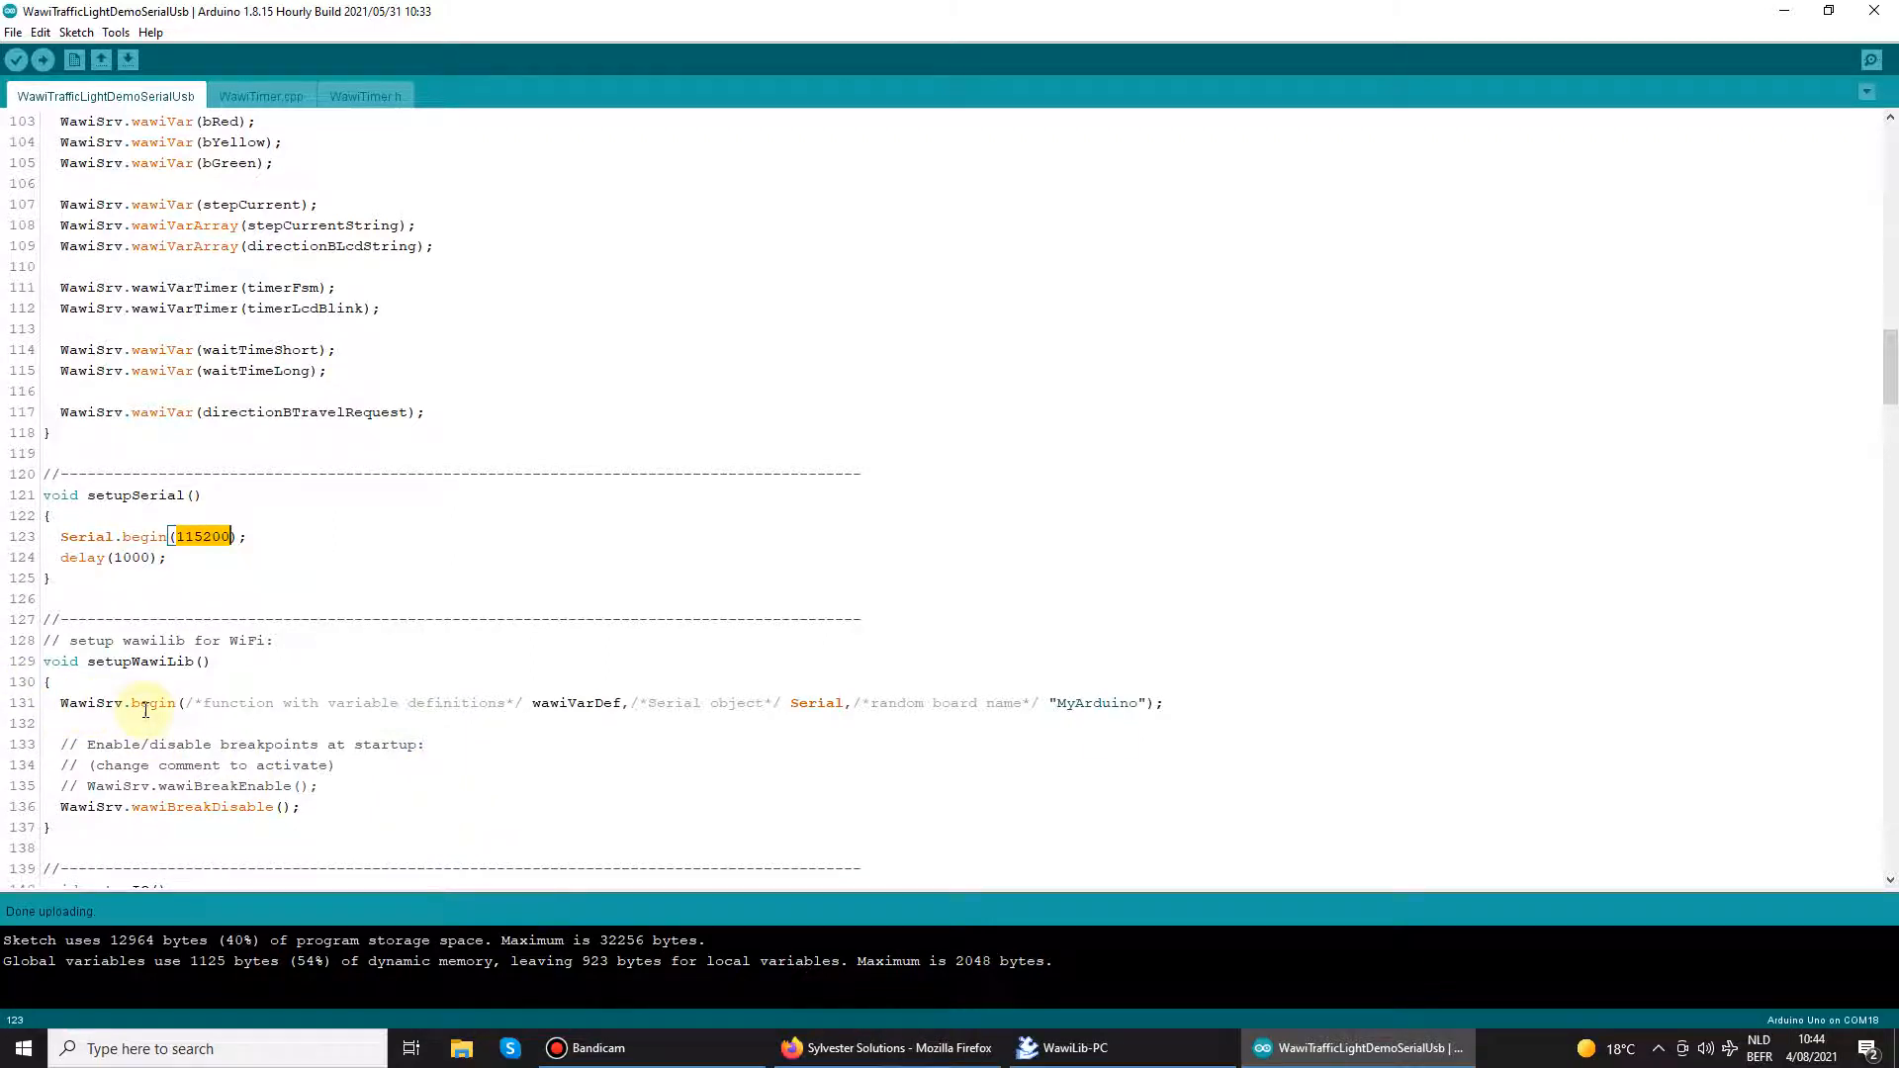
double_click(810, 705)
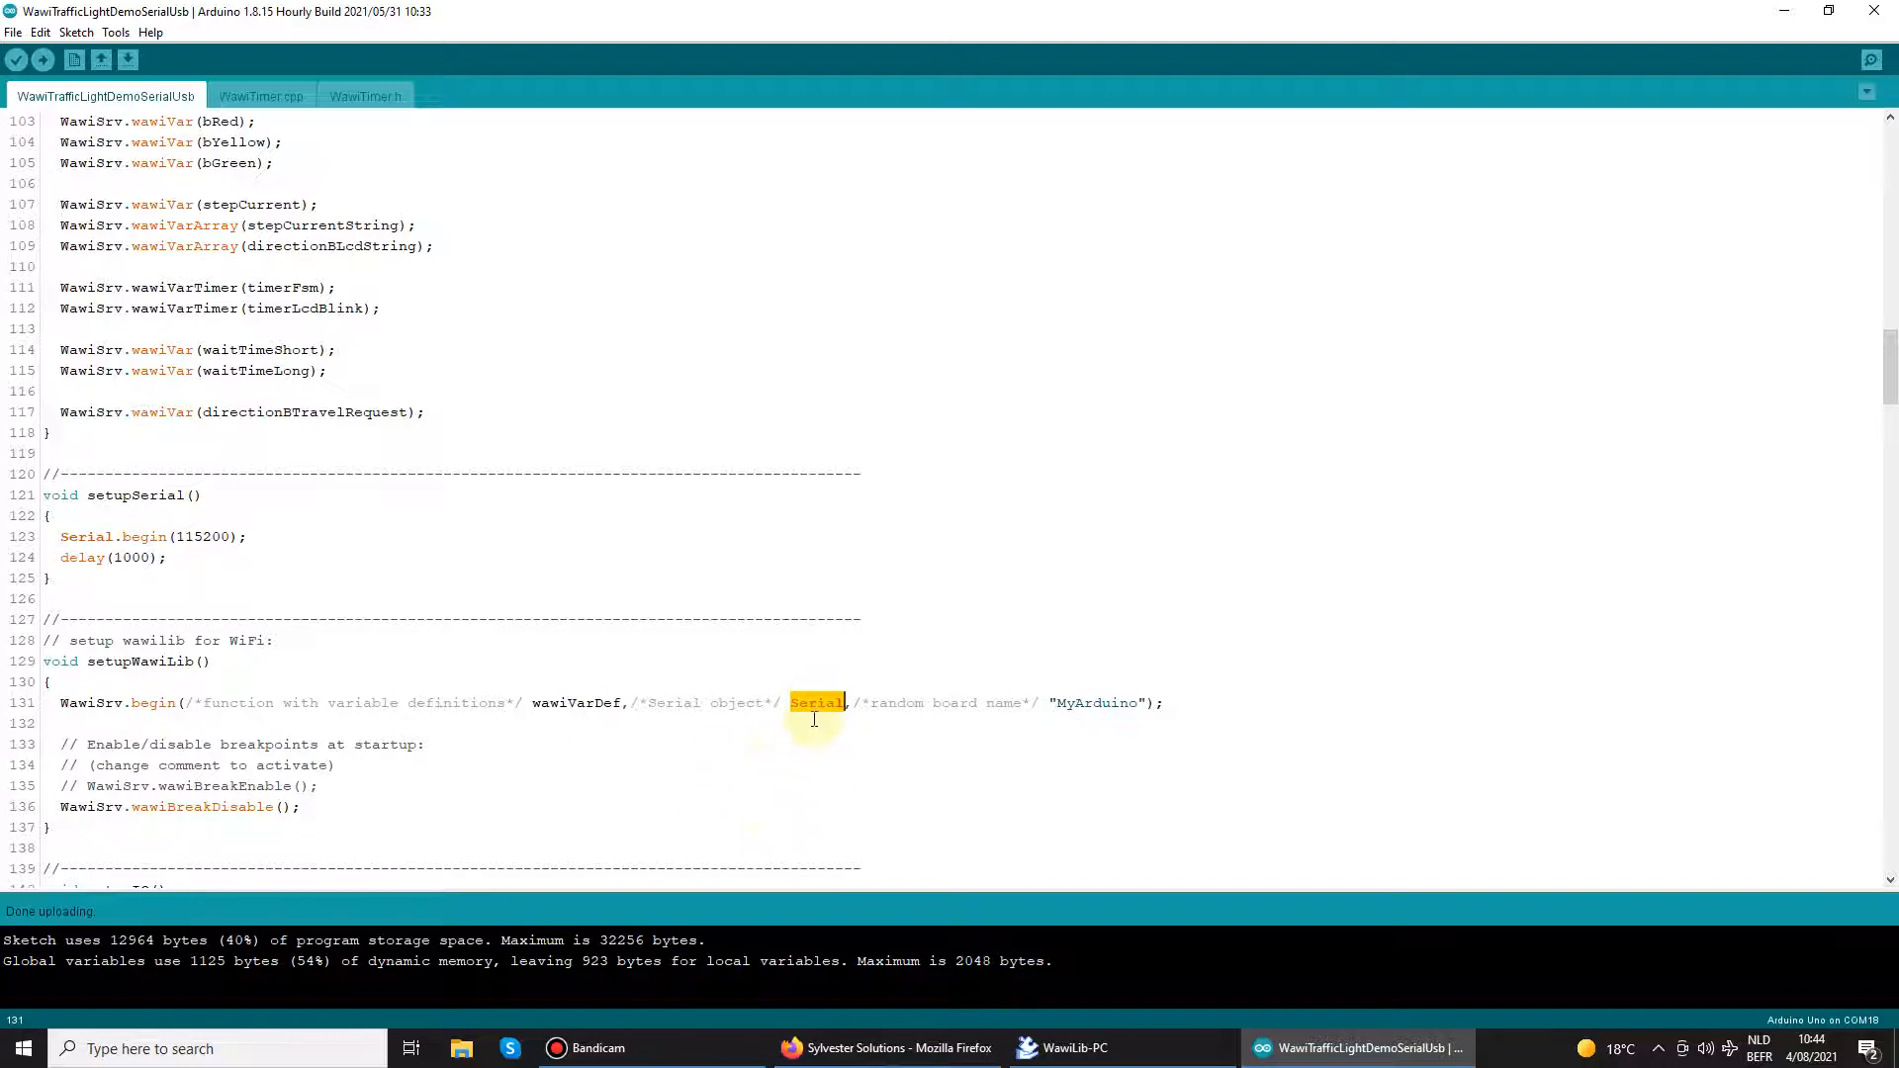
scroll(489, 522, "up", 4)
scroll(504, 564, "up", 4)
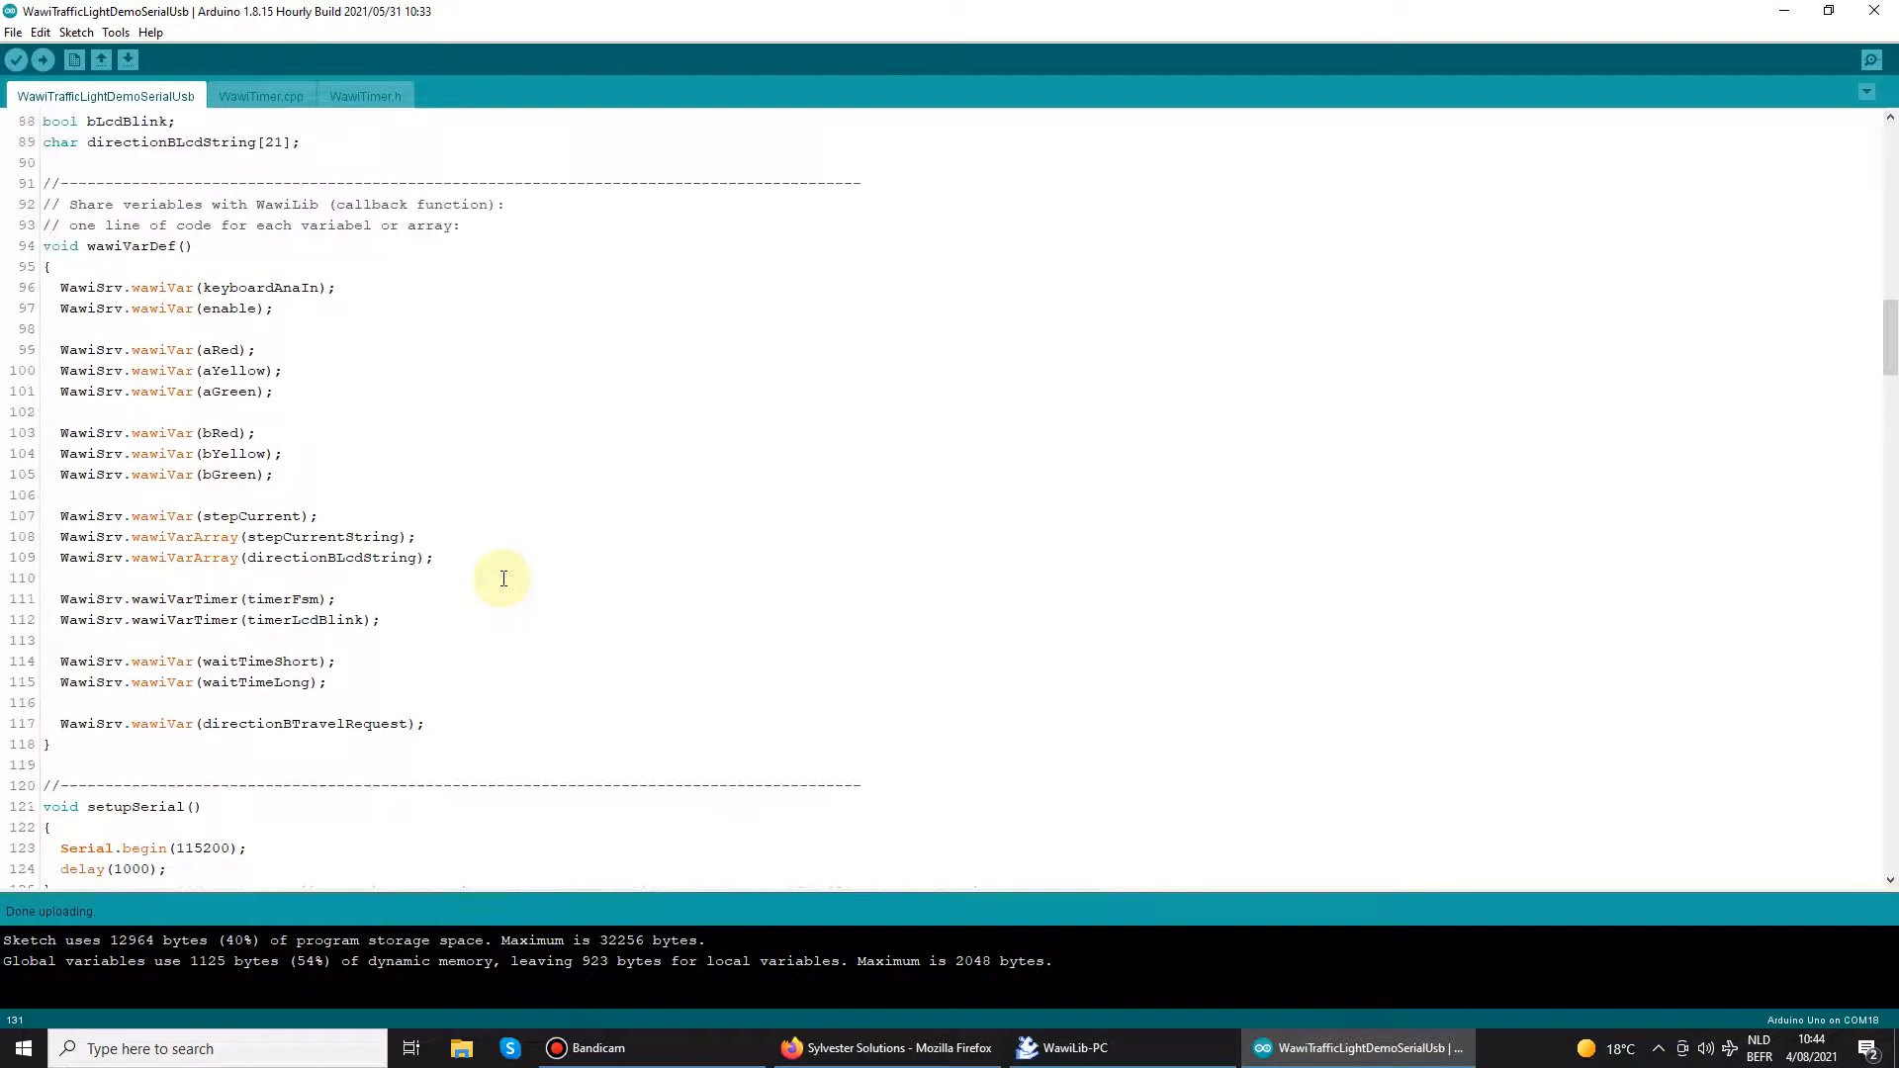
scroll(506, 572, "up", 4)
scroll(514, 579, "up", 4)
scroll(513, 579, "up", 4)
scroll(513, 579, "up", 4)
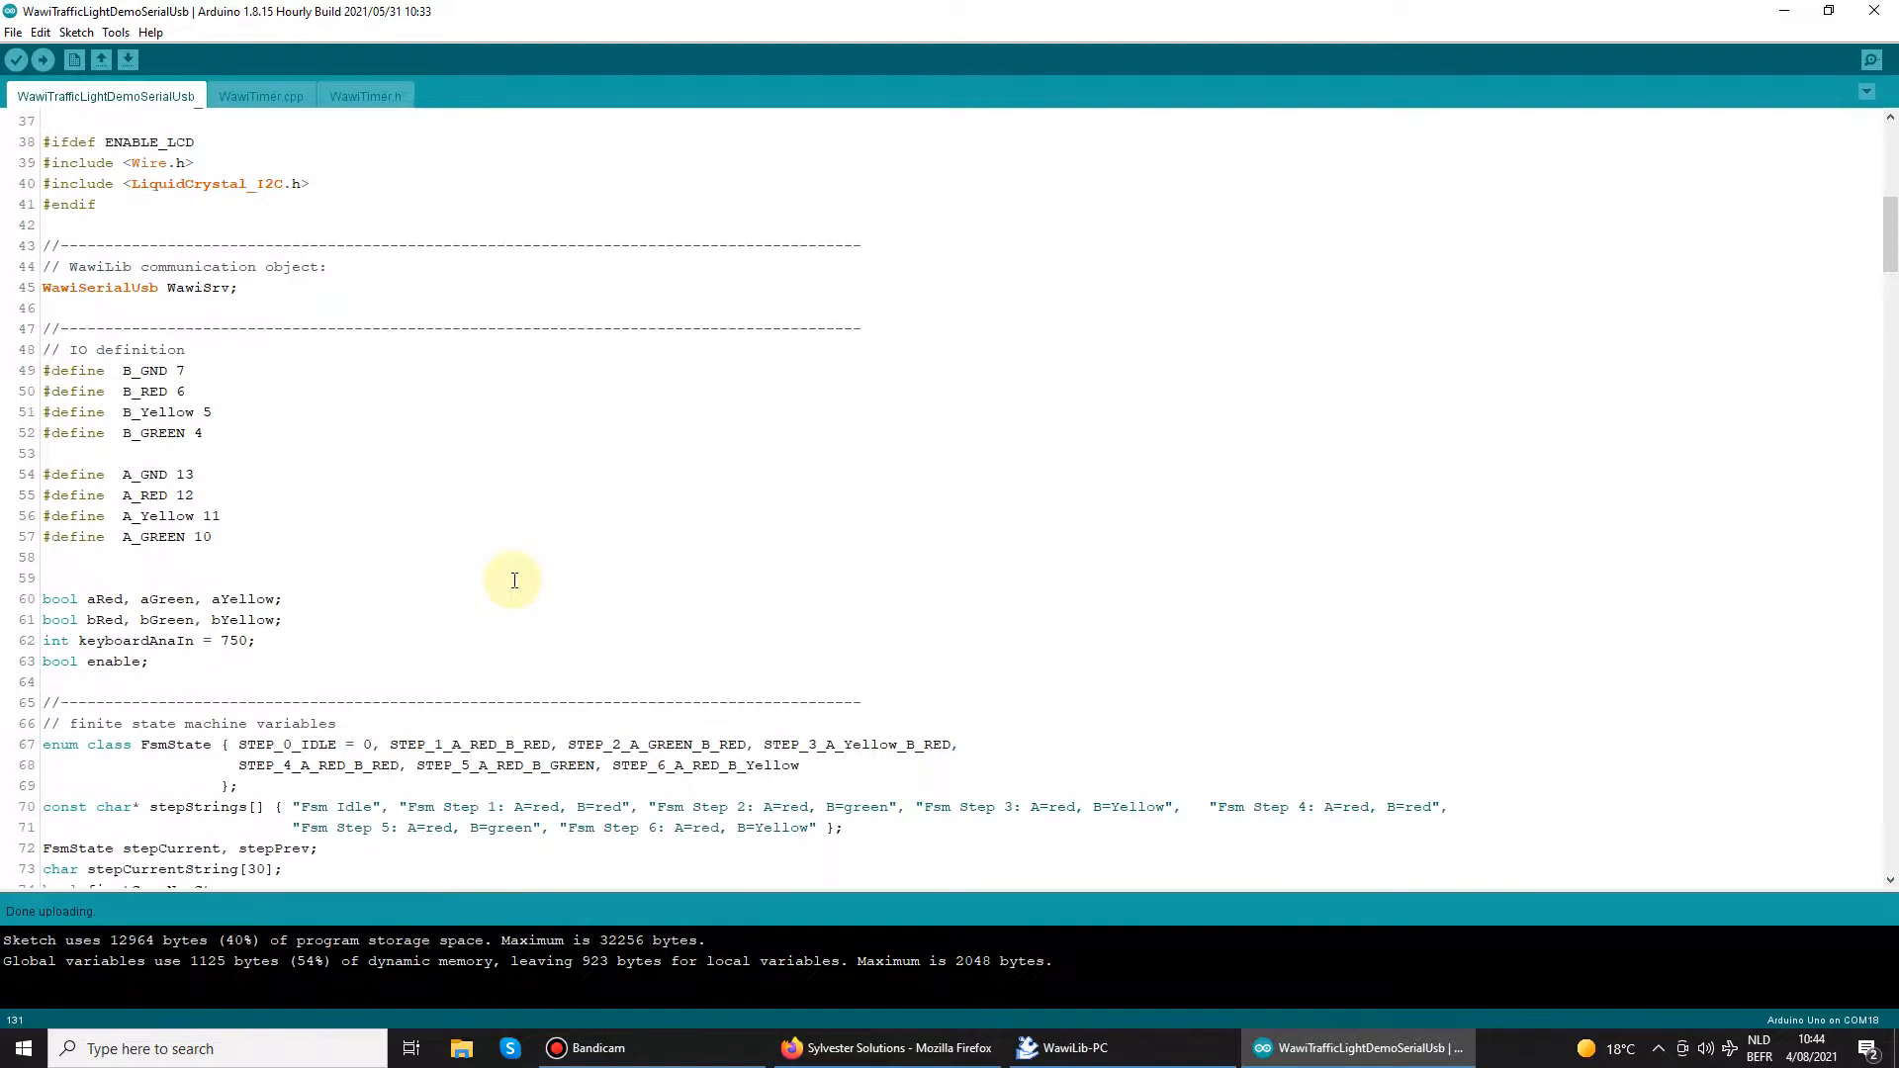
double_click(118, 287)
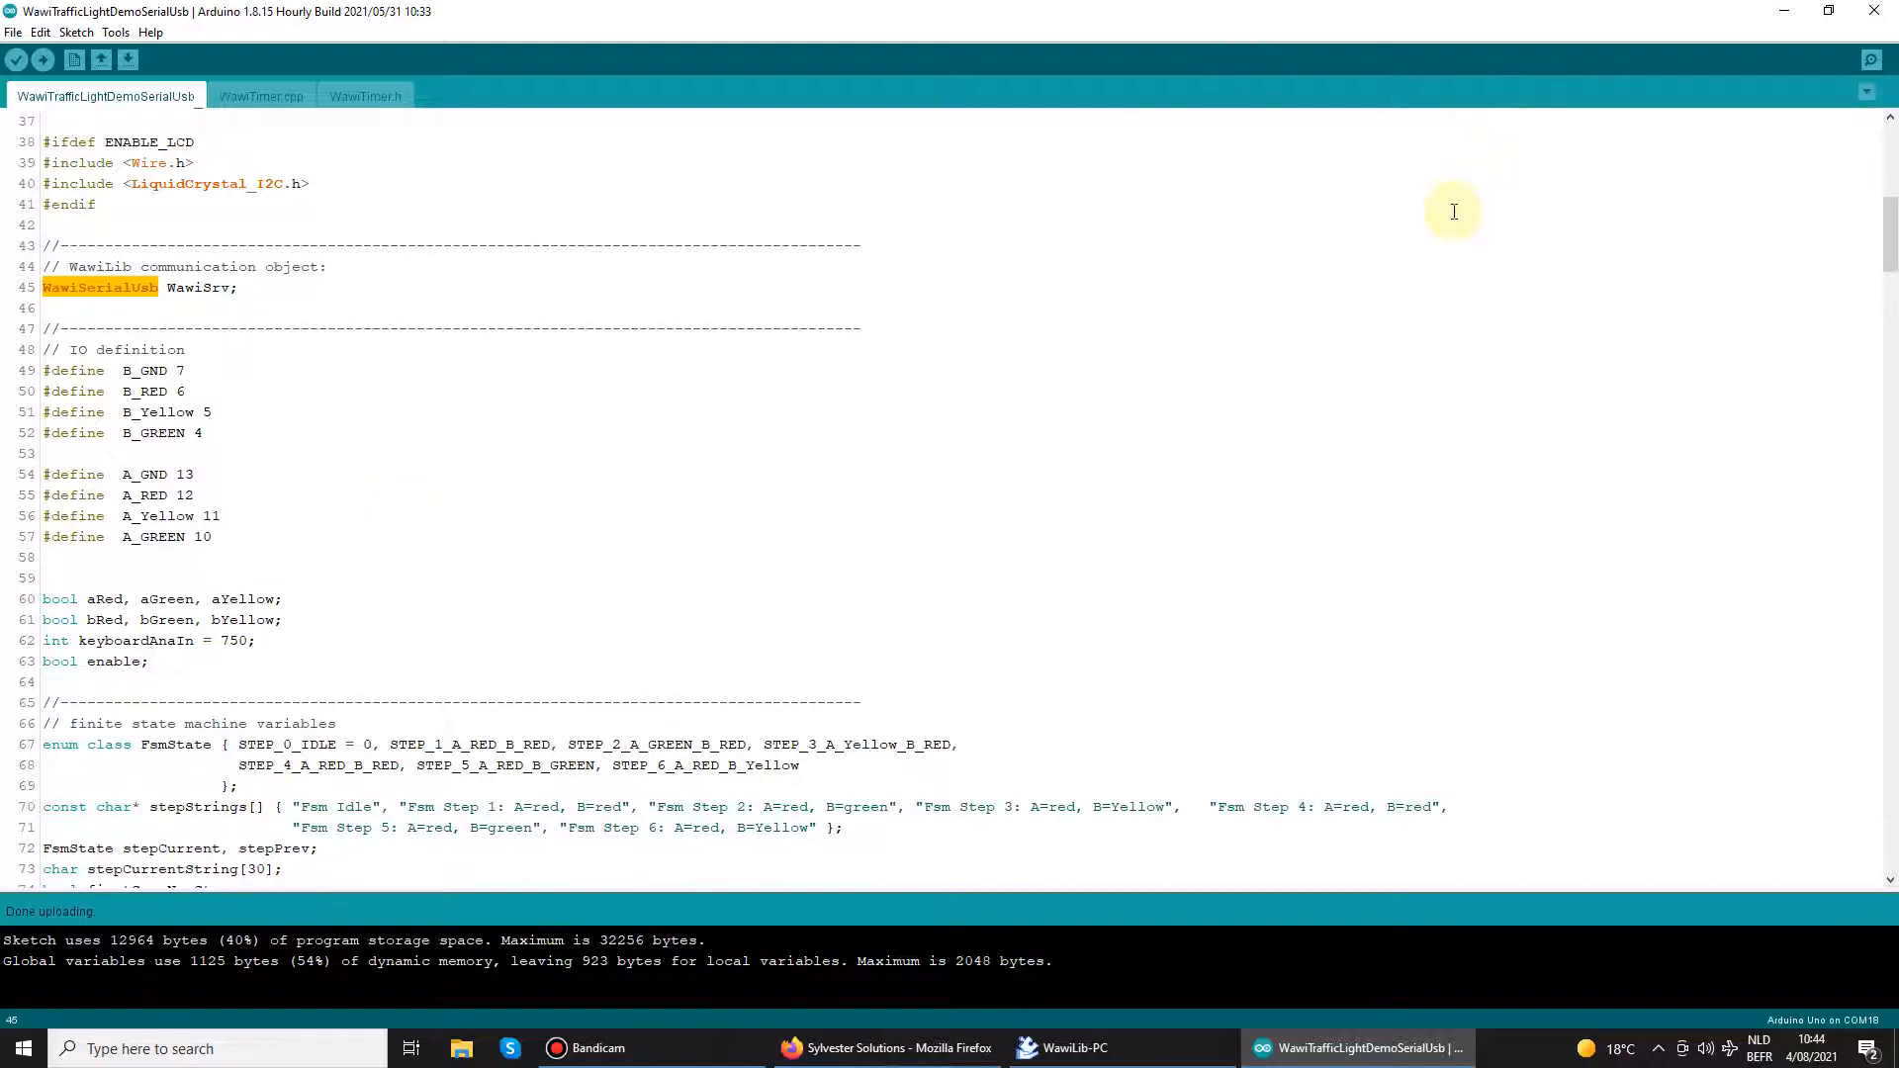
left_click(1785, 12)
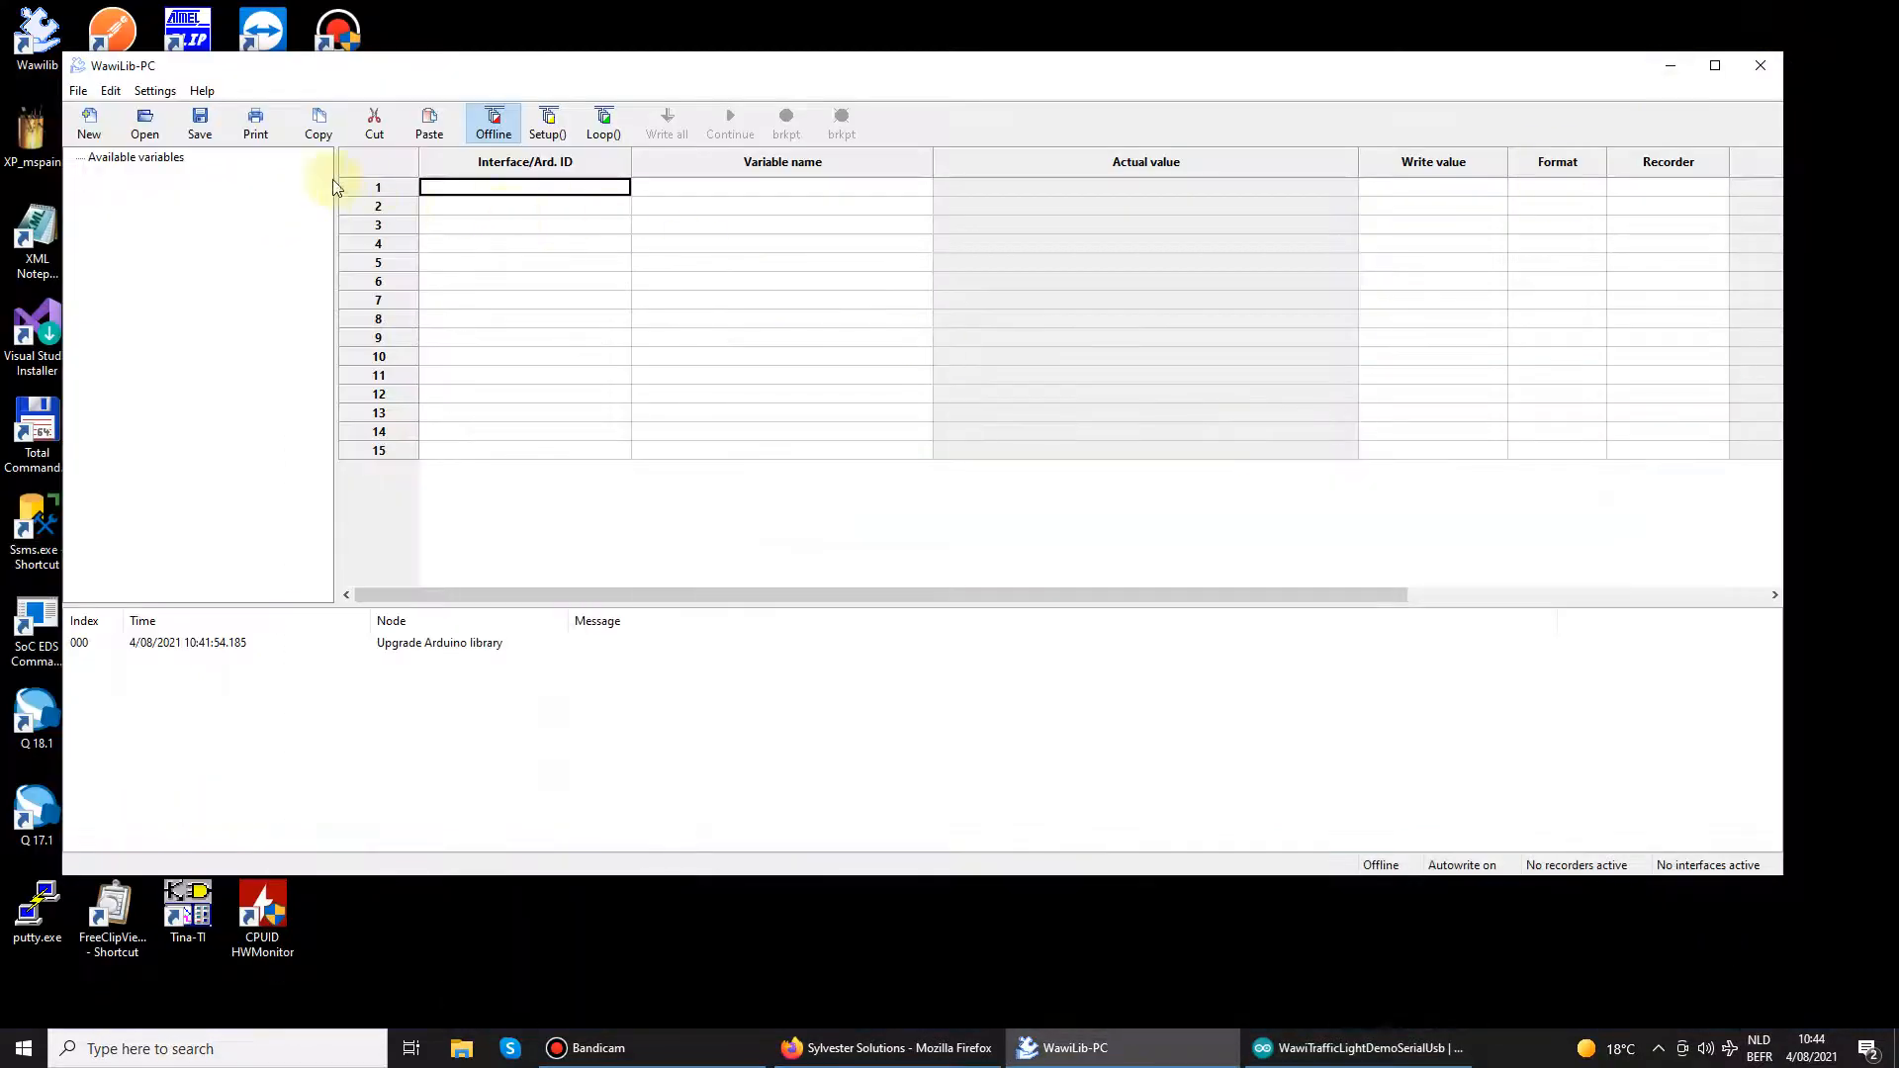
- Add COM18, COM4, COM3 and COM1 to the automatic scan range
left_click(154, 90)
left_click(233, 107)
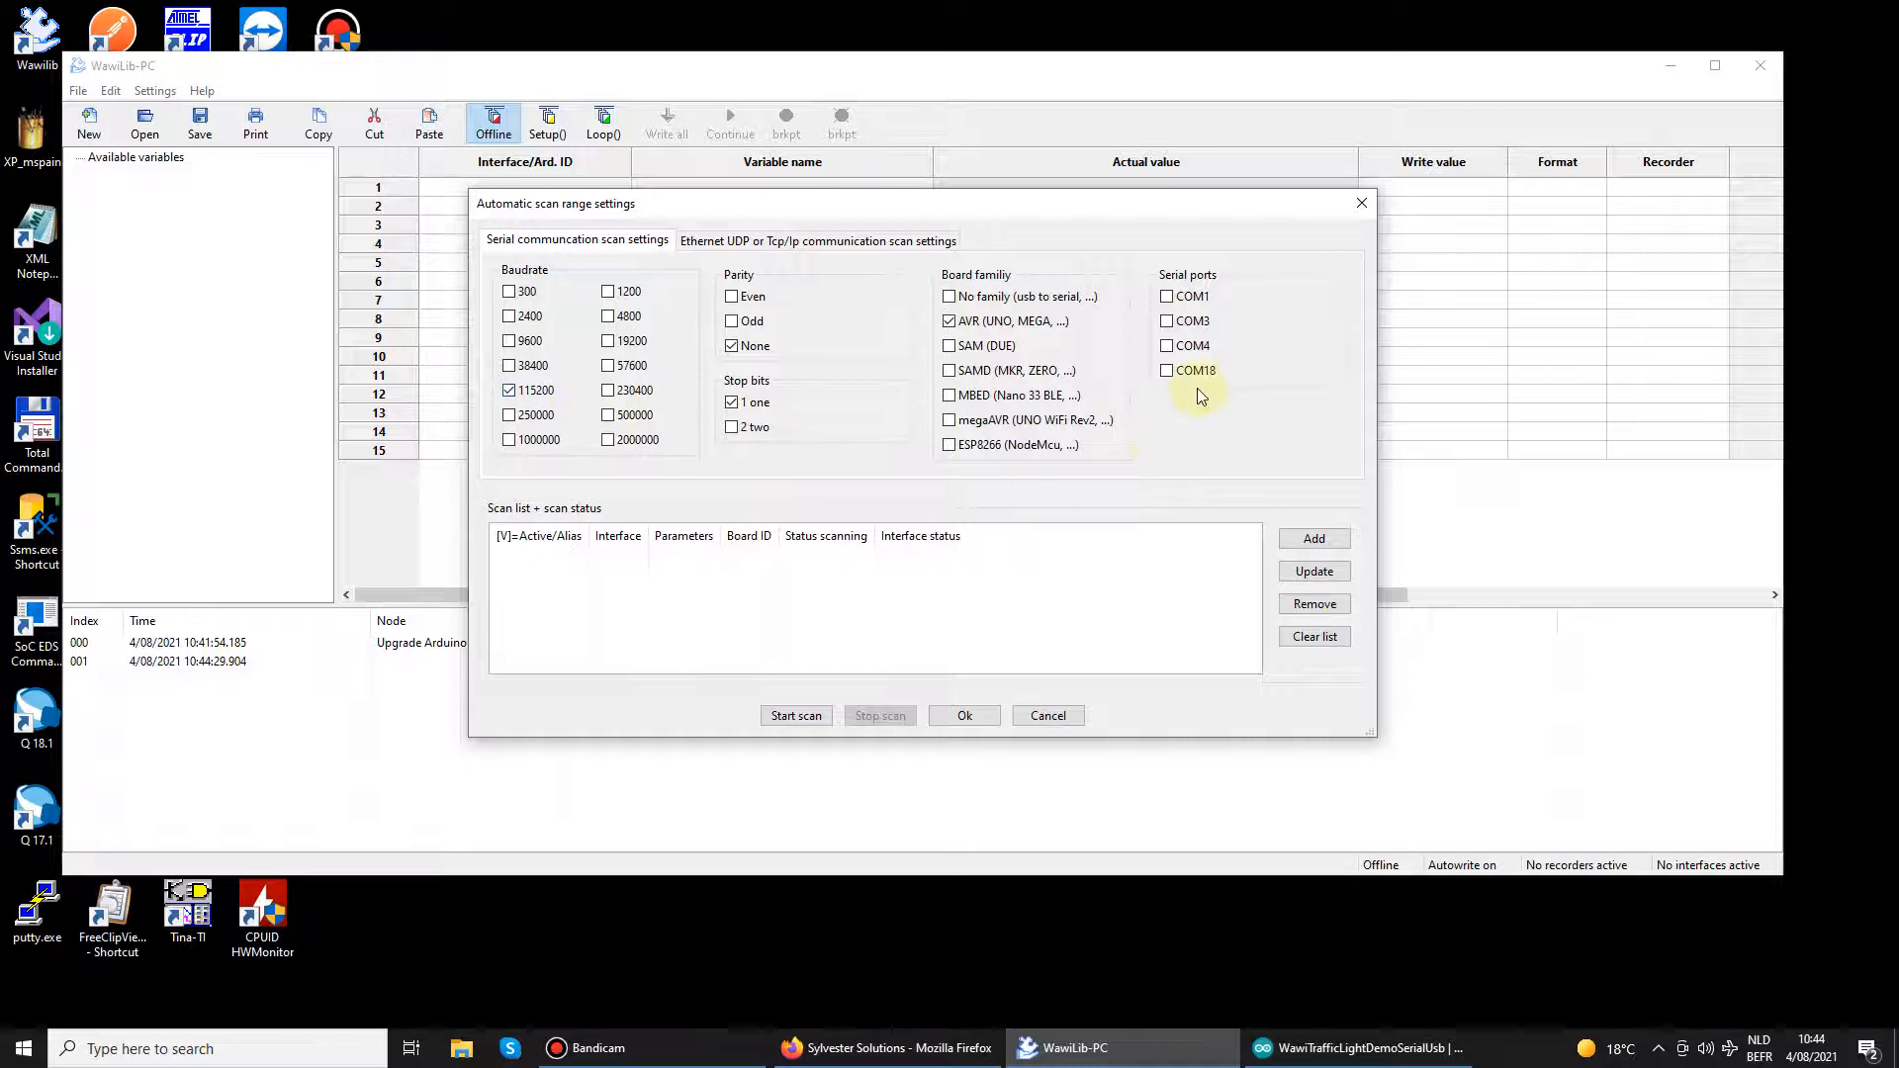
left_click(1170, 372)
left_click(1168, 345)
left_click(1167, 297)
left_click(1318, 538)
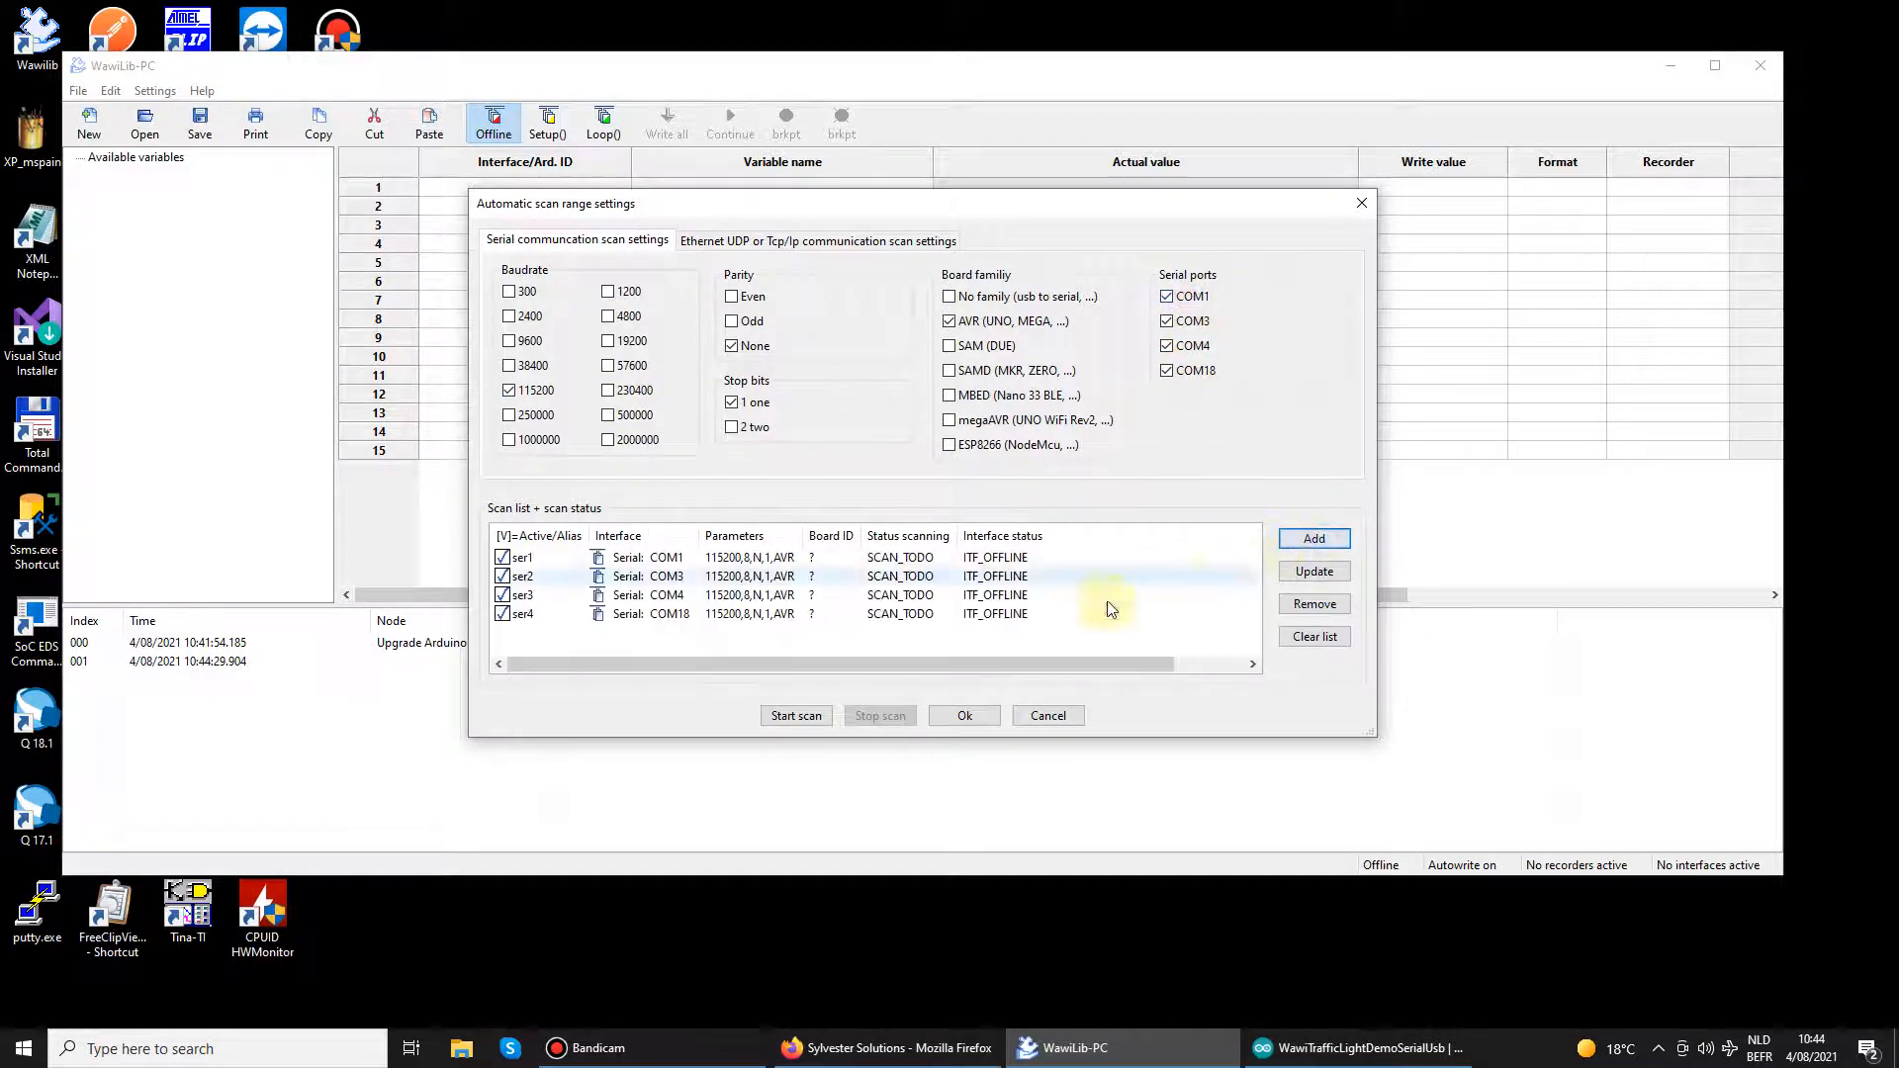
- Scan the ports at 115200 baud and select the COM18 entry that found MyArduino
left_click(795, 715)
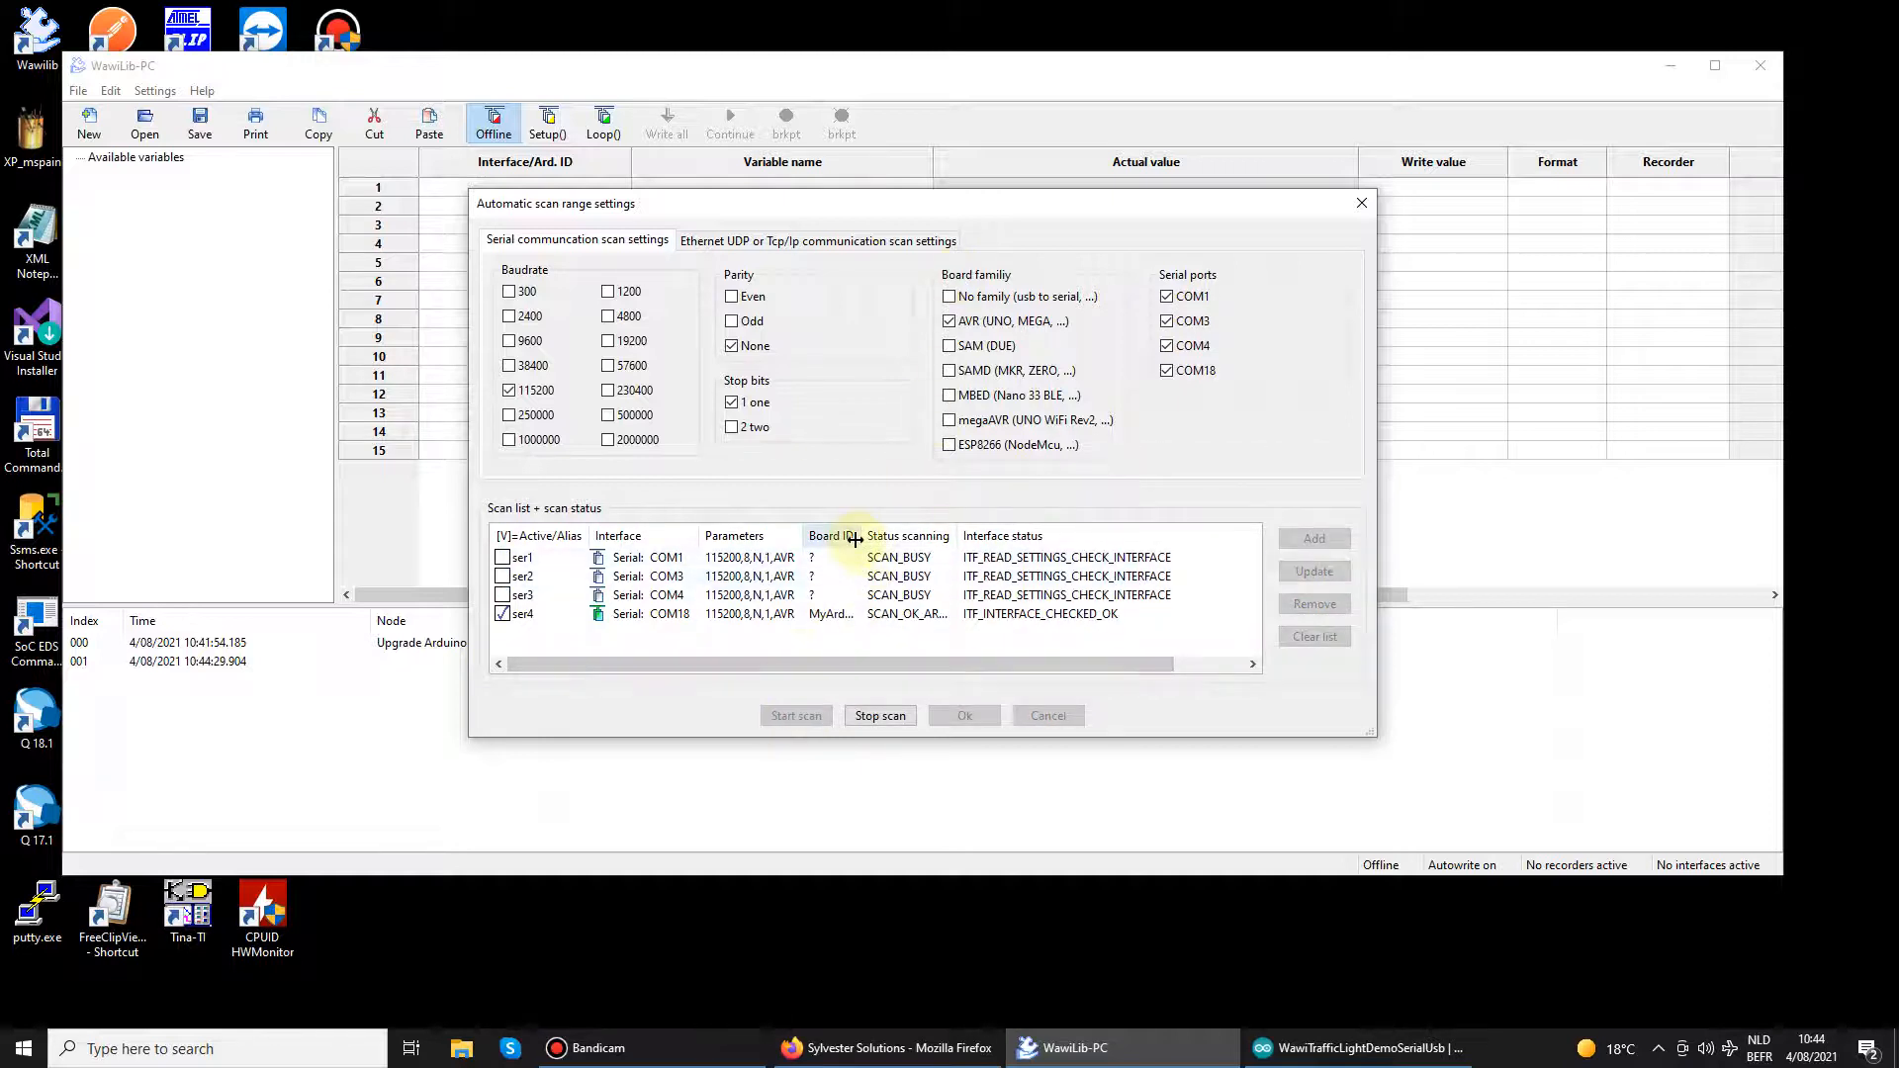
left_click_drag(854, 537, 907, 537)
left_click(829, 616)
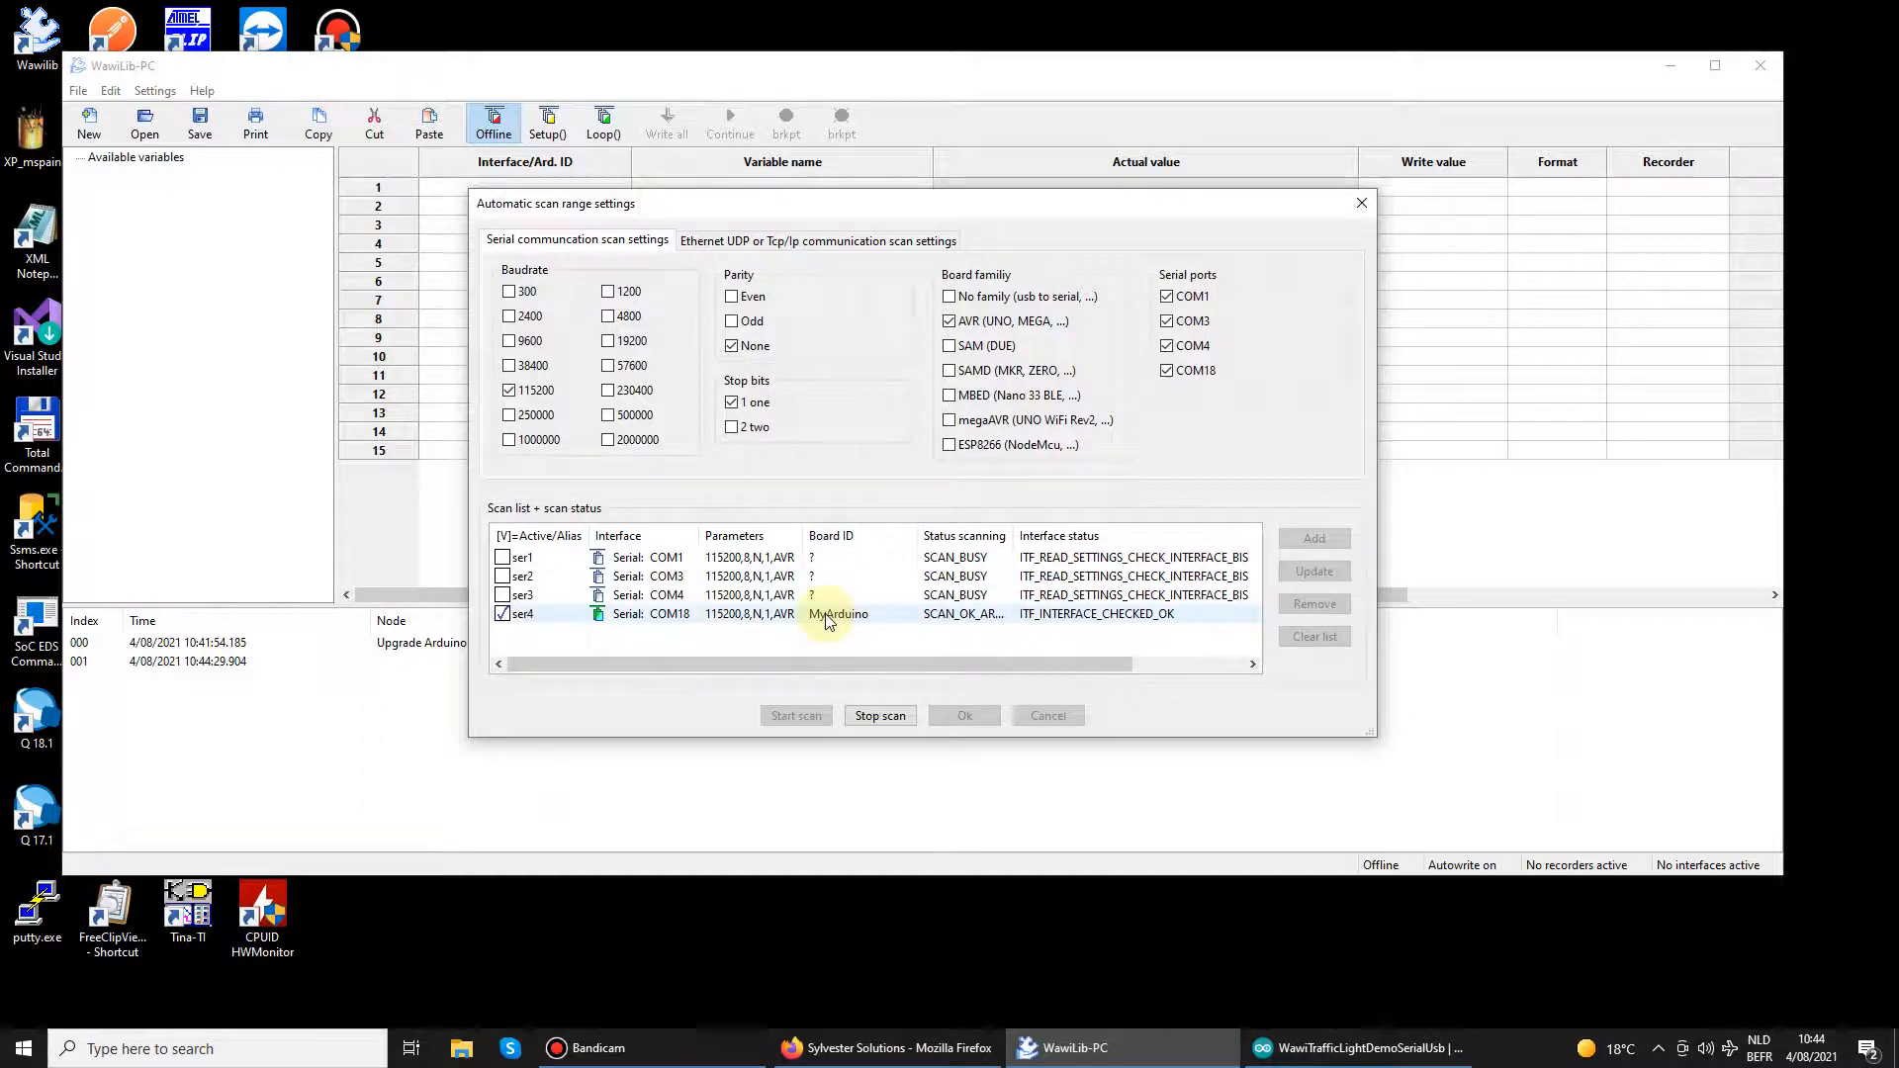
- Show the board name MyArduino in the sketch, then dismiss the scan finished message in WawiLib-PC
left_click(1350, 1048)
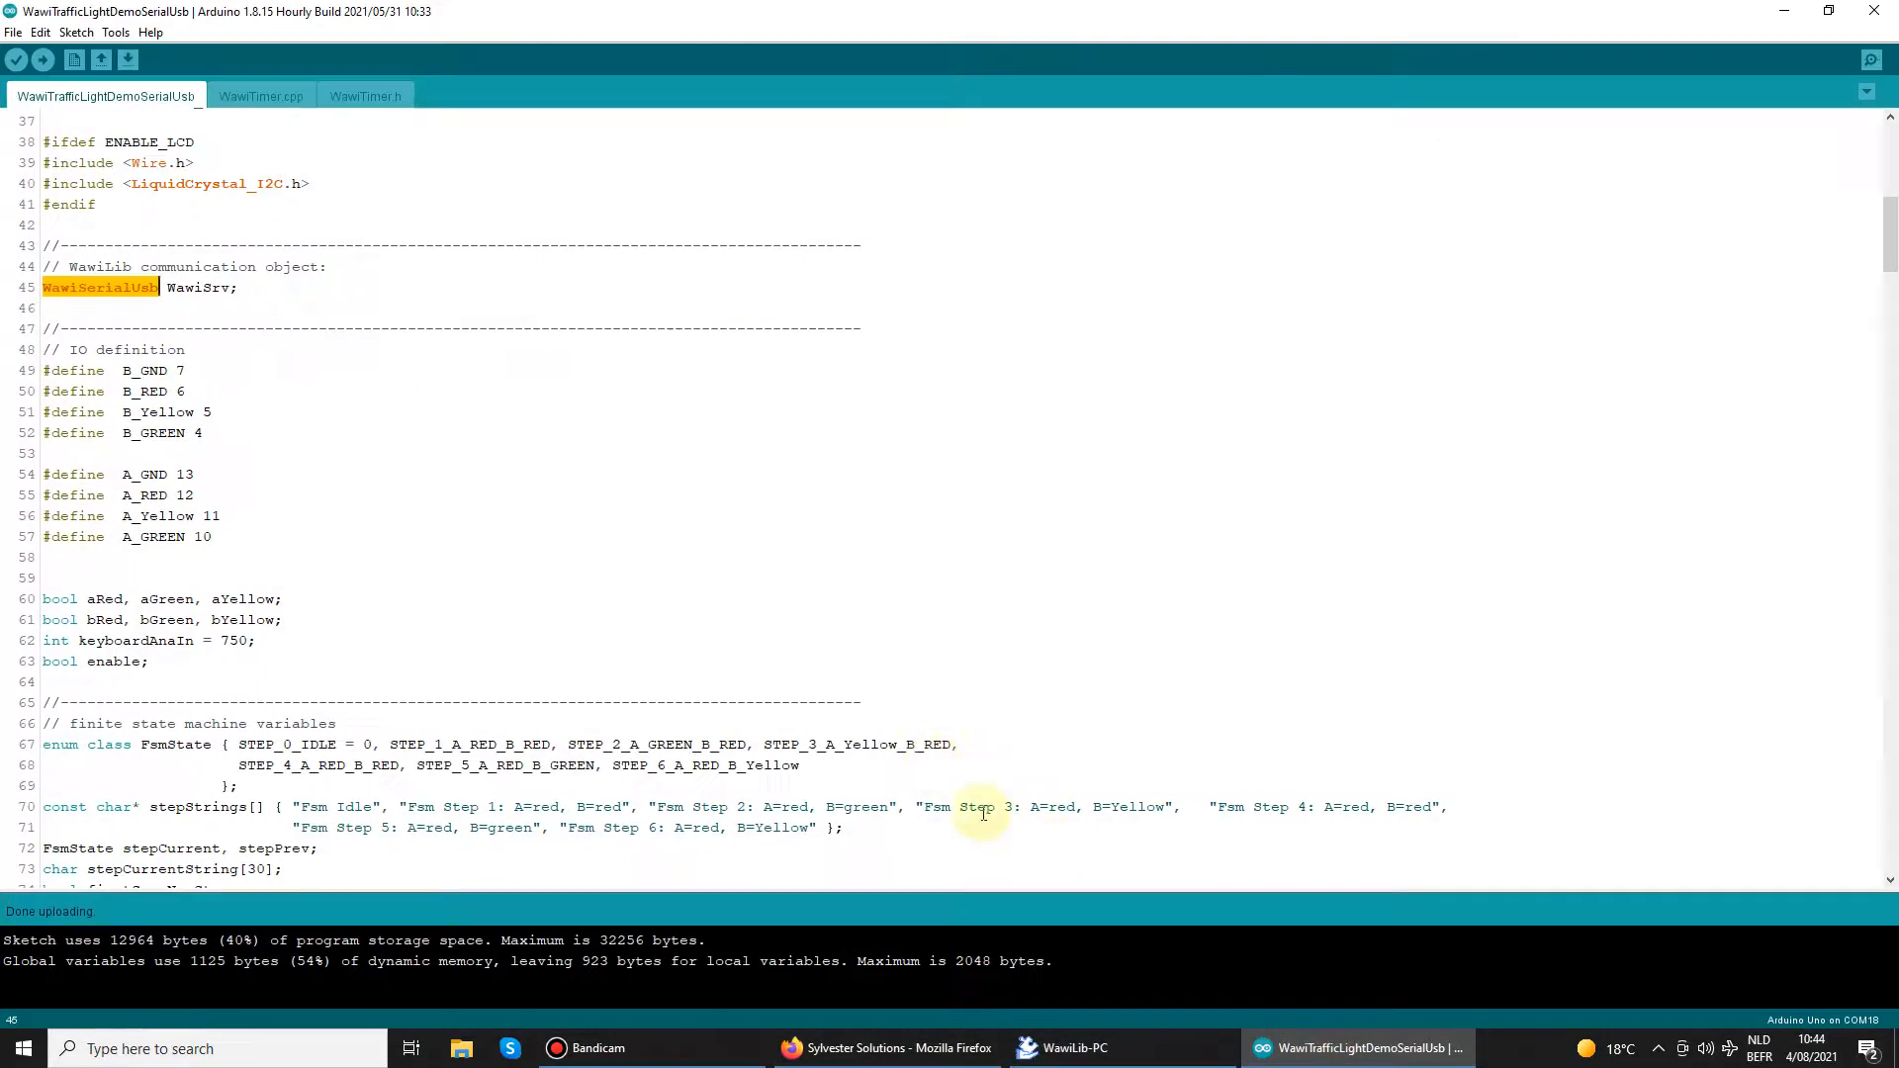
scroll(950, 665, "up", 4)
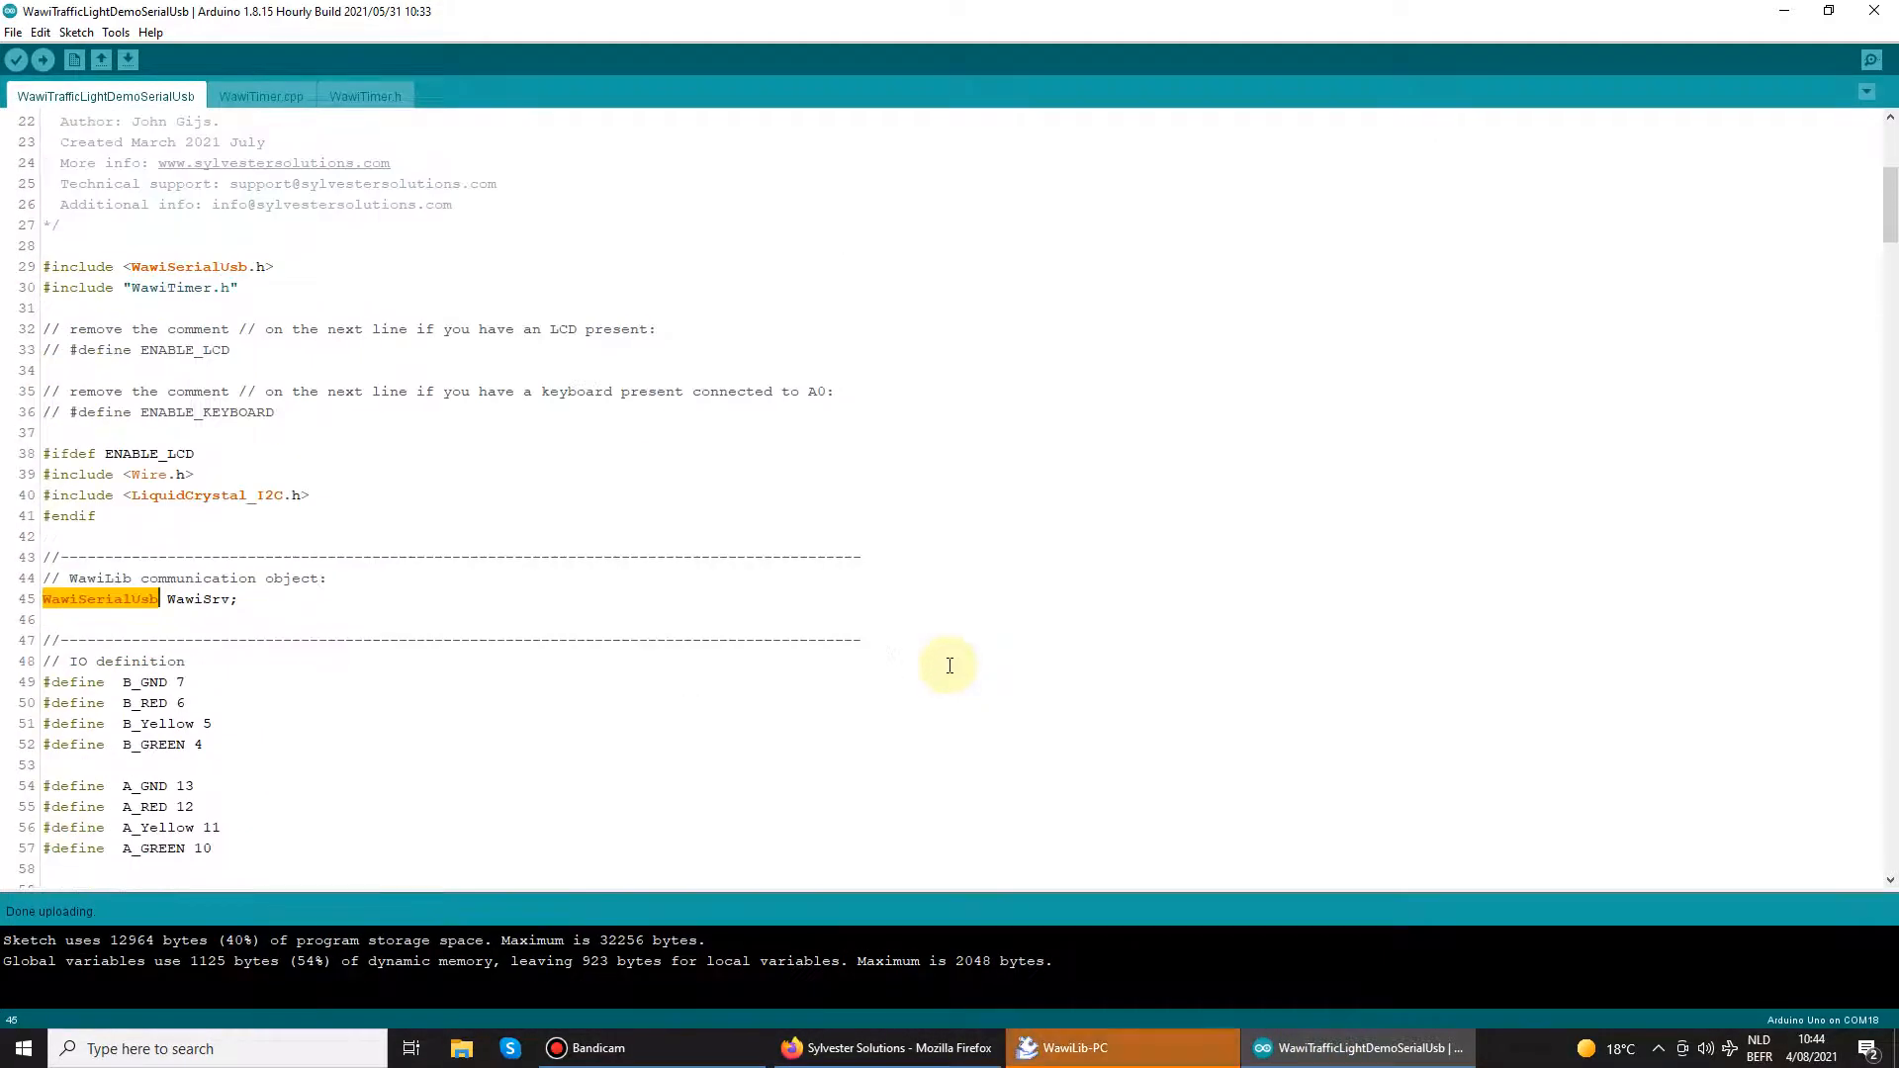
scroll(950, 665, "down", 2)
scroll(949, 665, "down", 5)
scroll(950, 664, "down", 5)
scroll(950, 665, "down", 4)
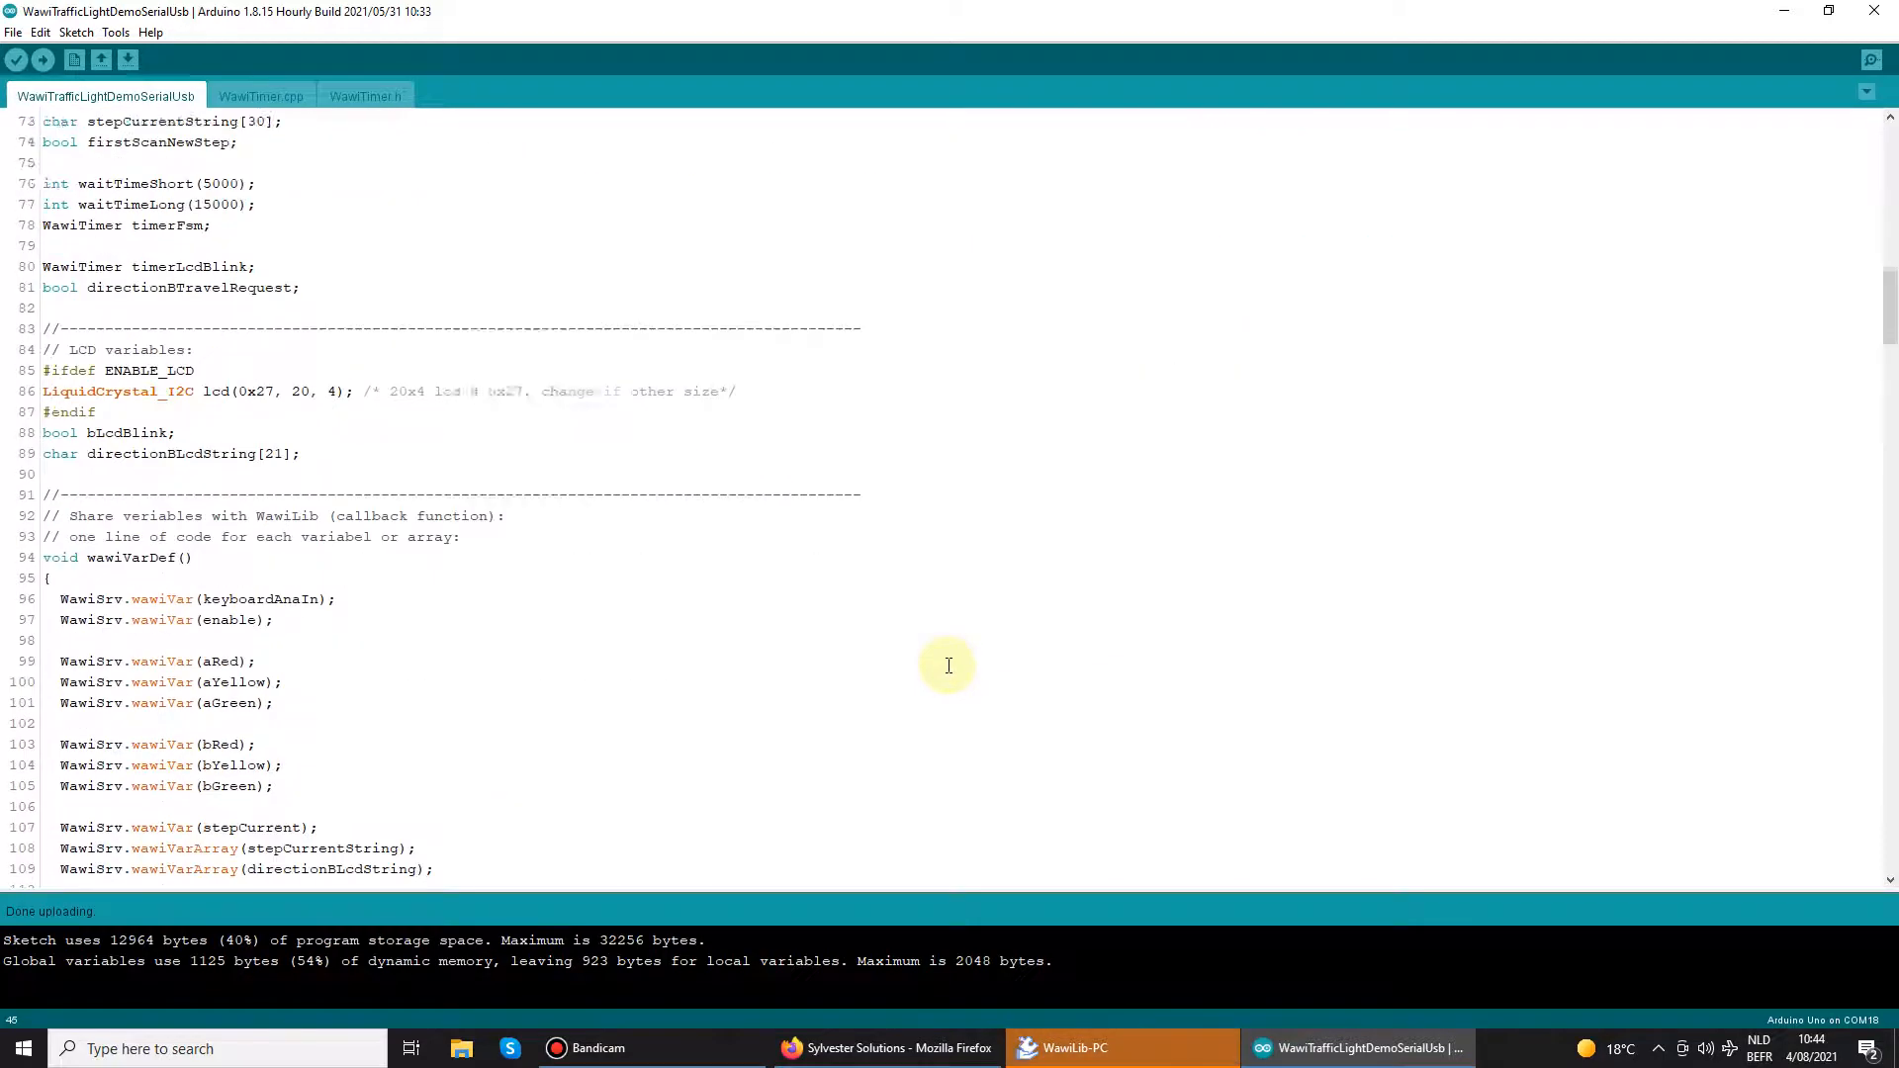
scroll(949, 666, "down", 4)
scroll(948, 665, "down", 3)
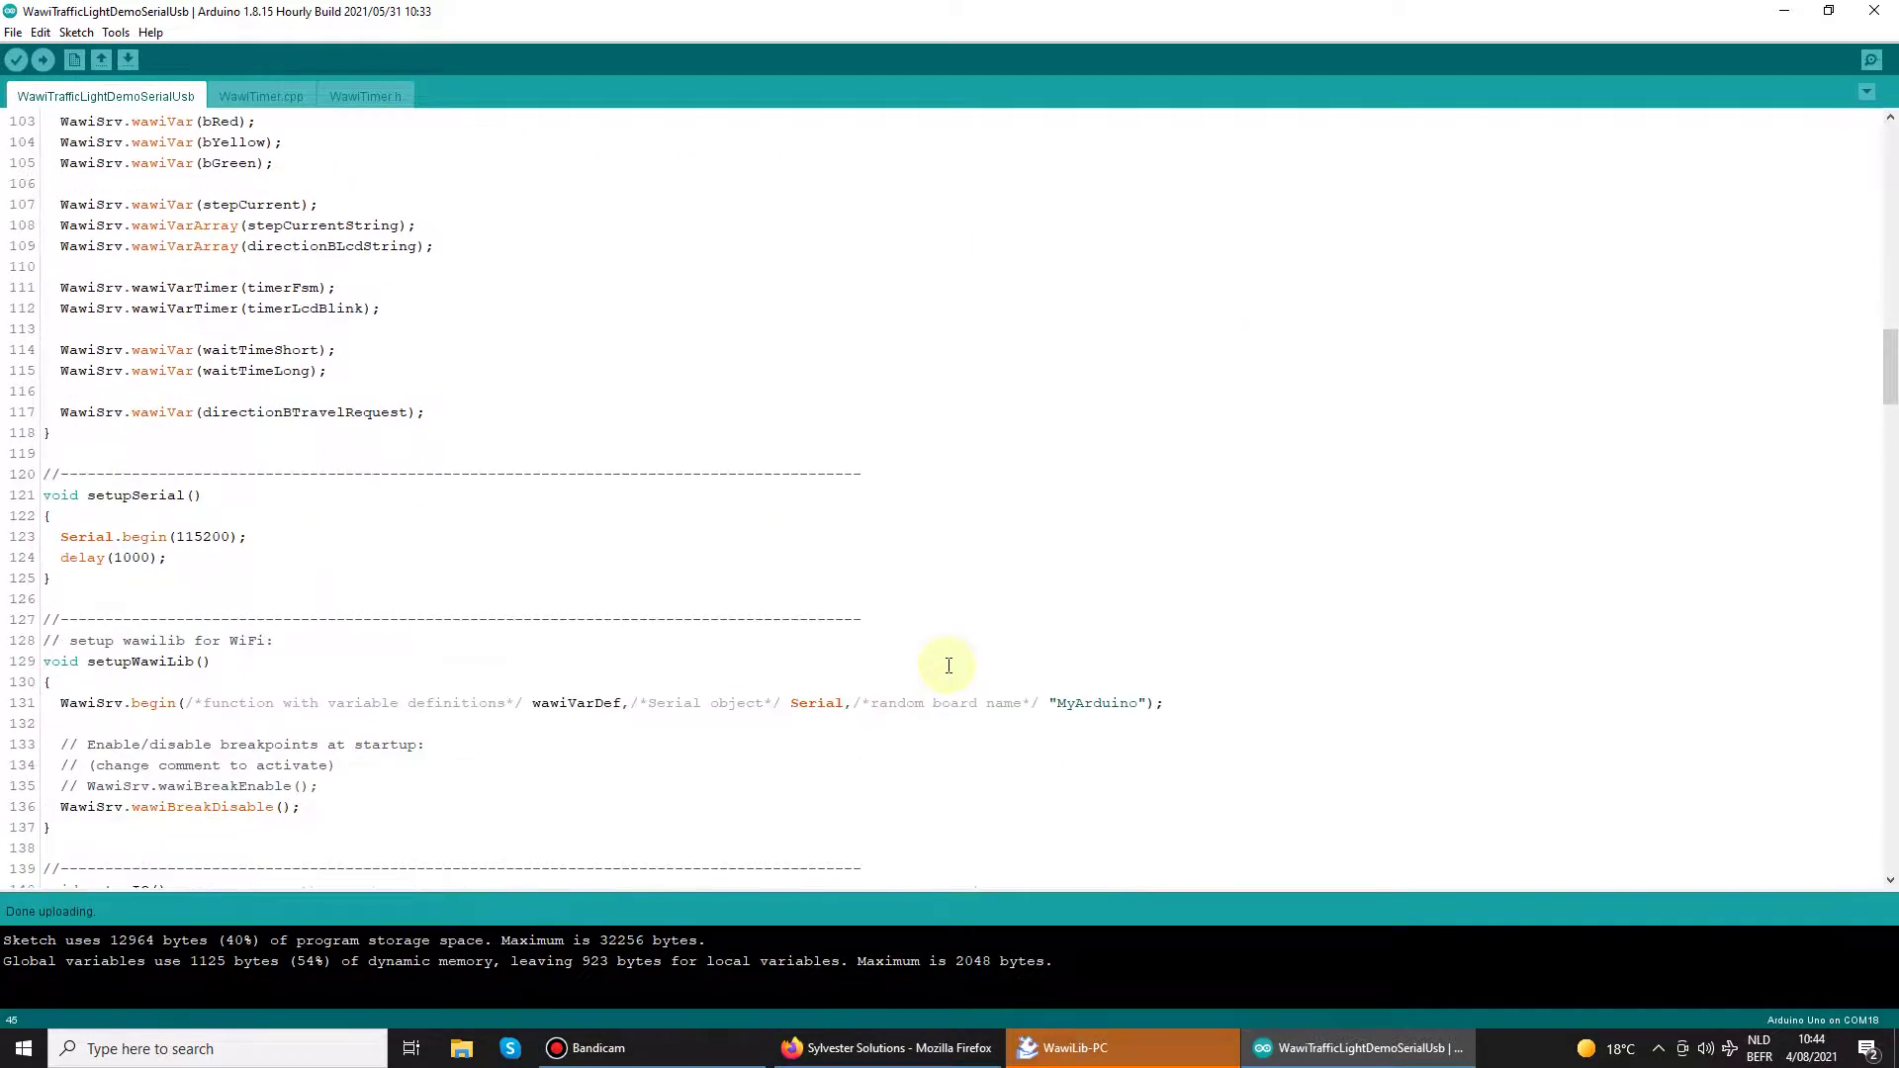
double_click(1099, 703)
left_click(1105, 1049)
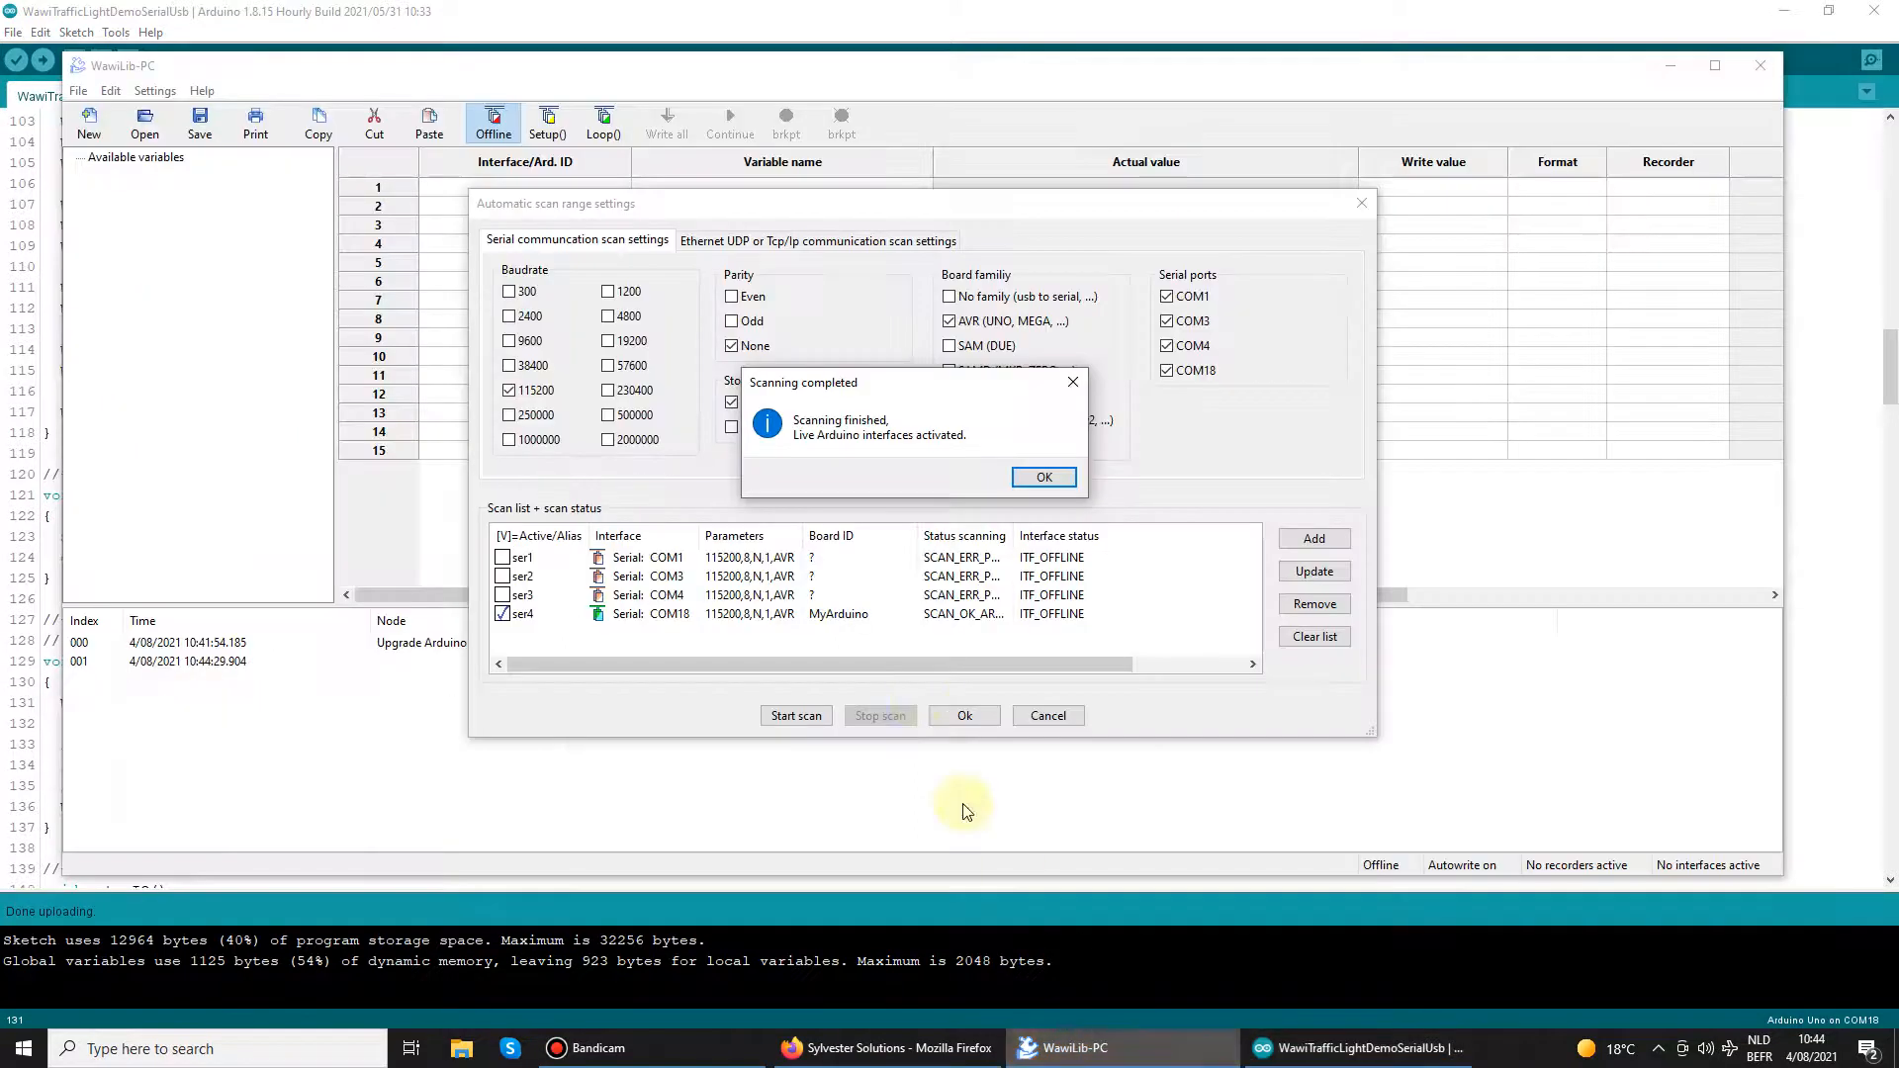
left_click(1044, 476)
- Remove inactive interfaces so only COM18 MyArduino remains, then go online to load its variables
left_click(801, 614)
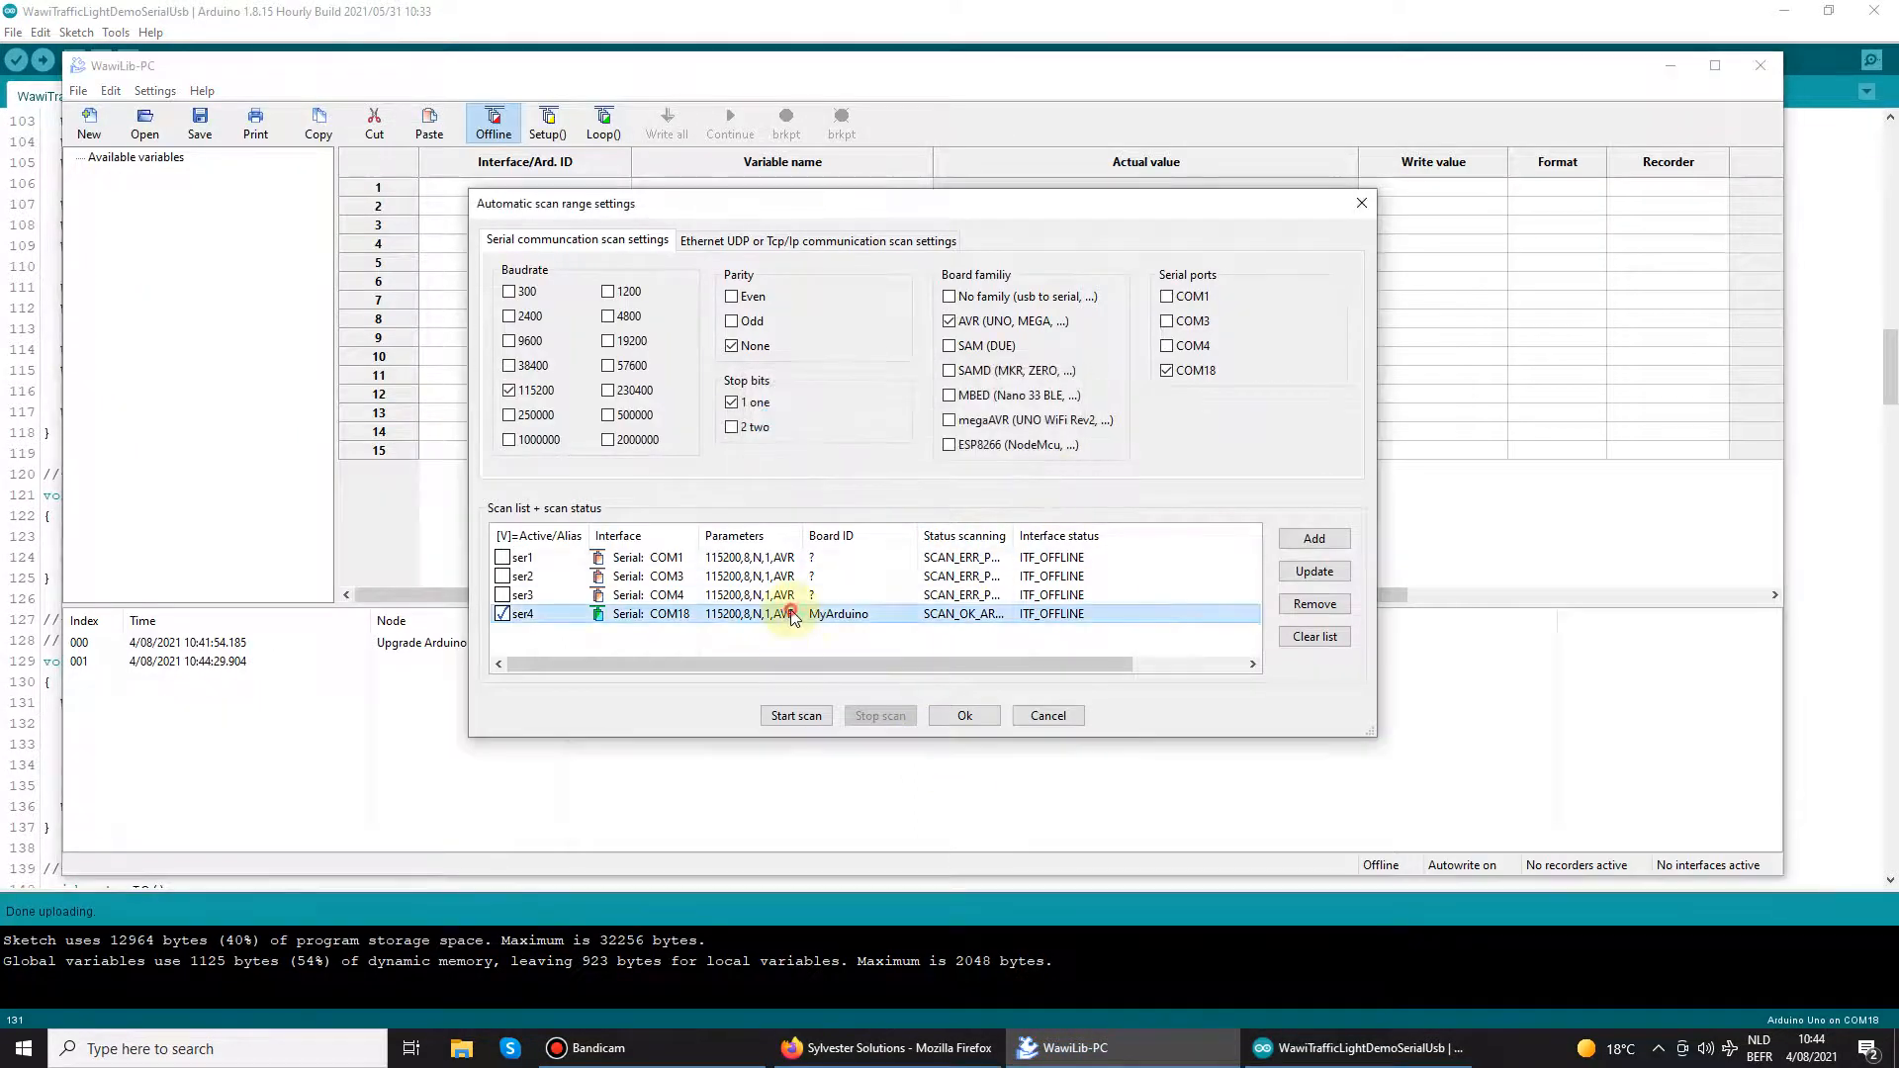
right_click(802, 621)
left_click(866, 709)
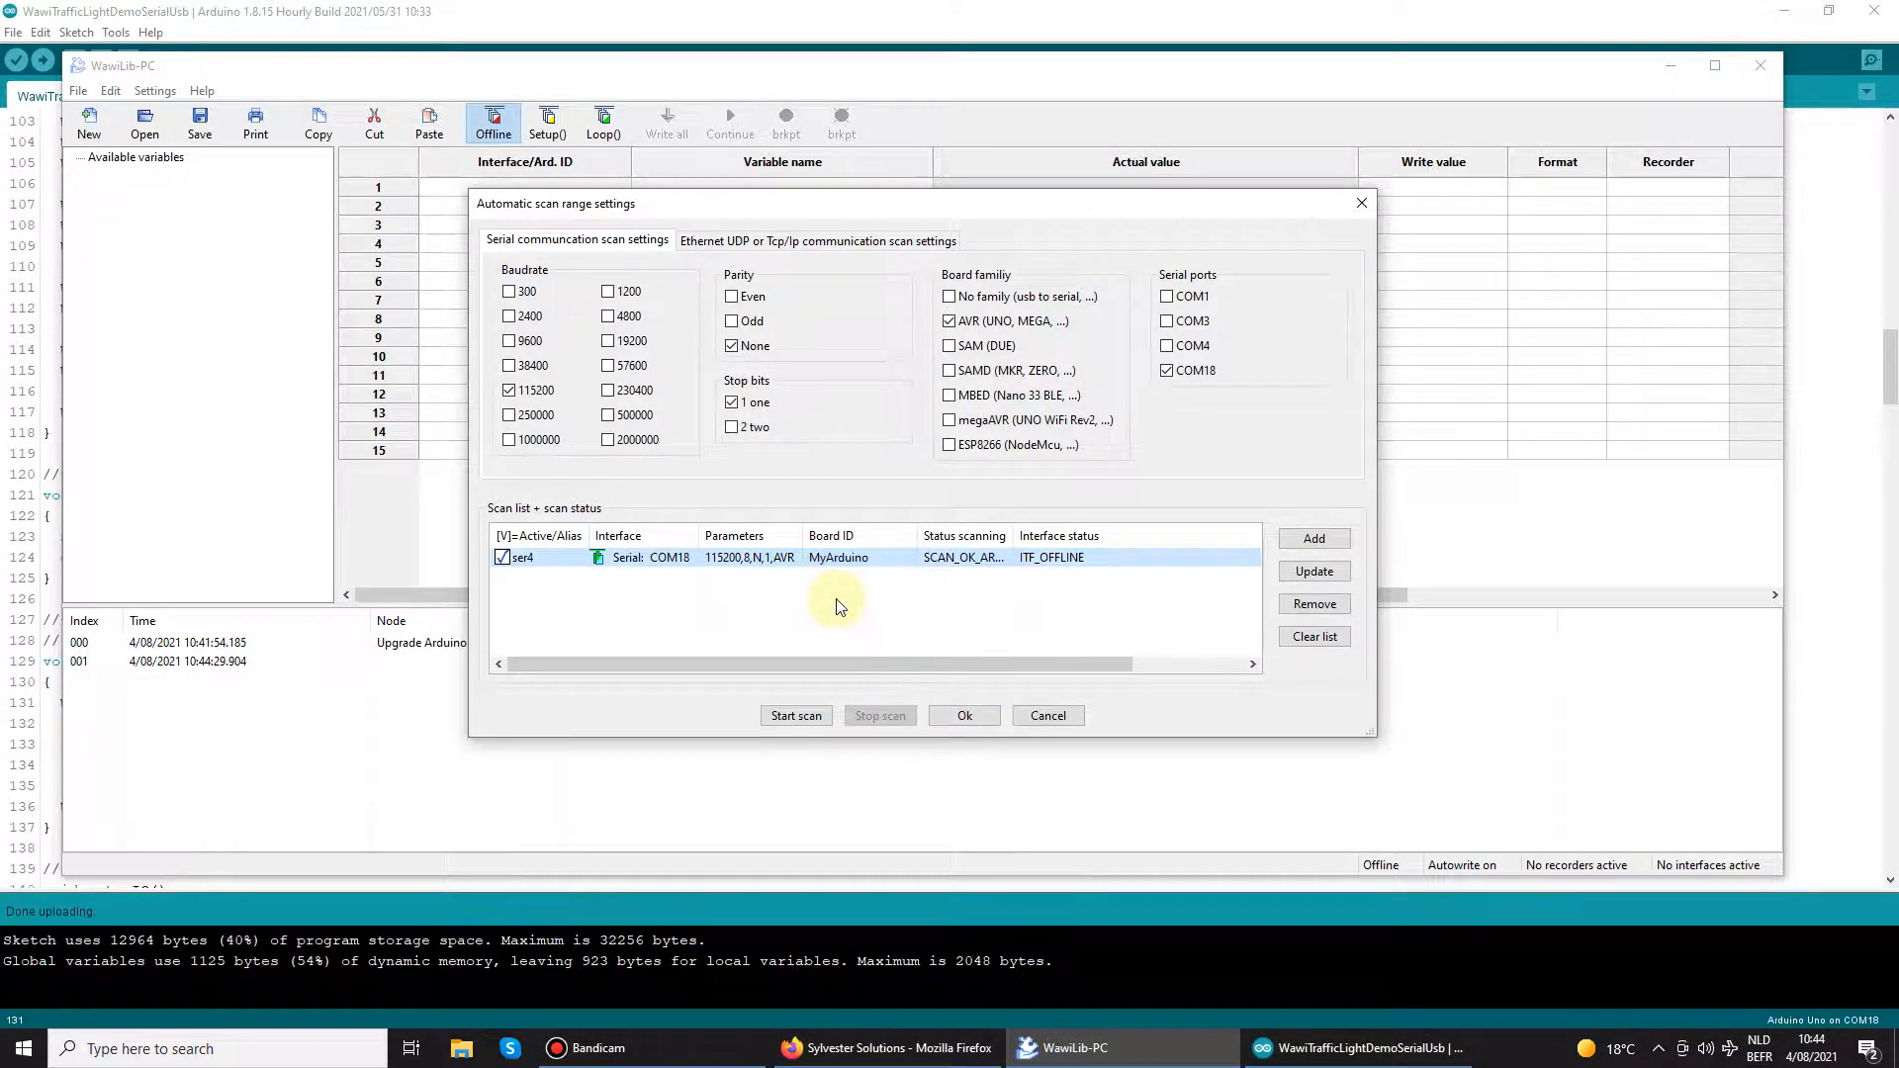
left_click(964, 715)
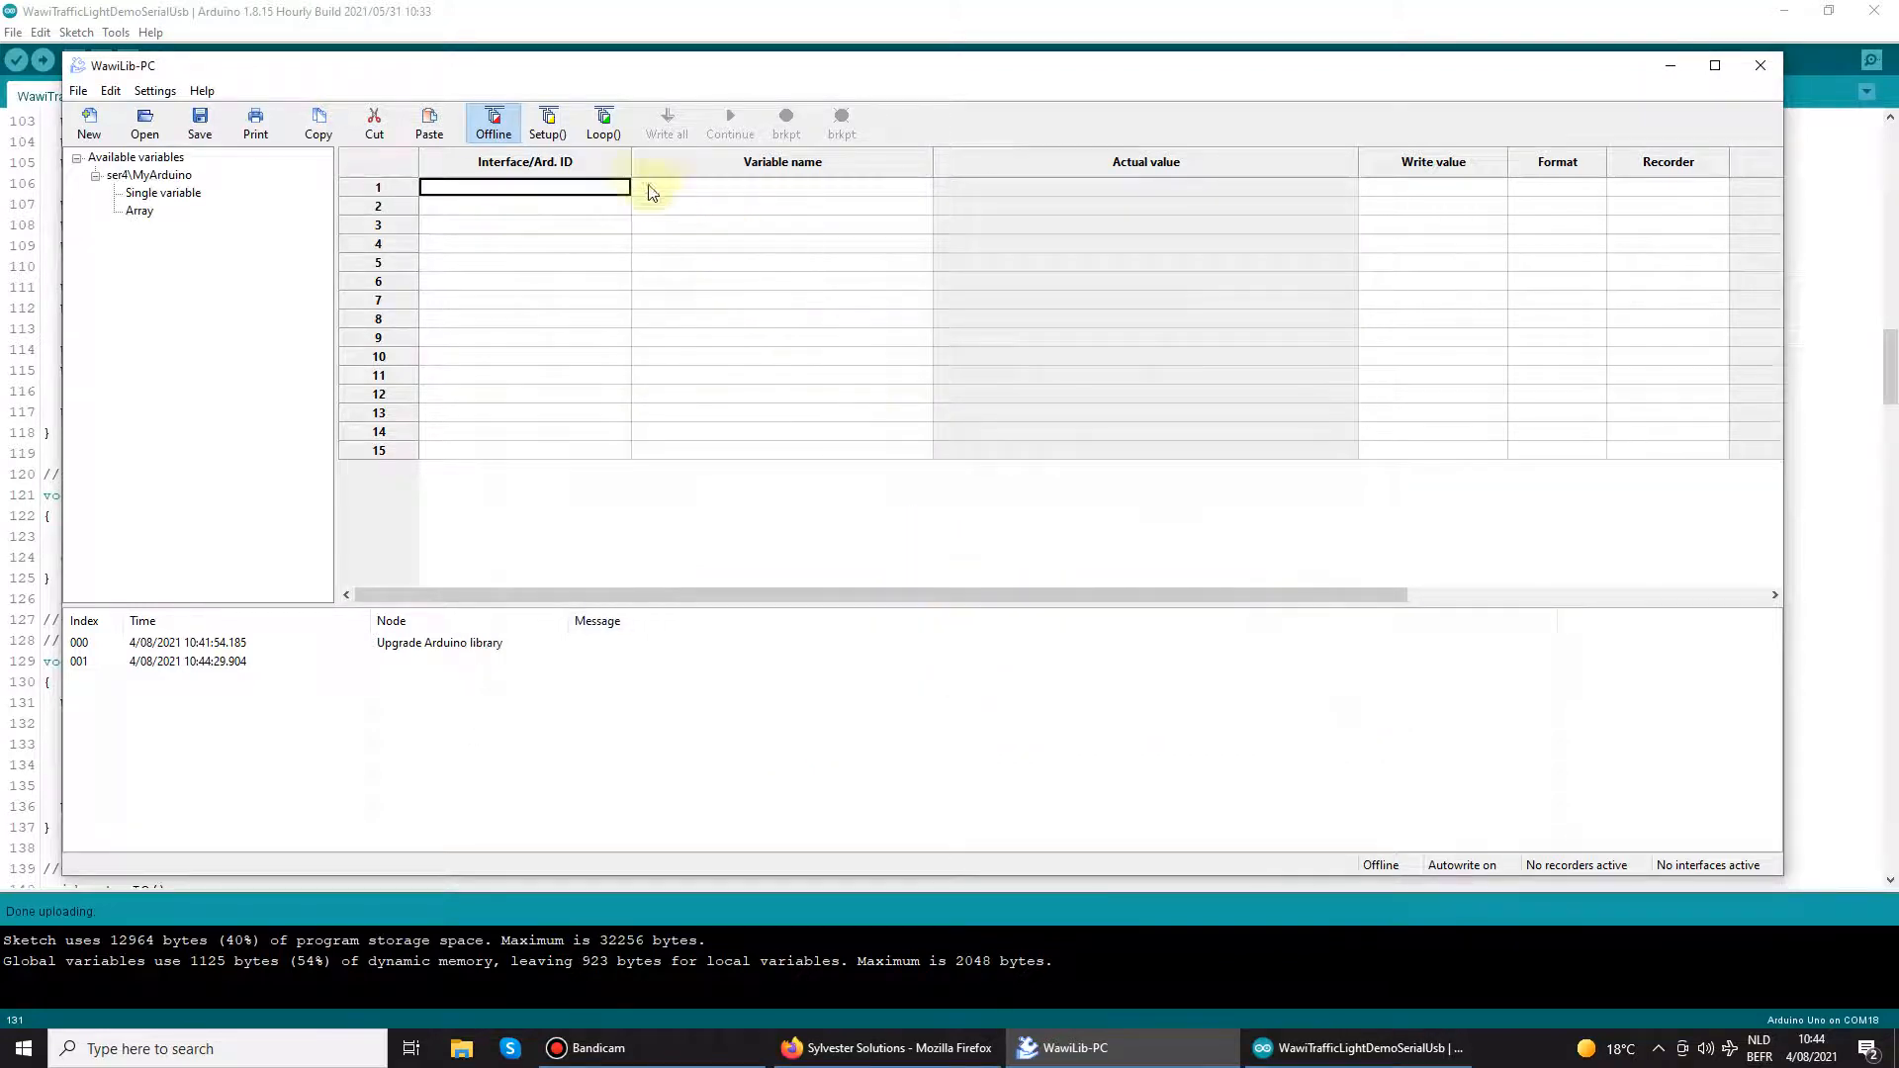
left_click(548, 121)
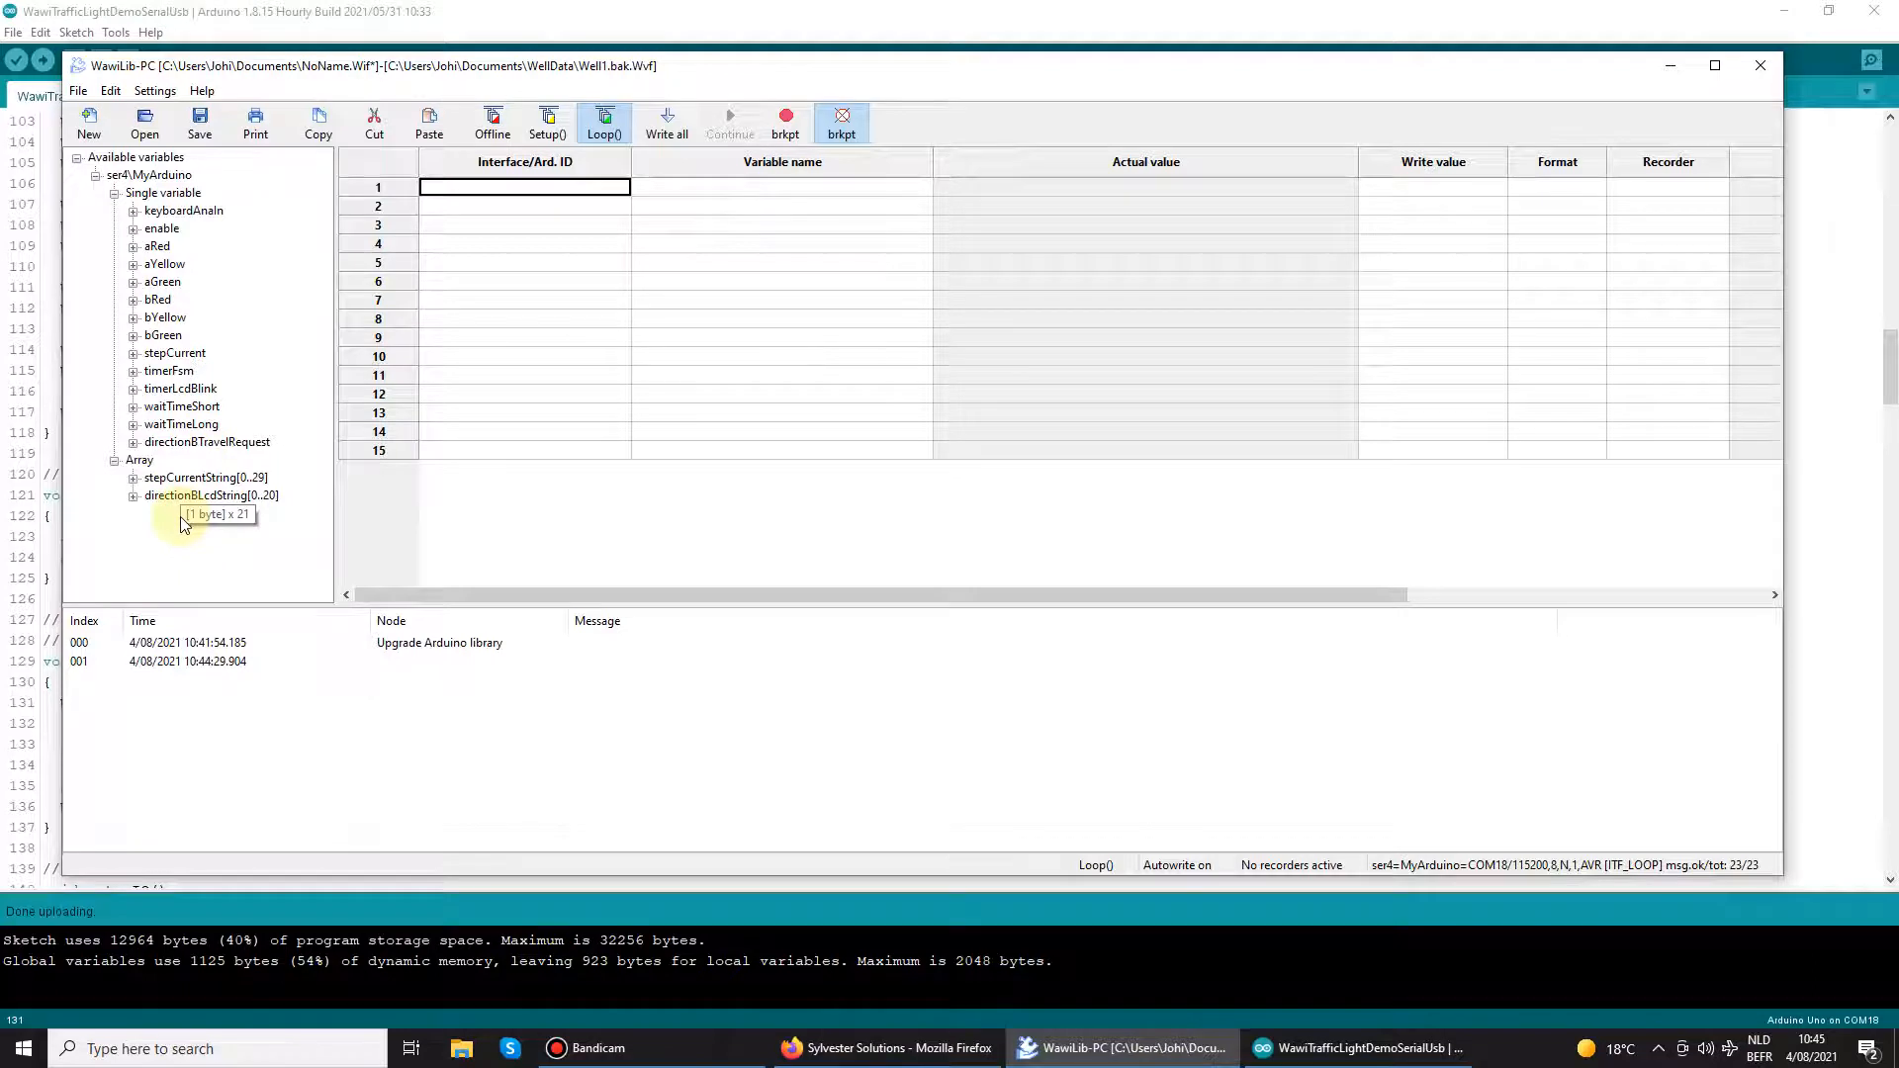
- Add the variables enable through bGreen to rows 1-7 of the watch table
left_click(166, 264)
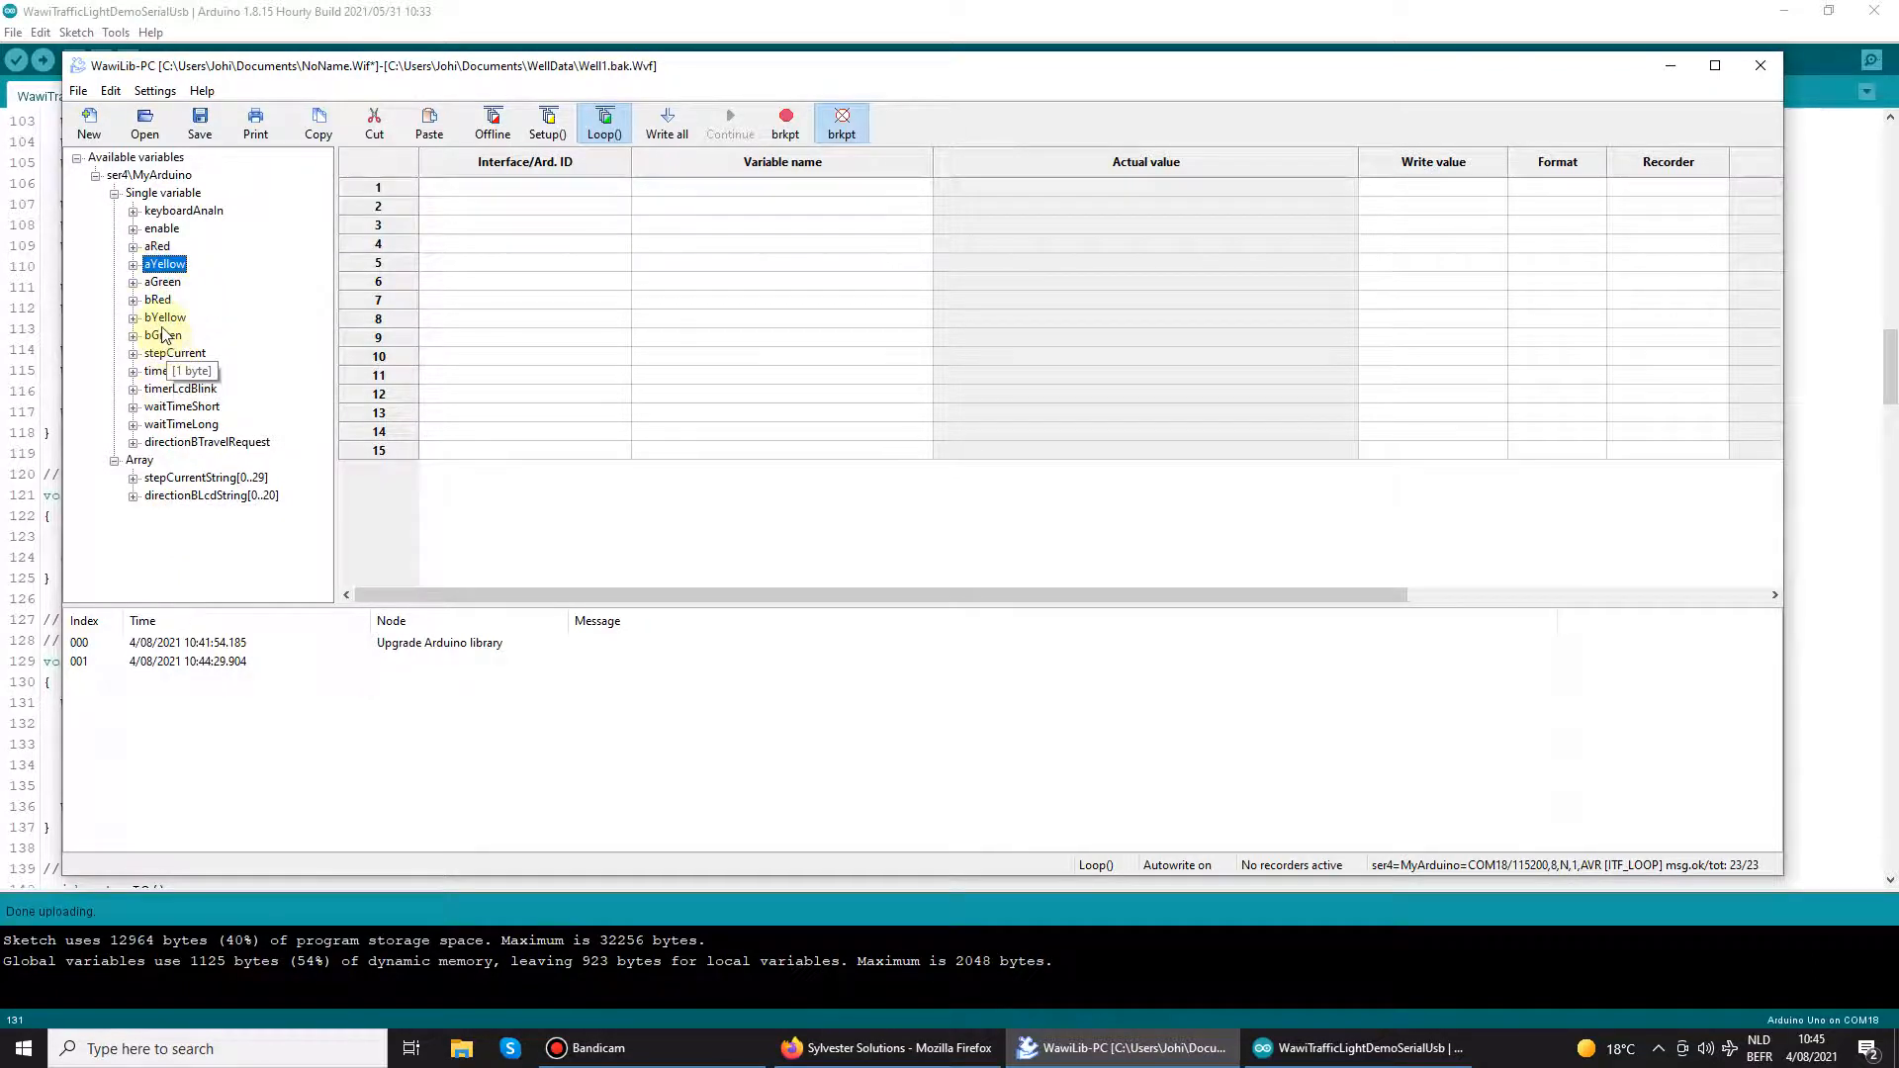
left_click(158, 247)
left_click(160, 229)
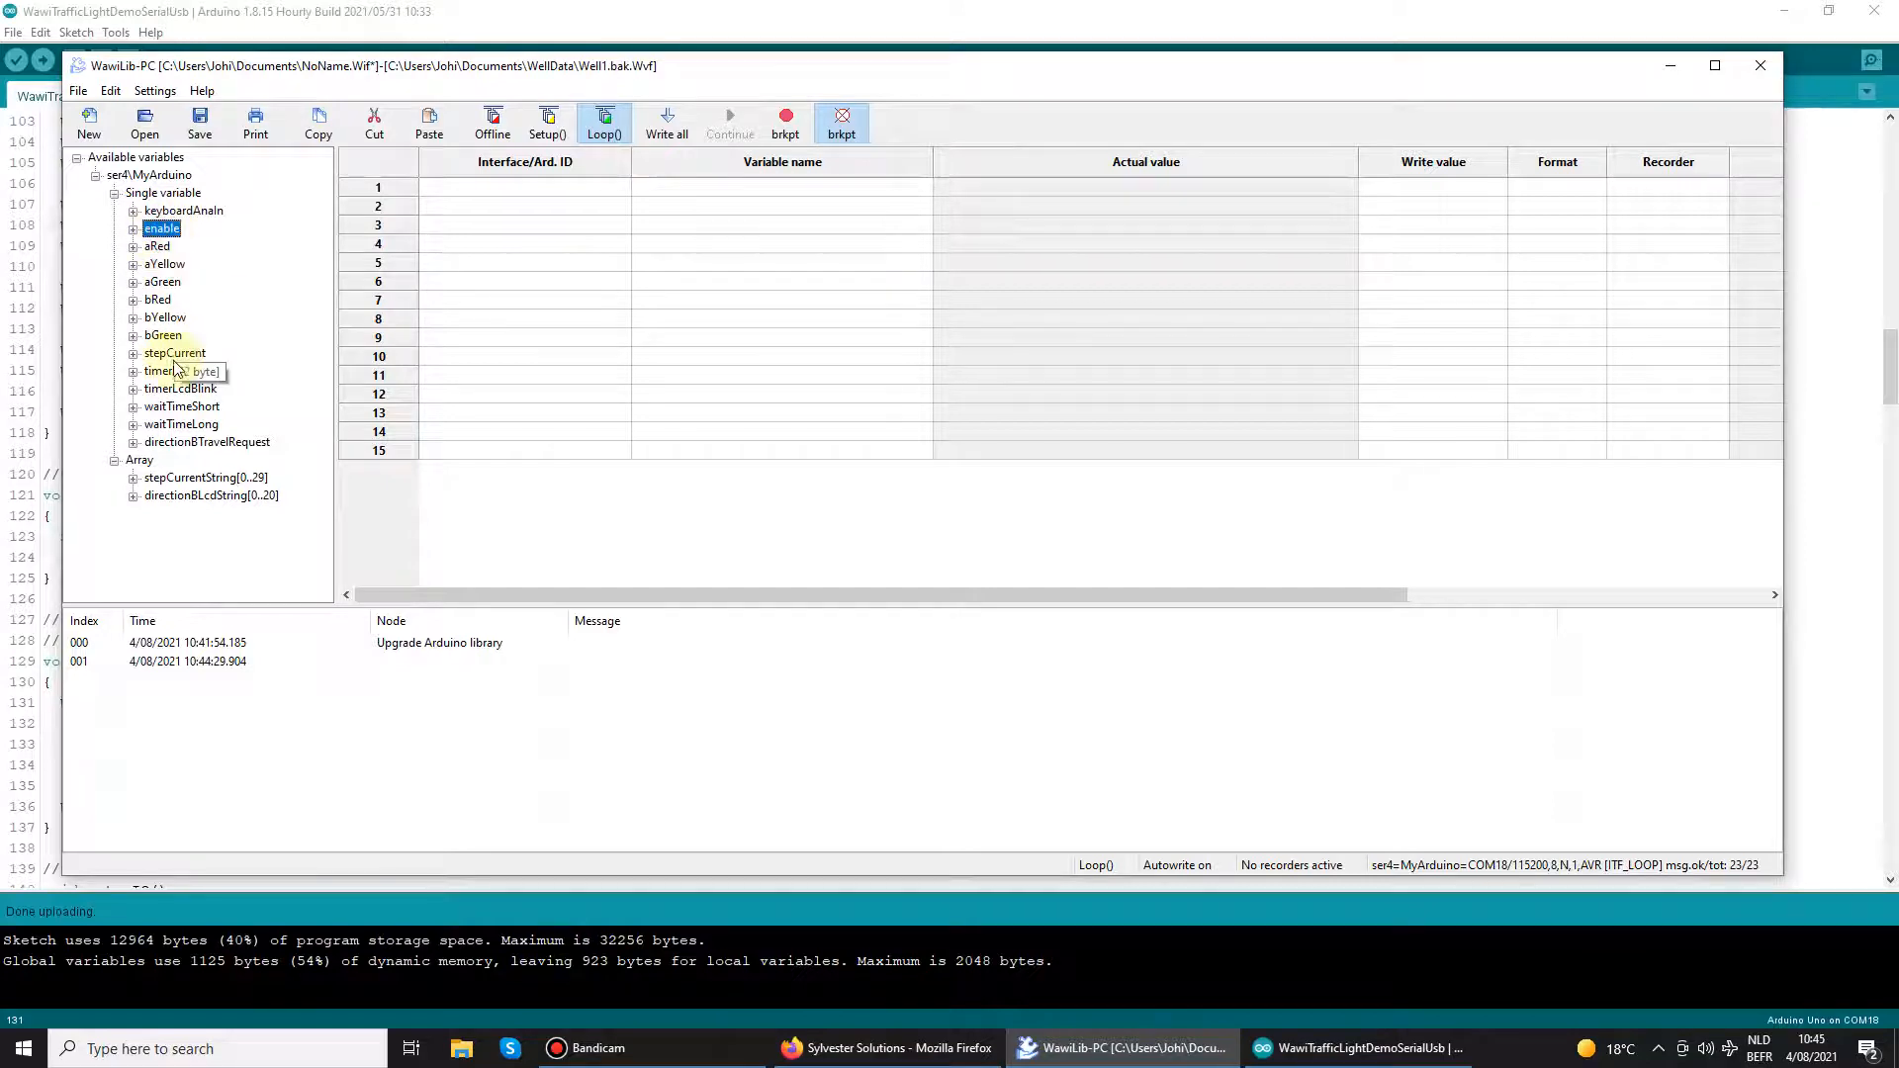
left_click(163, 335, "shift")
left_click_drag(167, 250, 648, 198)
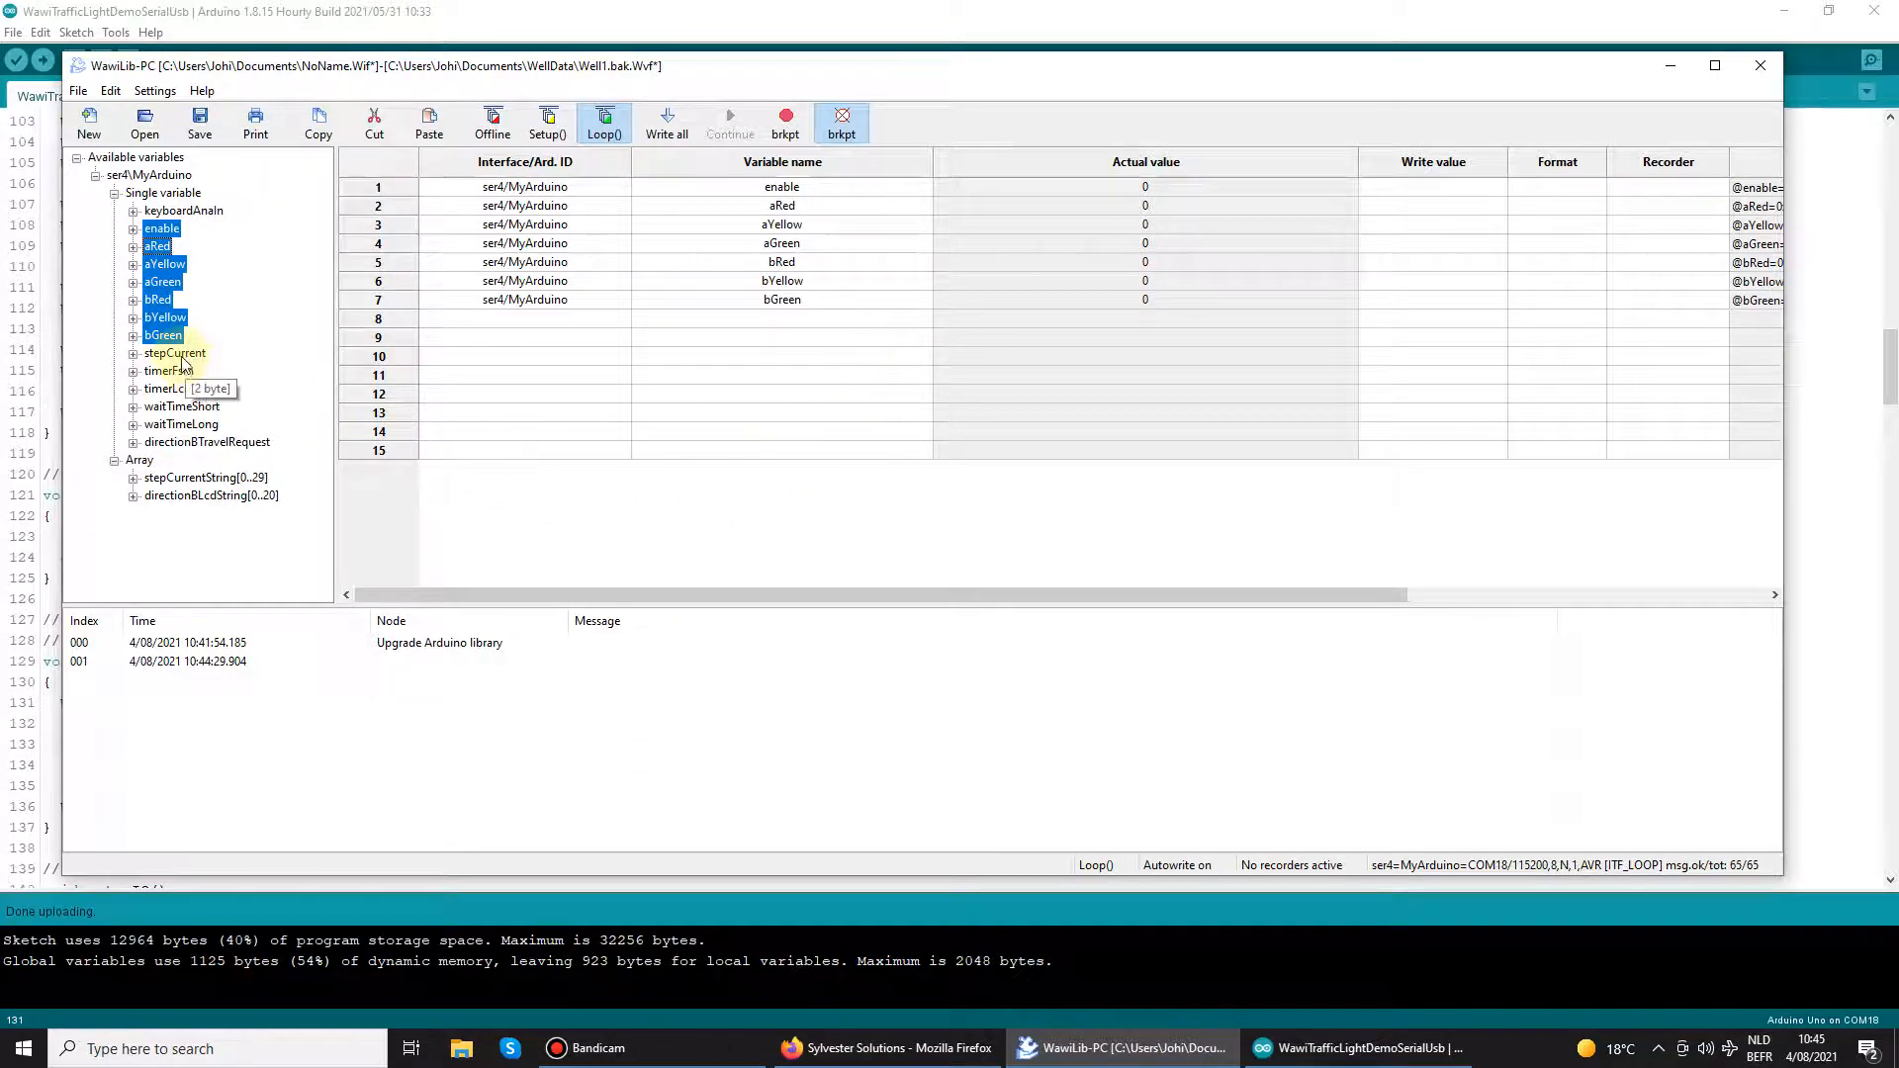
- Add stepCurrent to row 10 and start a new write value for enable
left_click_drag(174, 354, 757, 356)
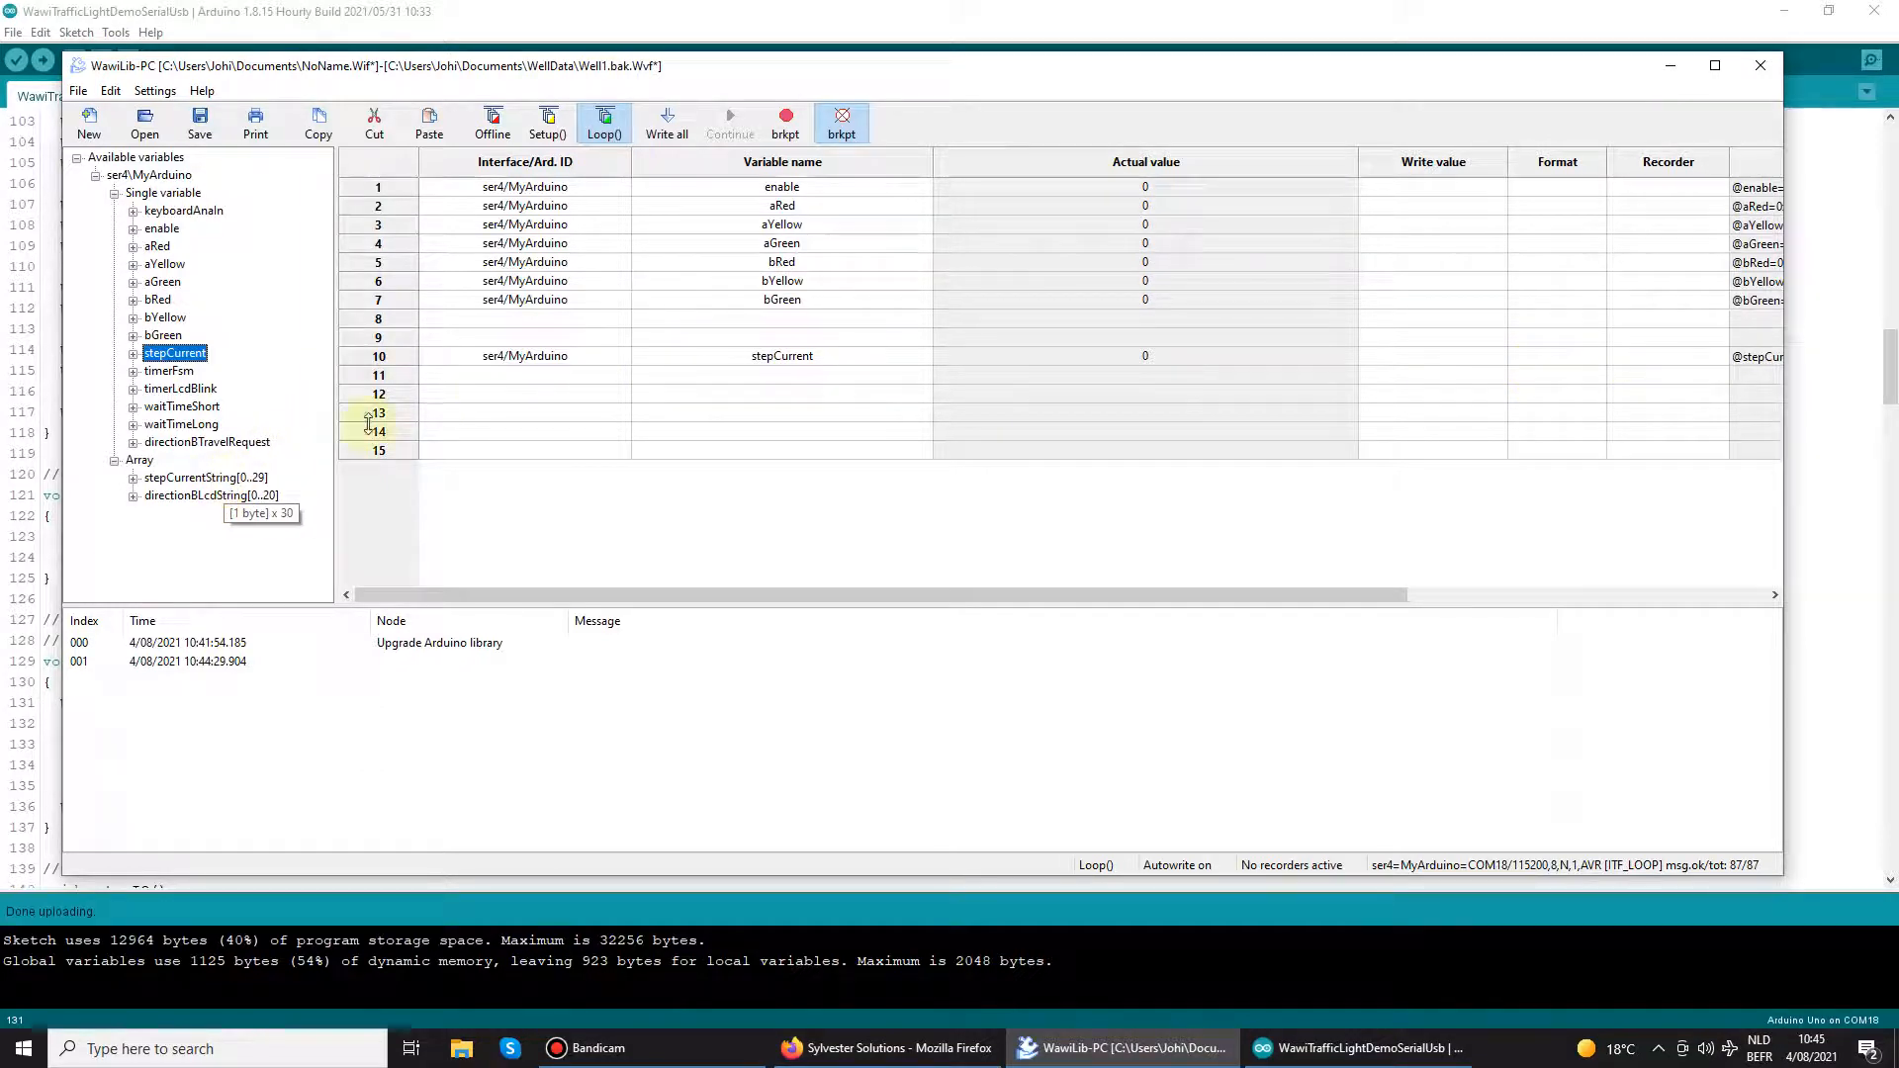
left_click(1434, 187)
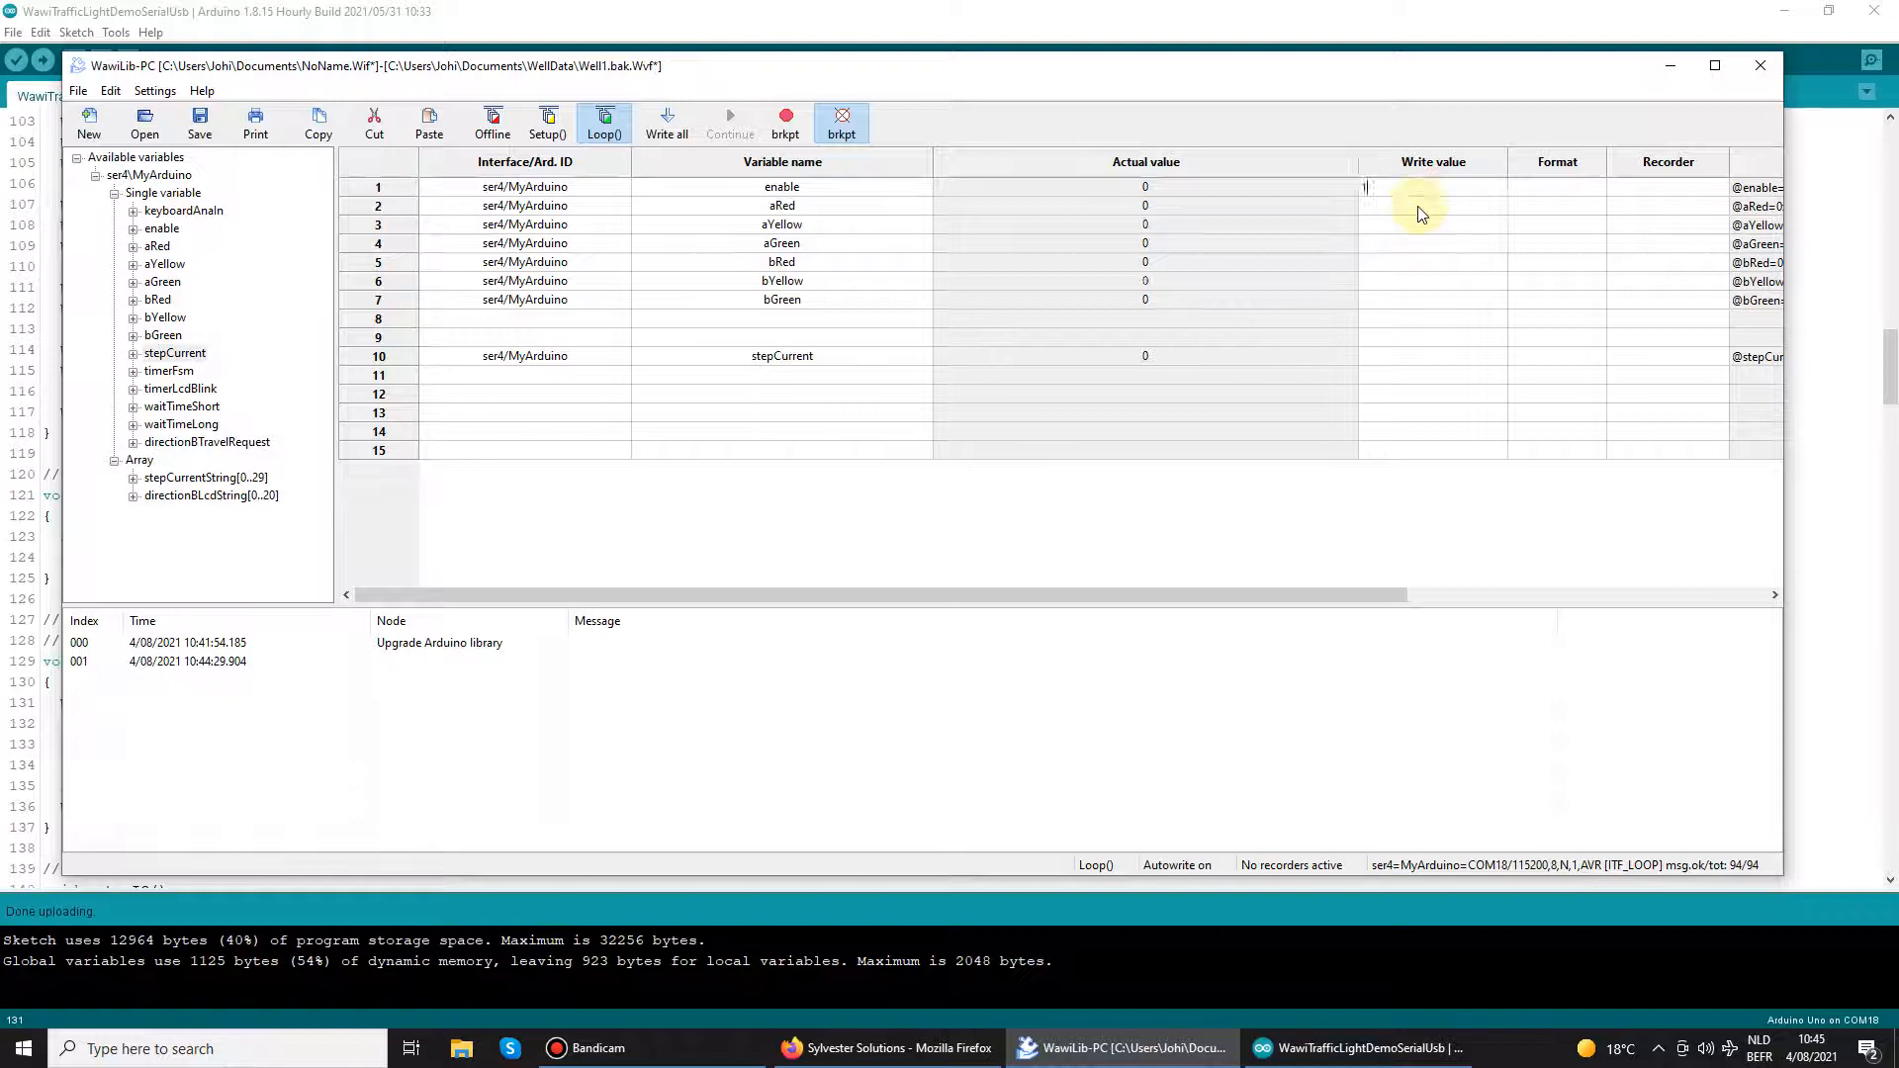
type("1")
- Write enable as 1 to start the lights, then add directionBLcdString to row 11
key("Return")
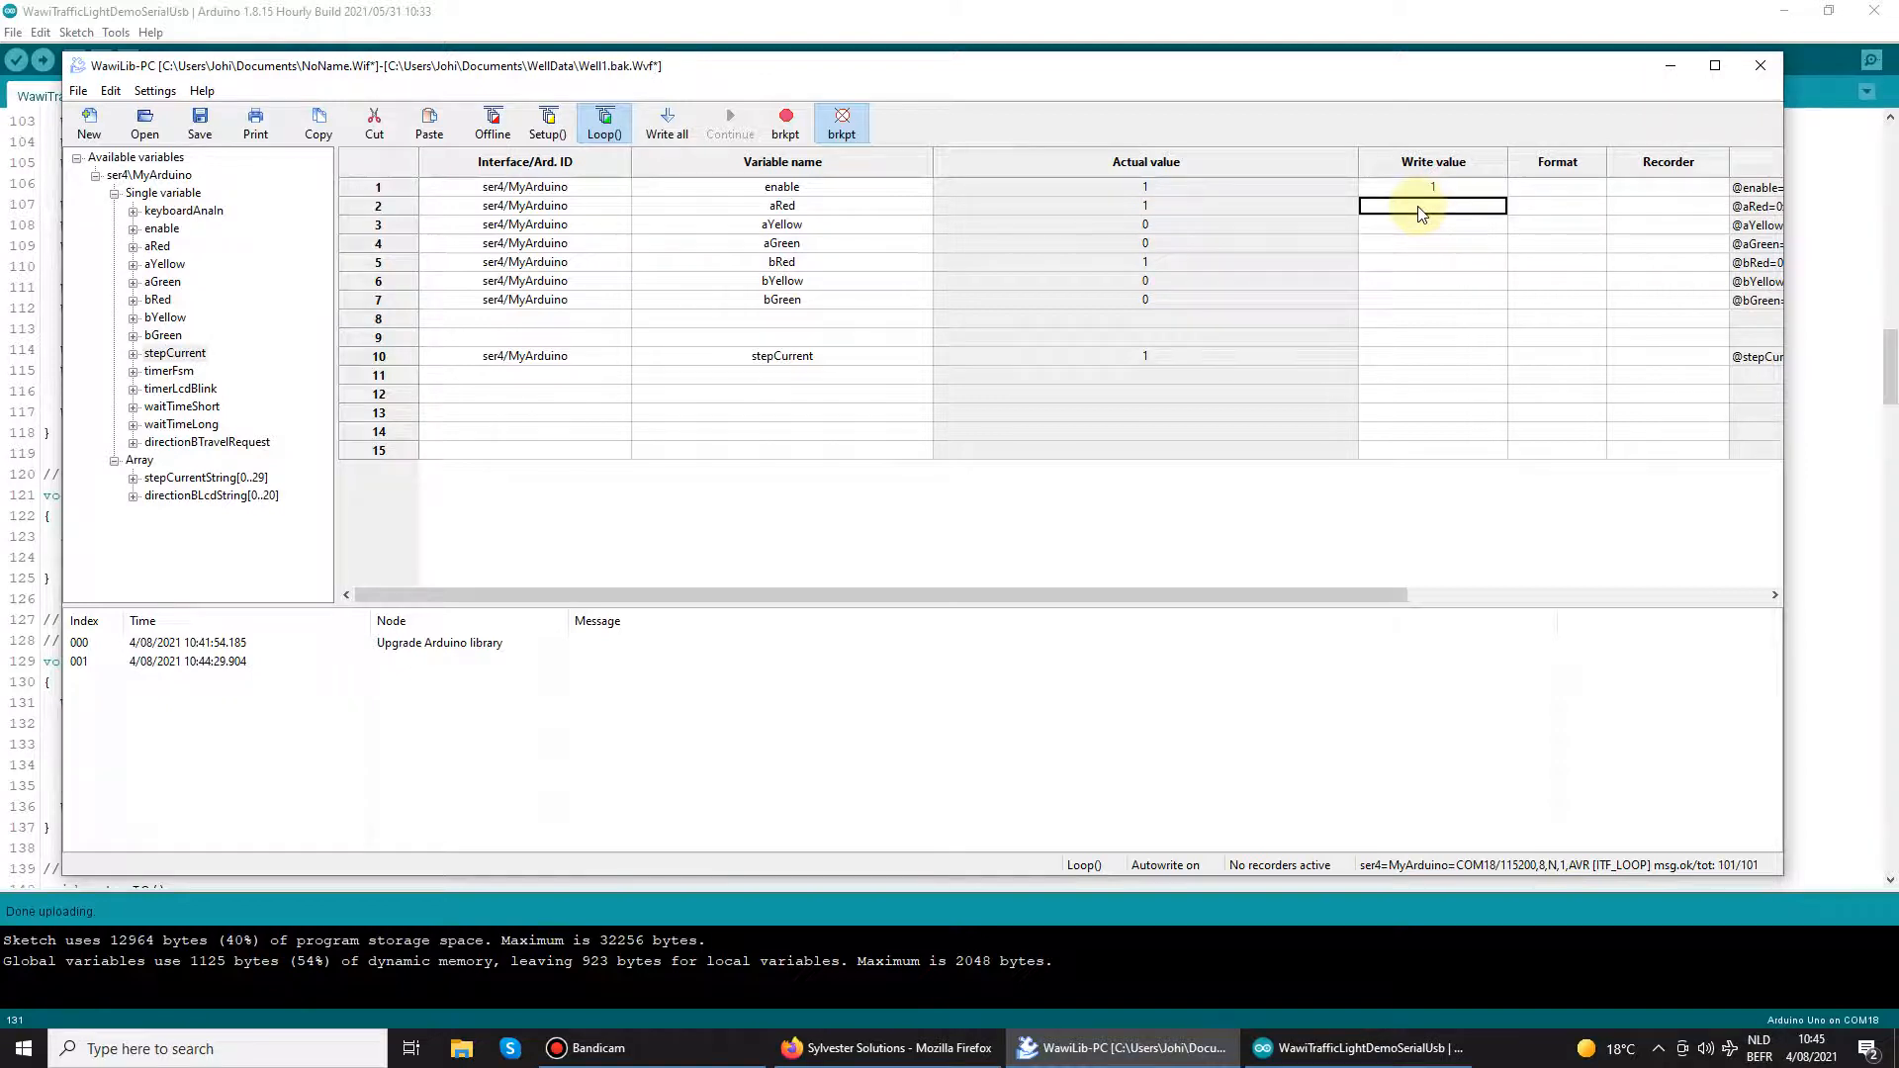
key("Up")
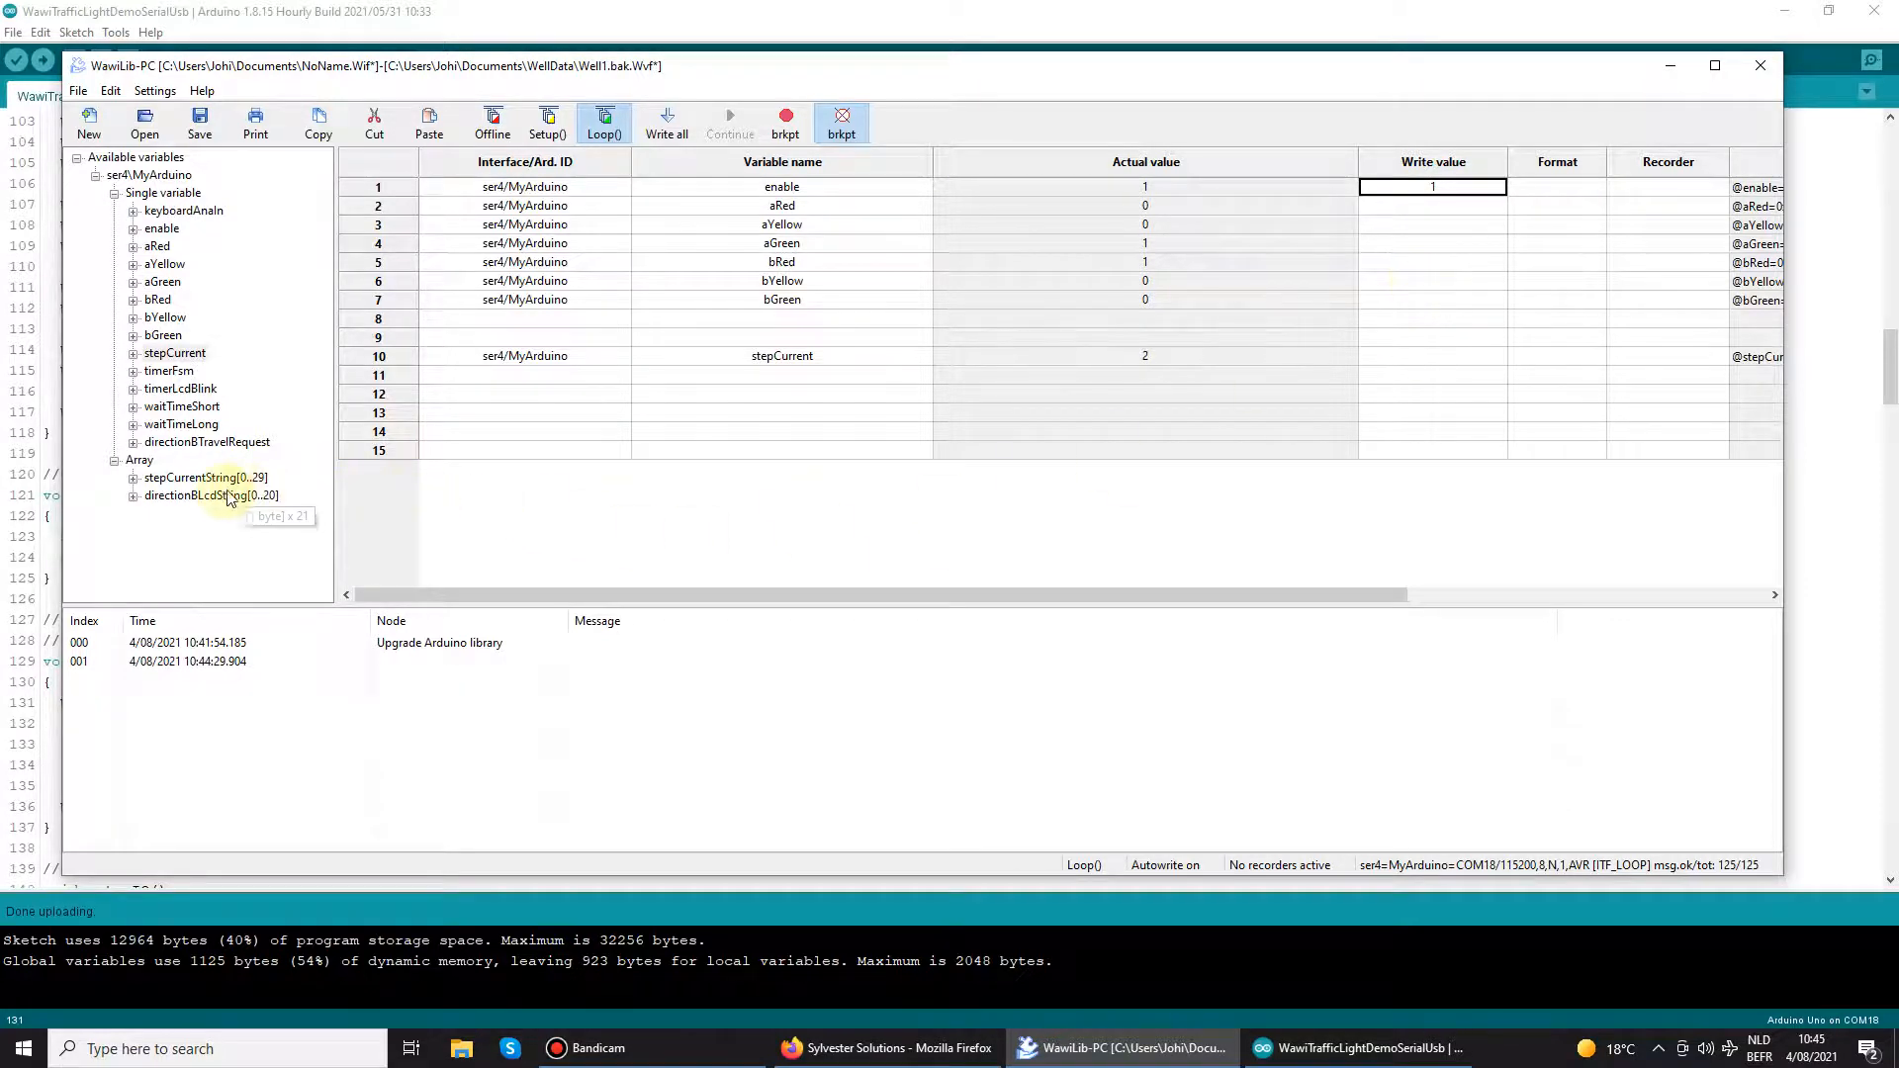
left_click_drag(211, 496, 757, 383)
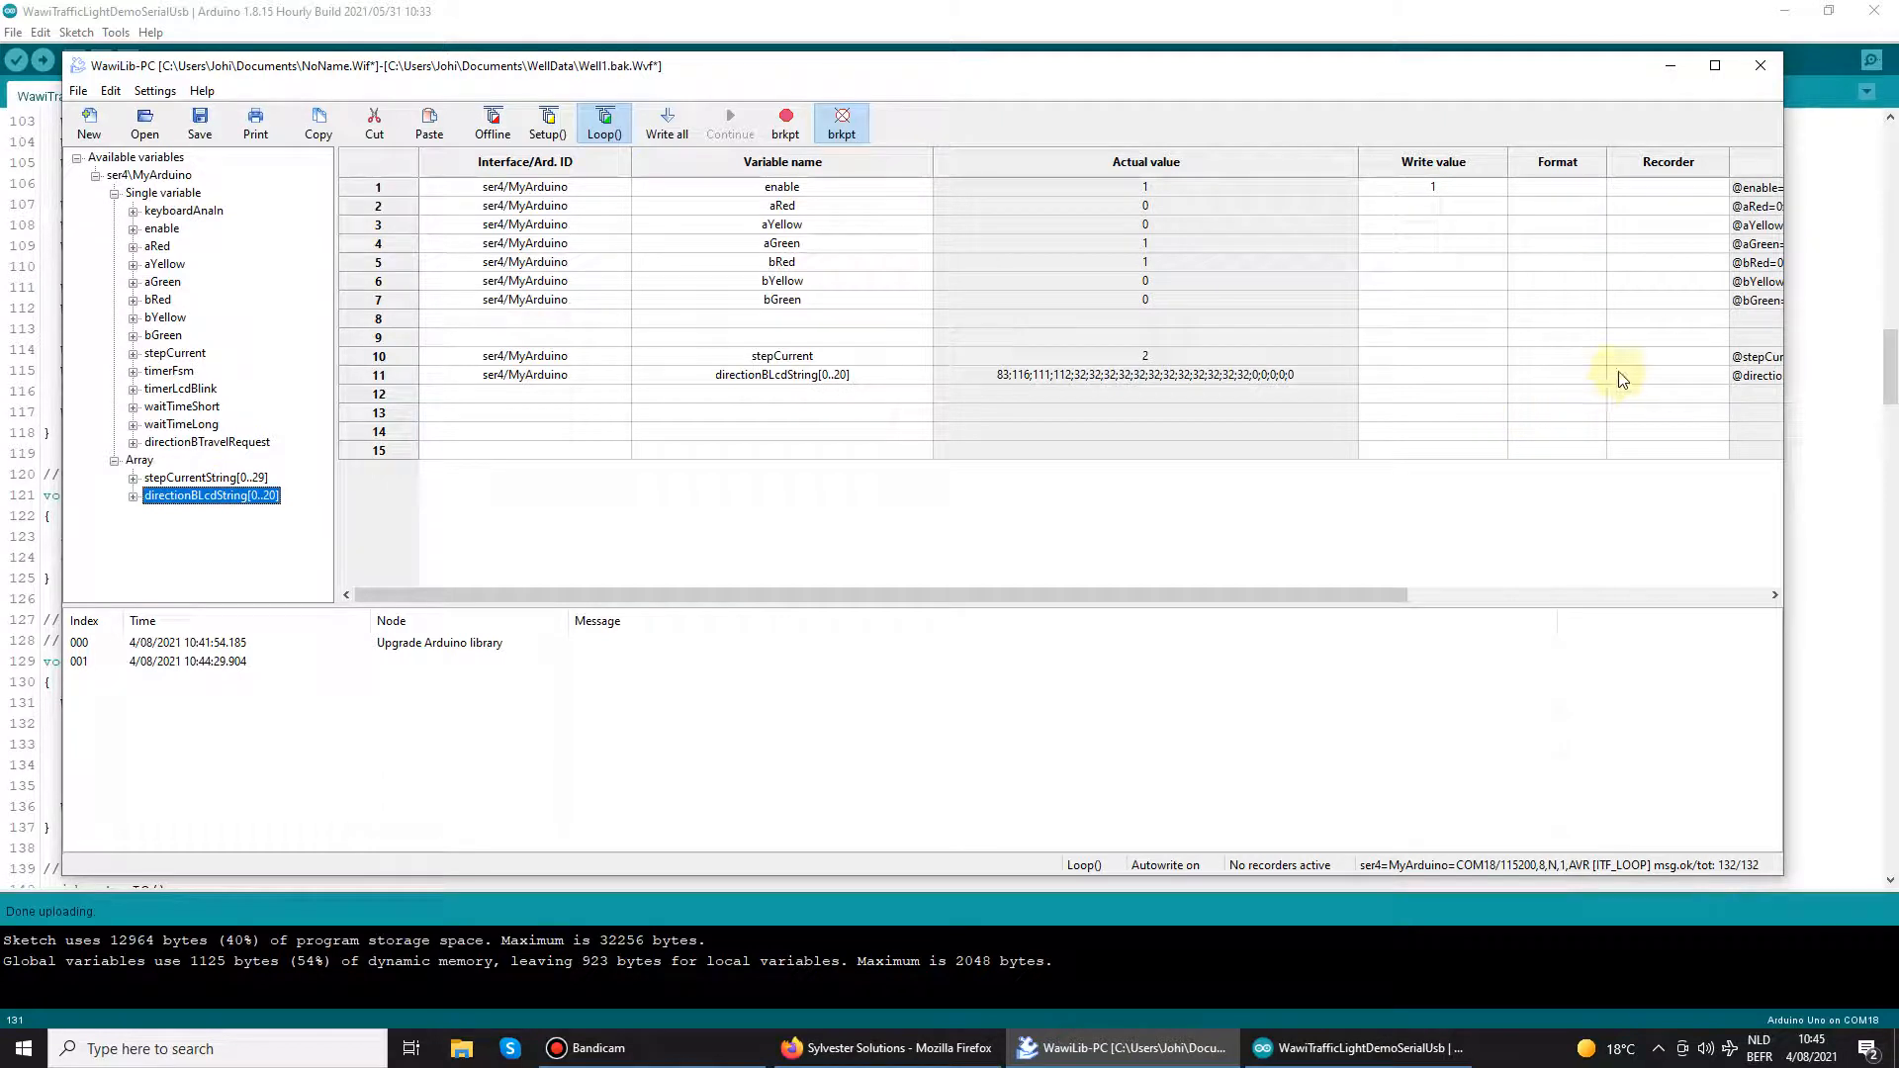
- Display directionBLcdString in row 11 as STRING text
left_click(1559, 375)
right_click(1567, 381)
mouse_move(1641, 417)
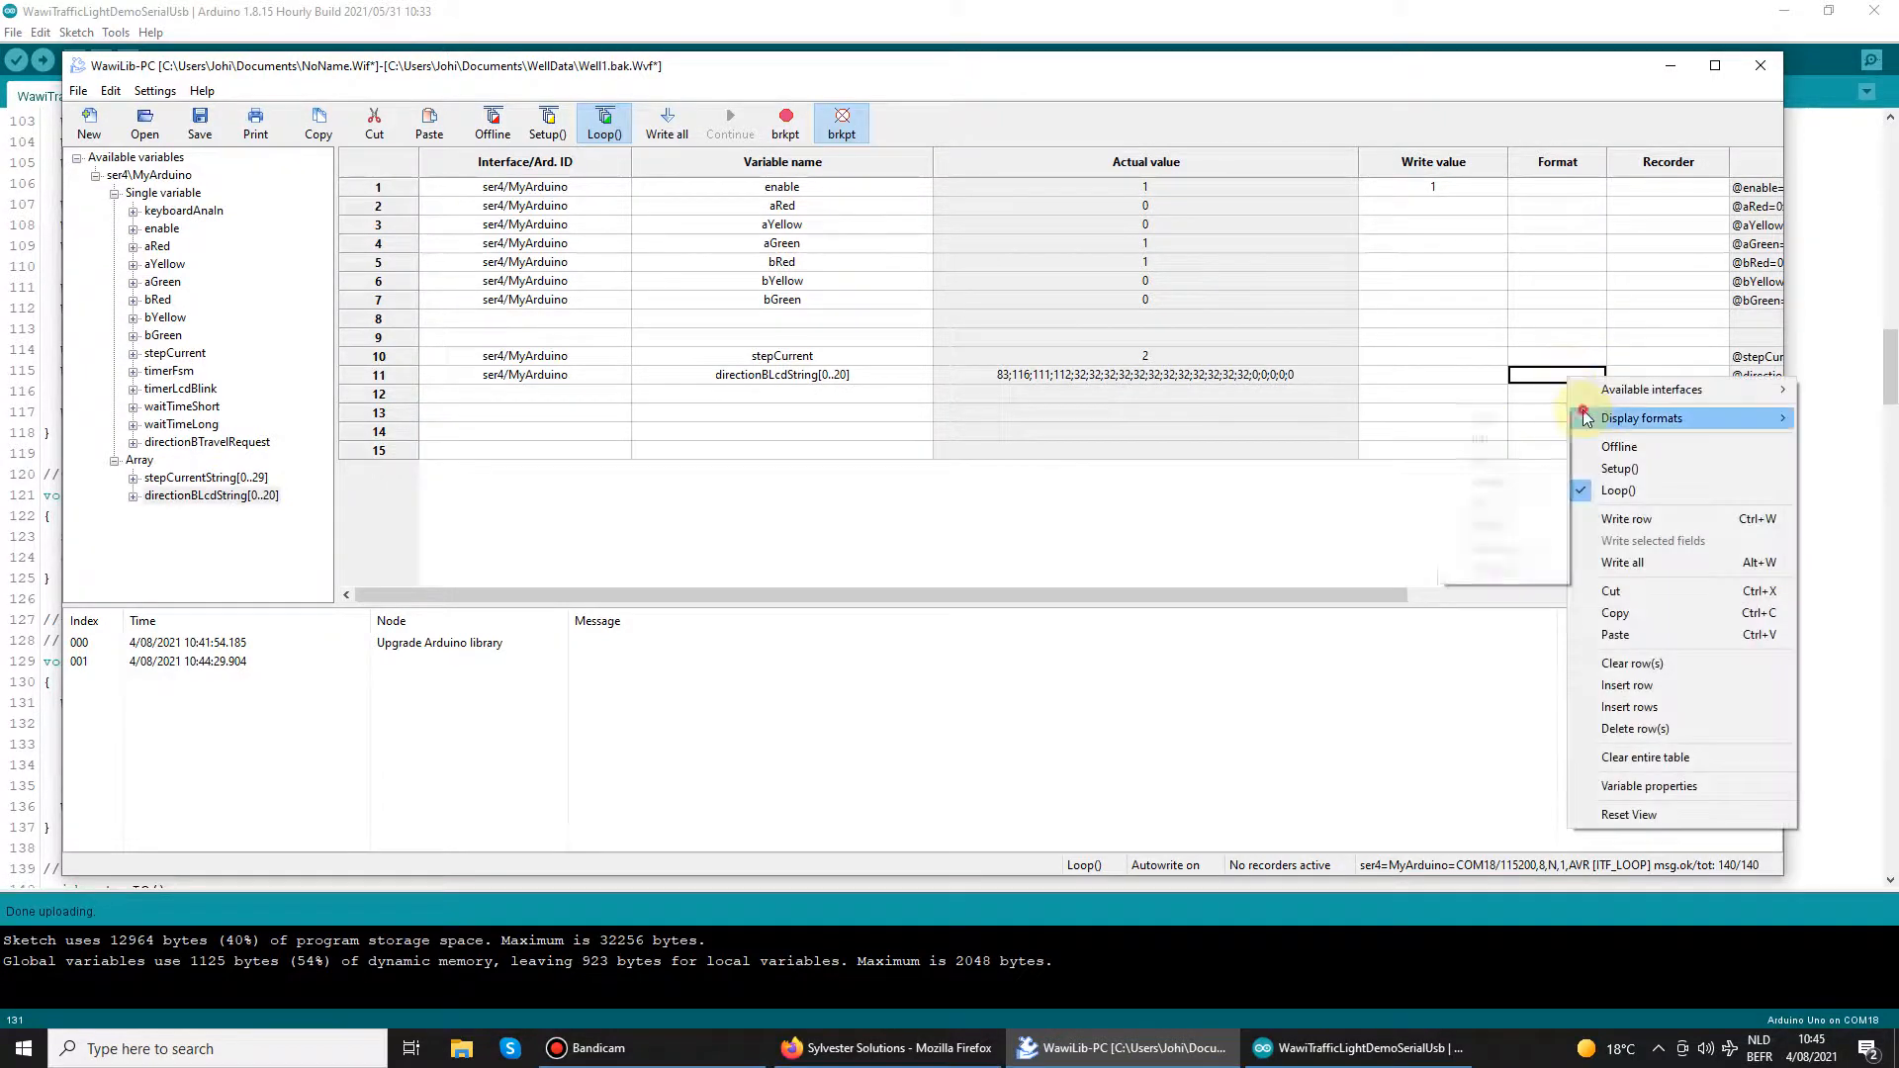
left_click(1498, 572)
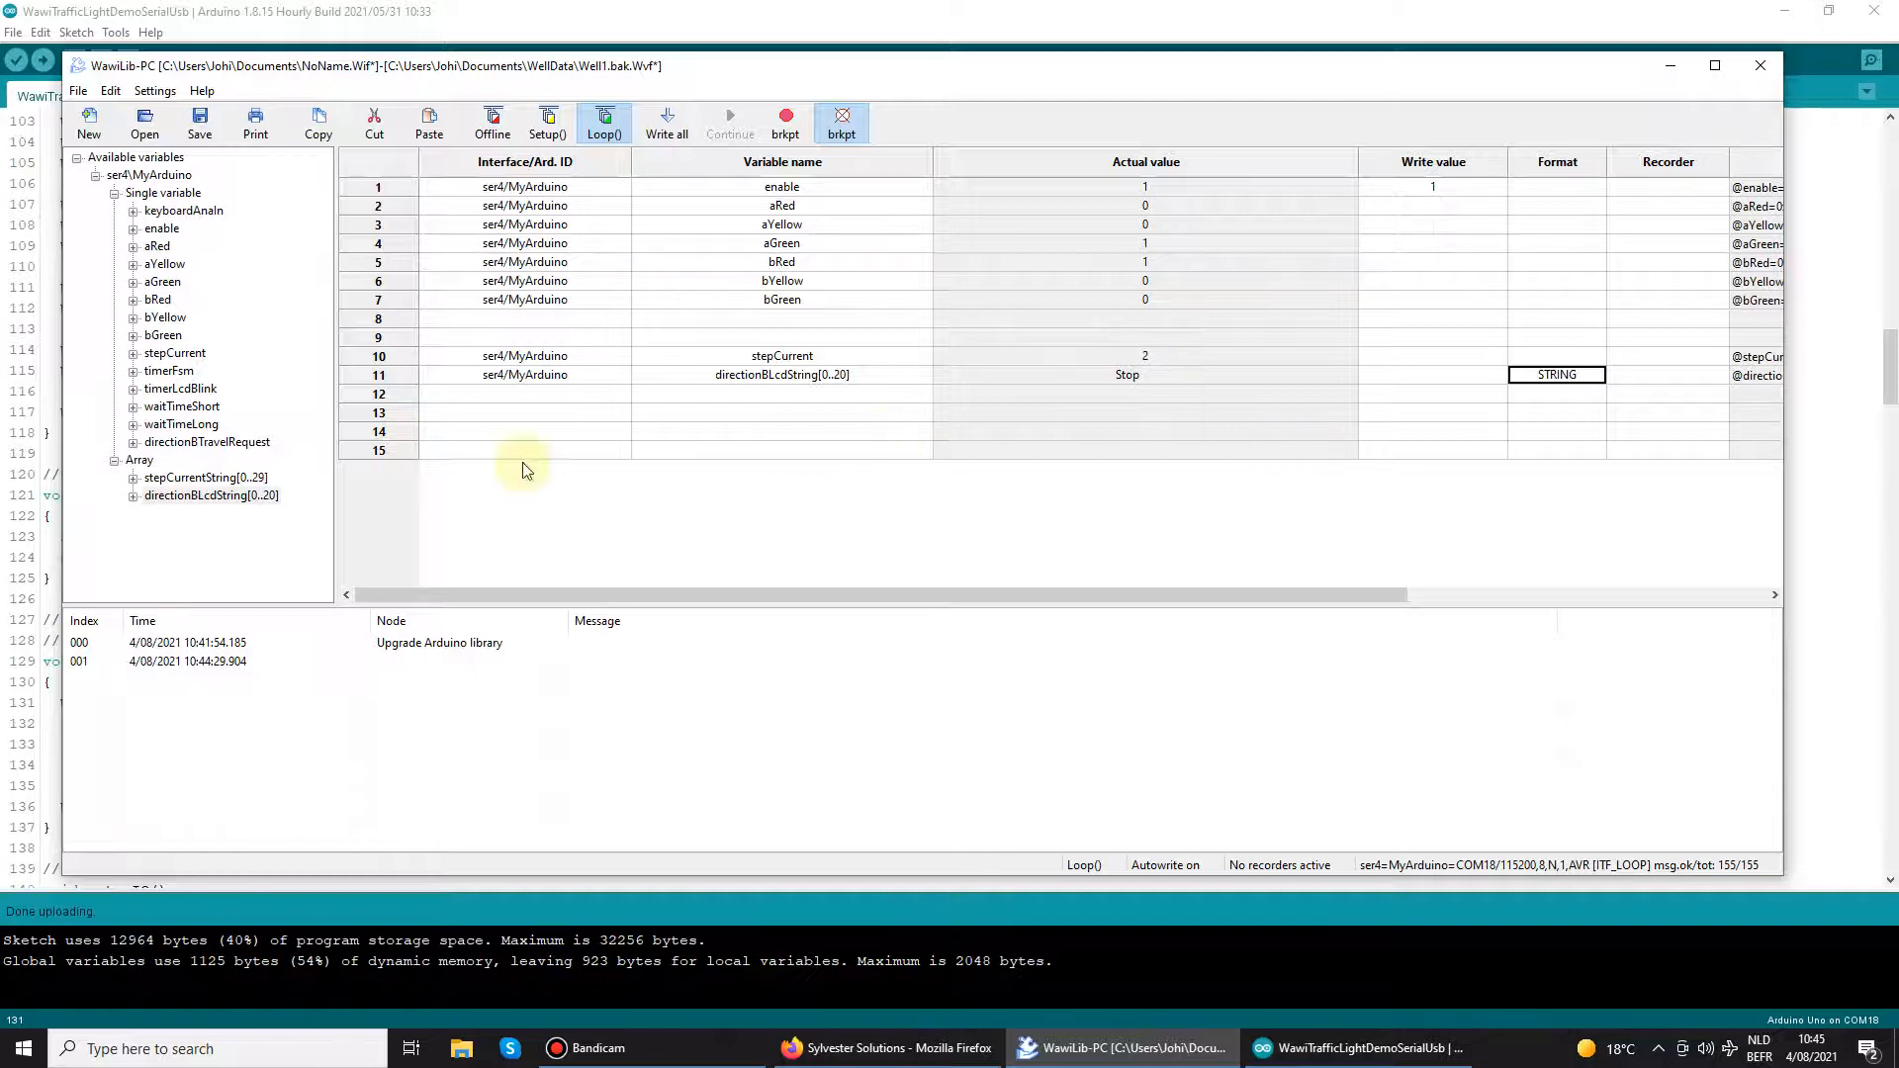
- Add stepCurrentString as STRING text in row 12 and timerFsm in row 13
left_click_drag(205, 477, 853, 401)
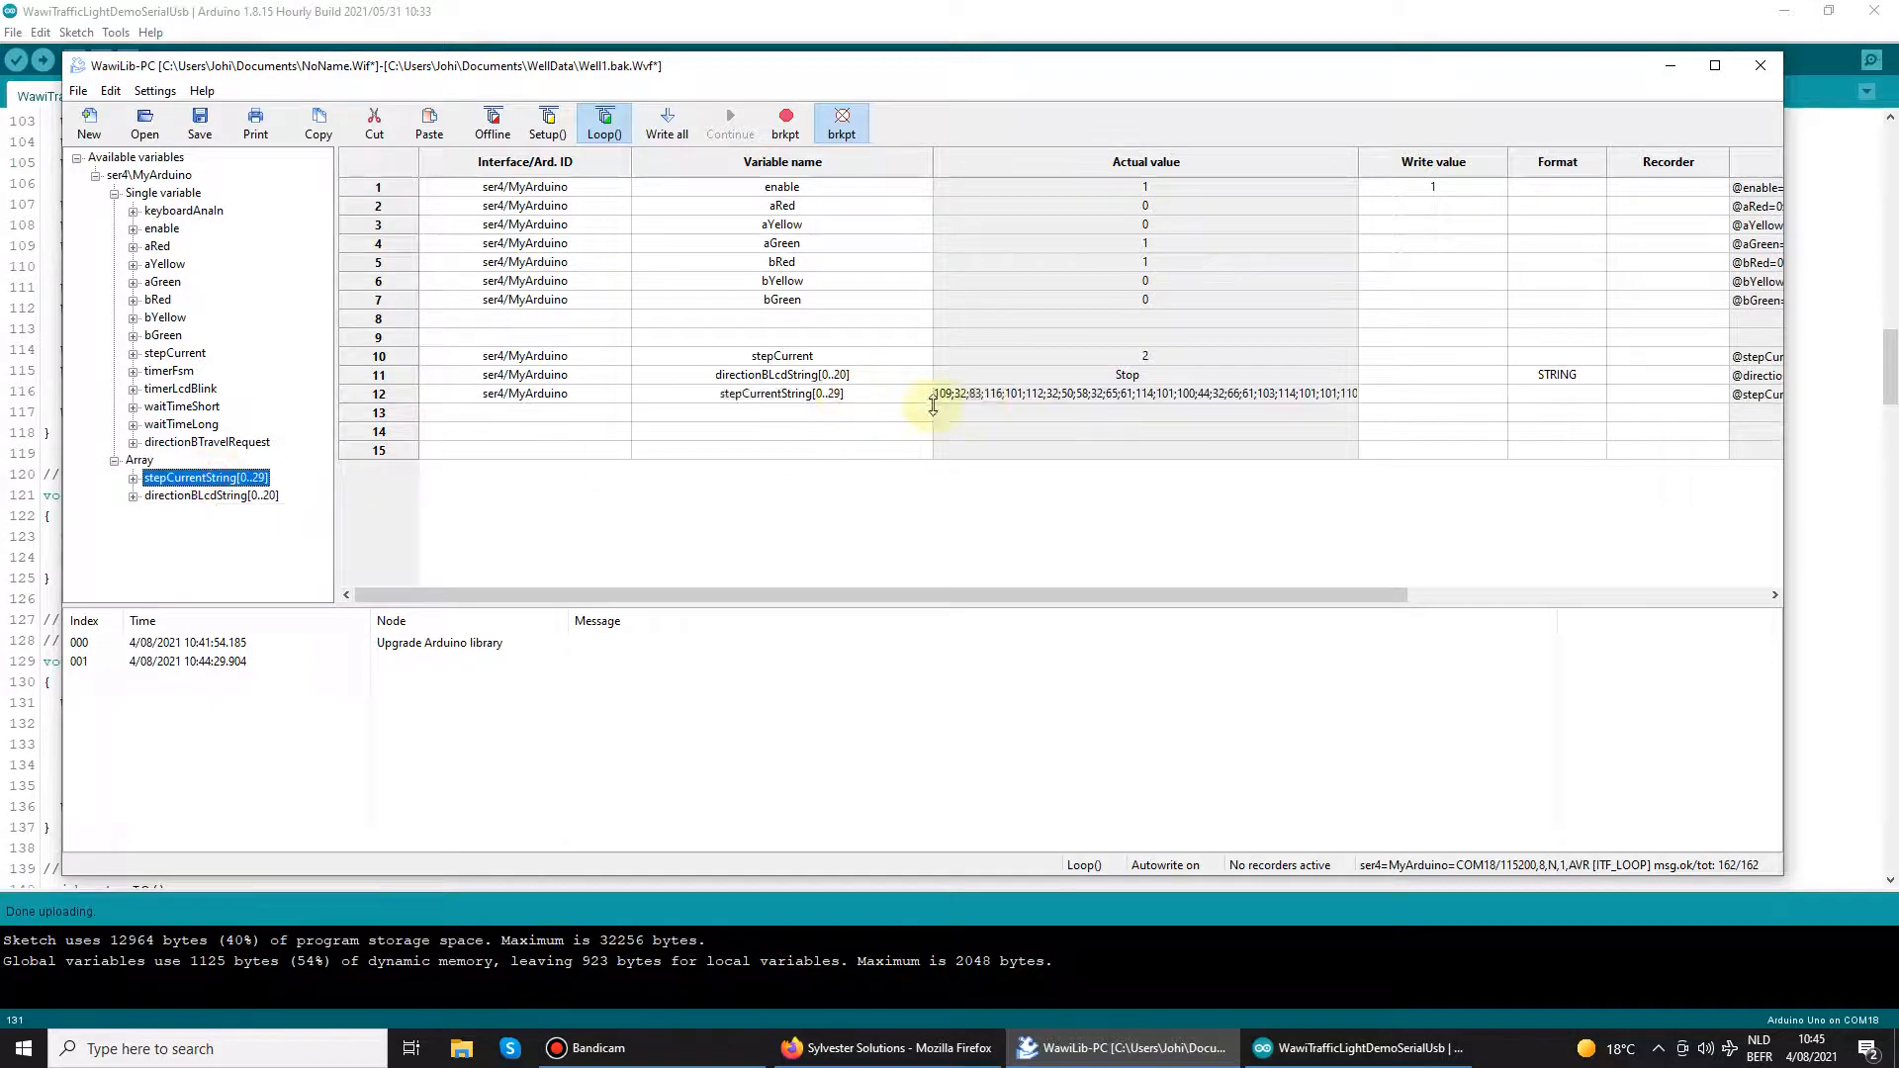
right_click(1567, 397)
mouse_move(1630, 432)
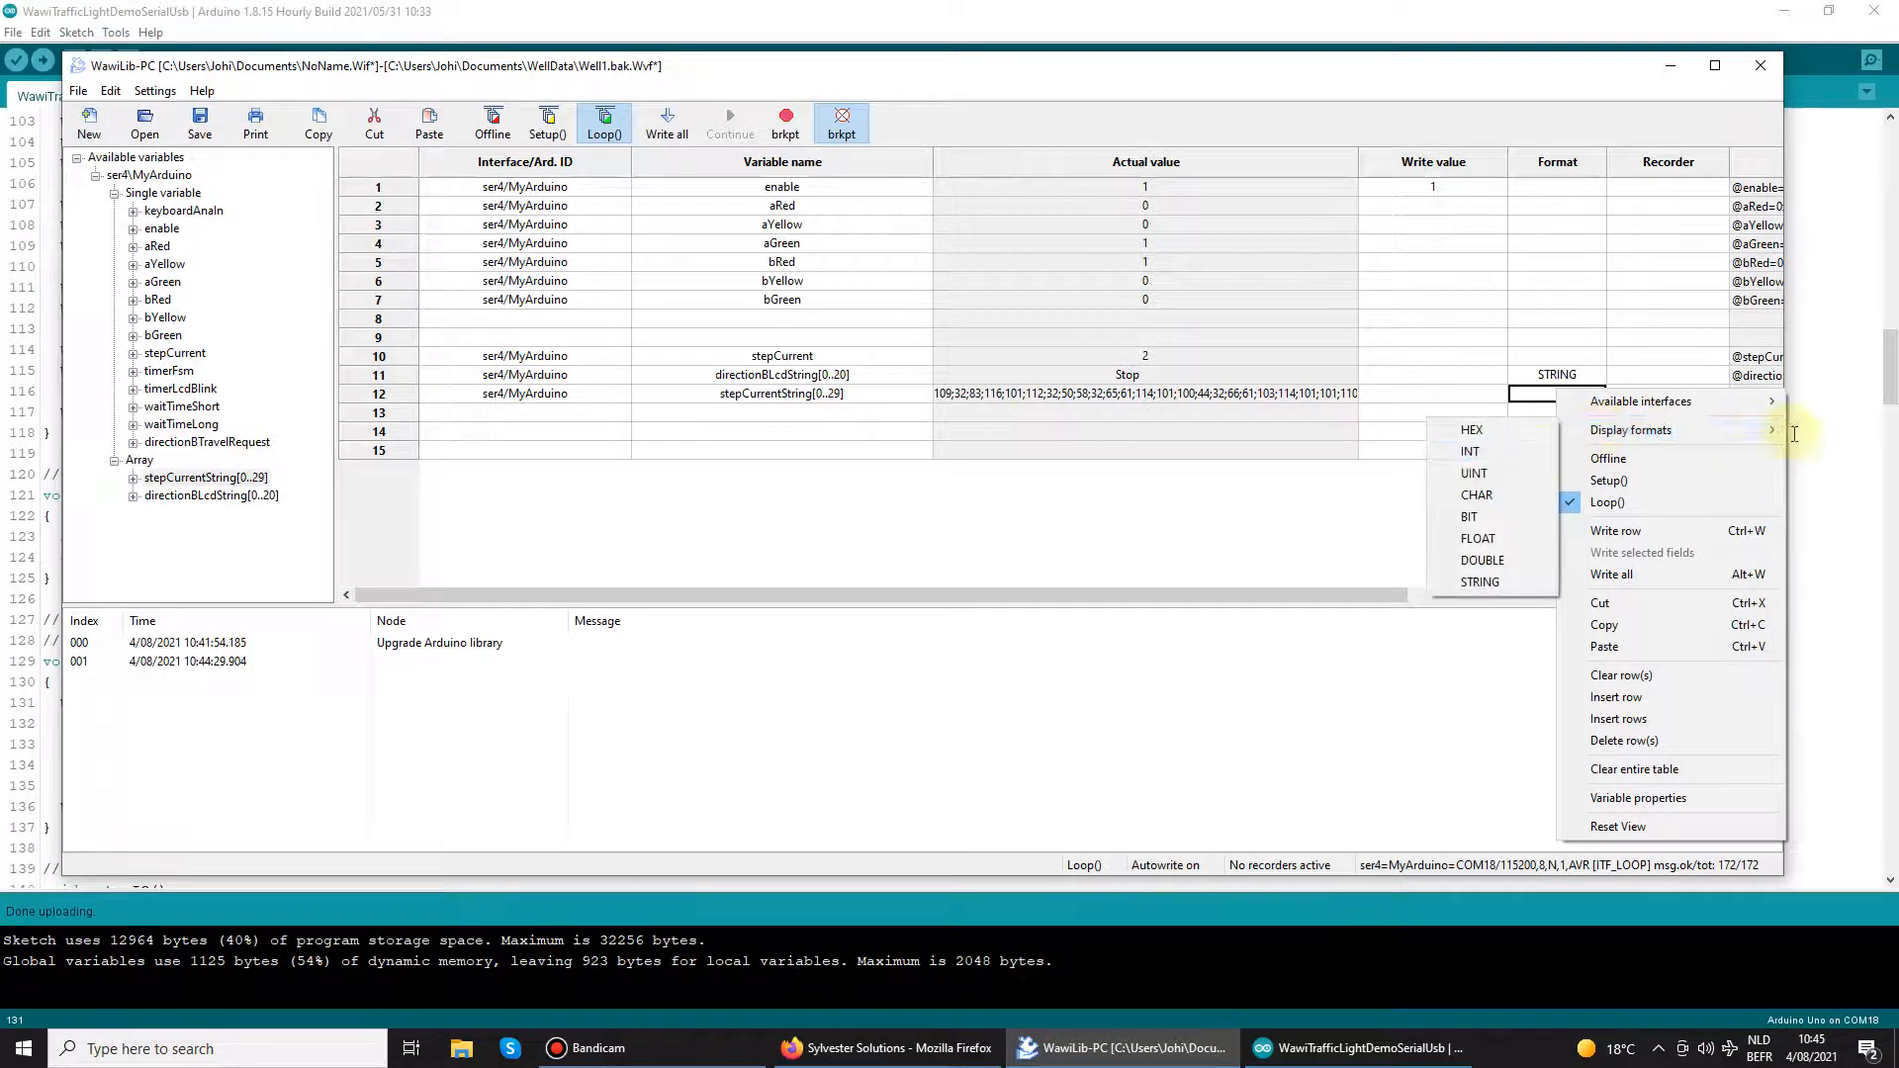
left_click(1488, 586)
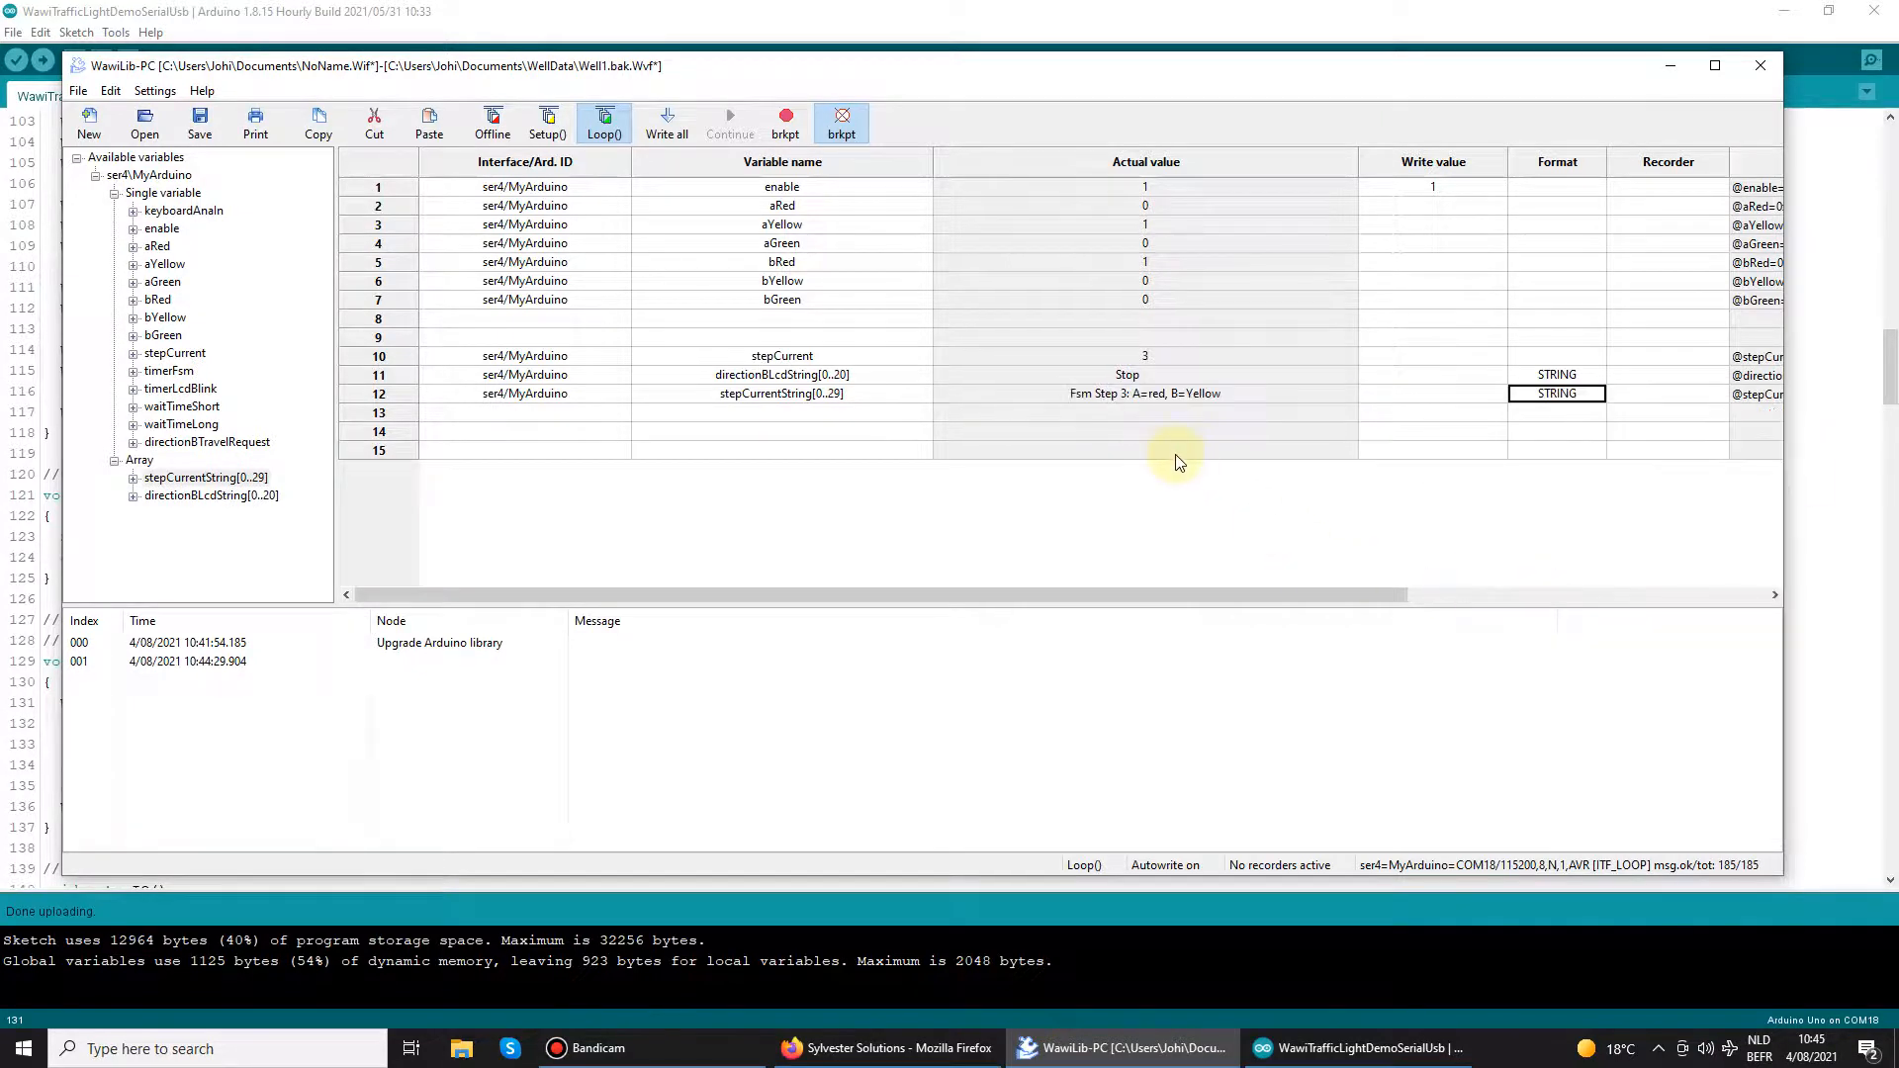
mouse_move(179, 389)
left_click_drag(167, 371, 742, 432)
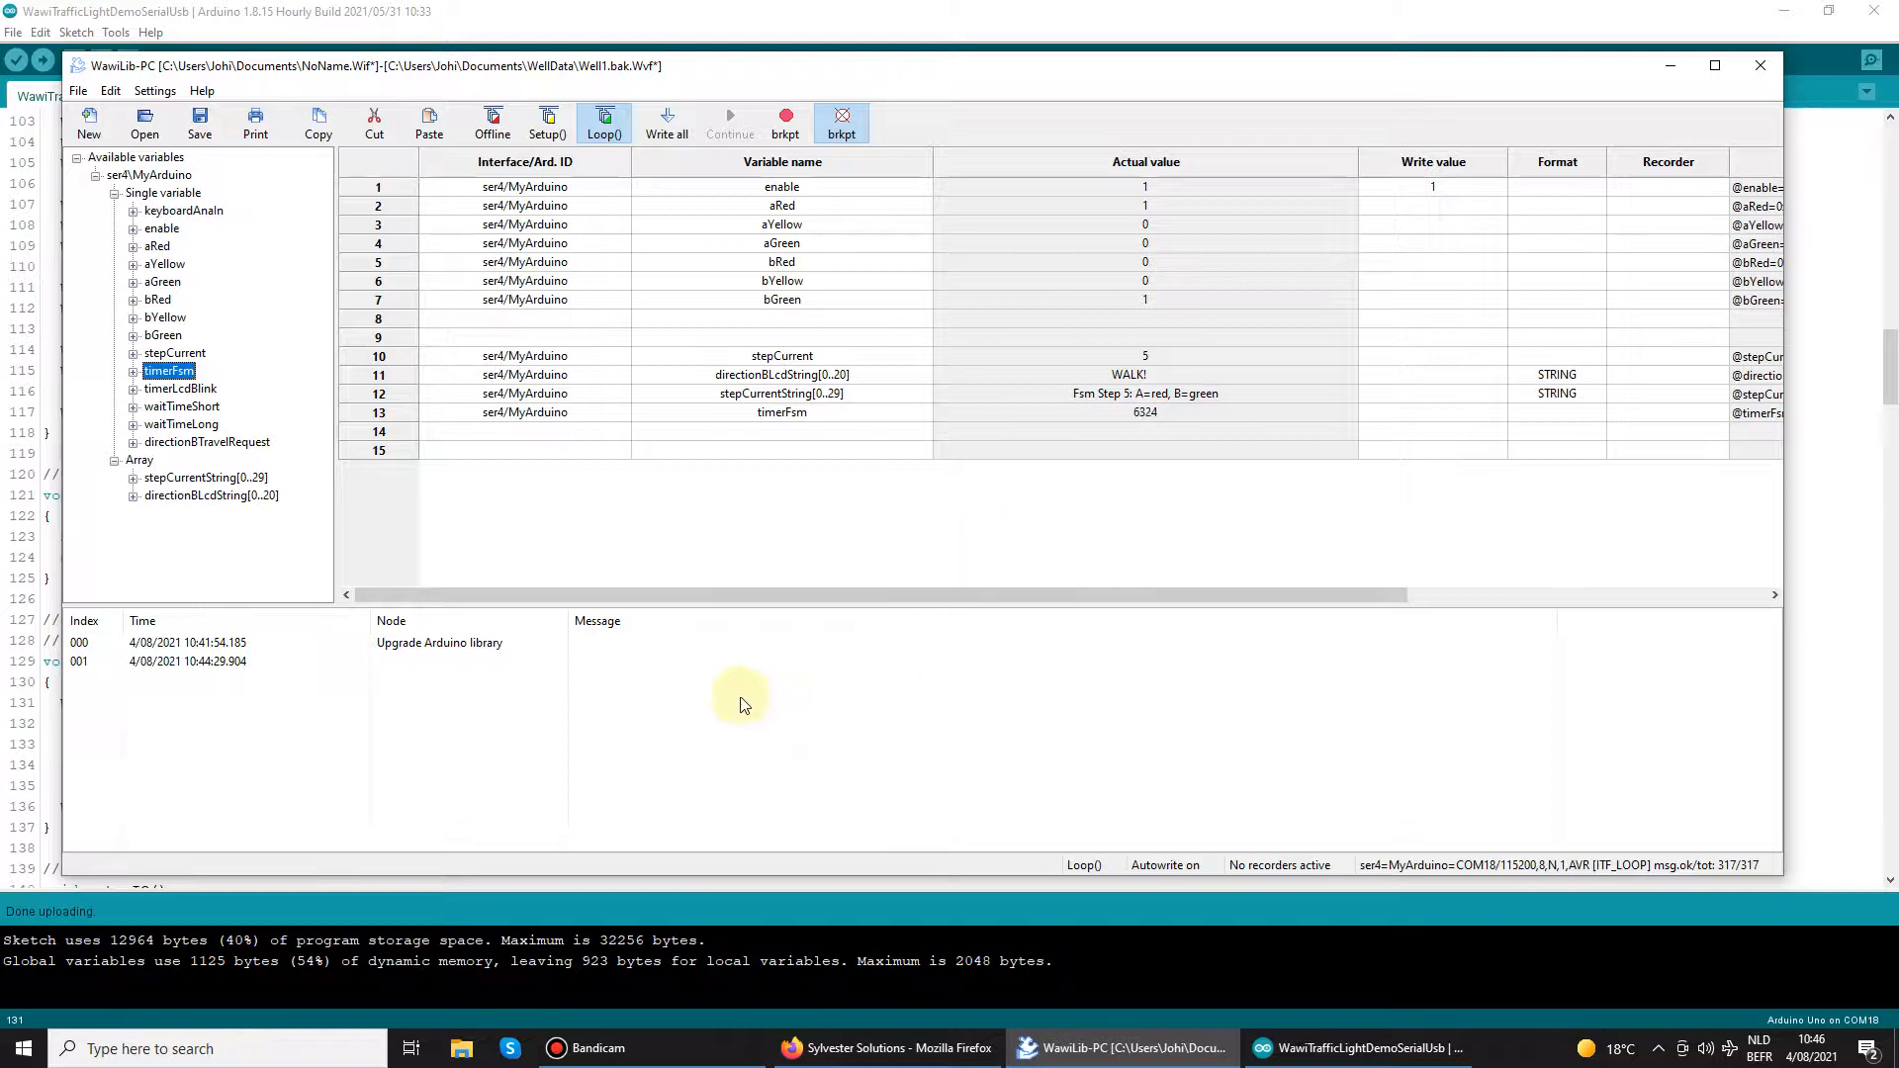
- Bring up the message log options while timerFsm counts live
right_click(707, 710)
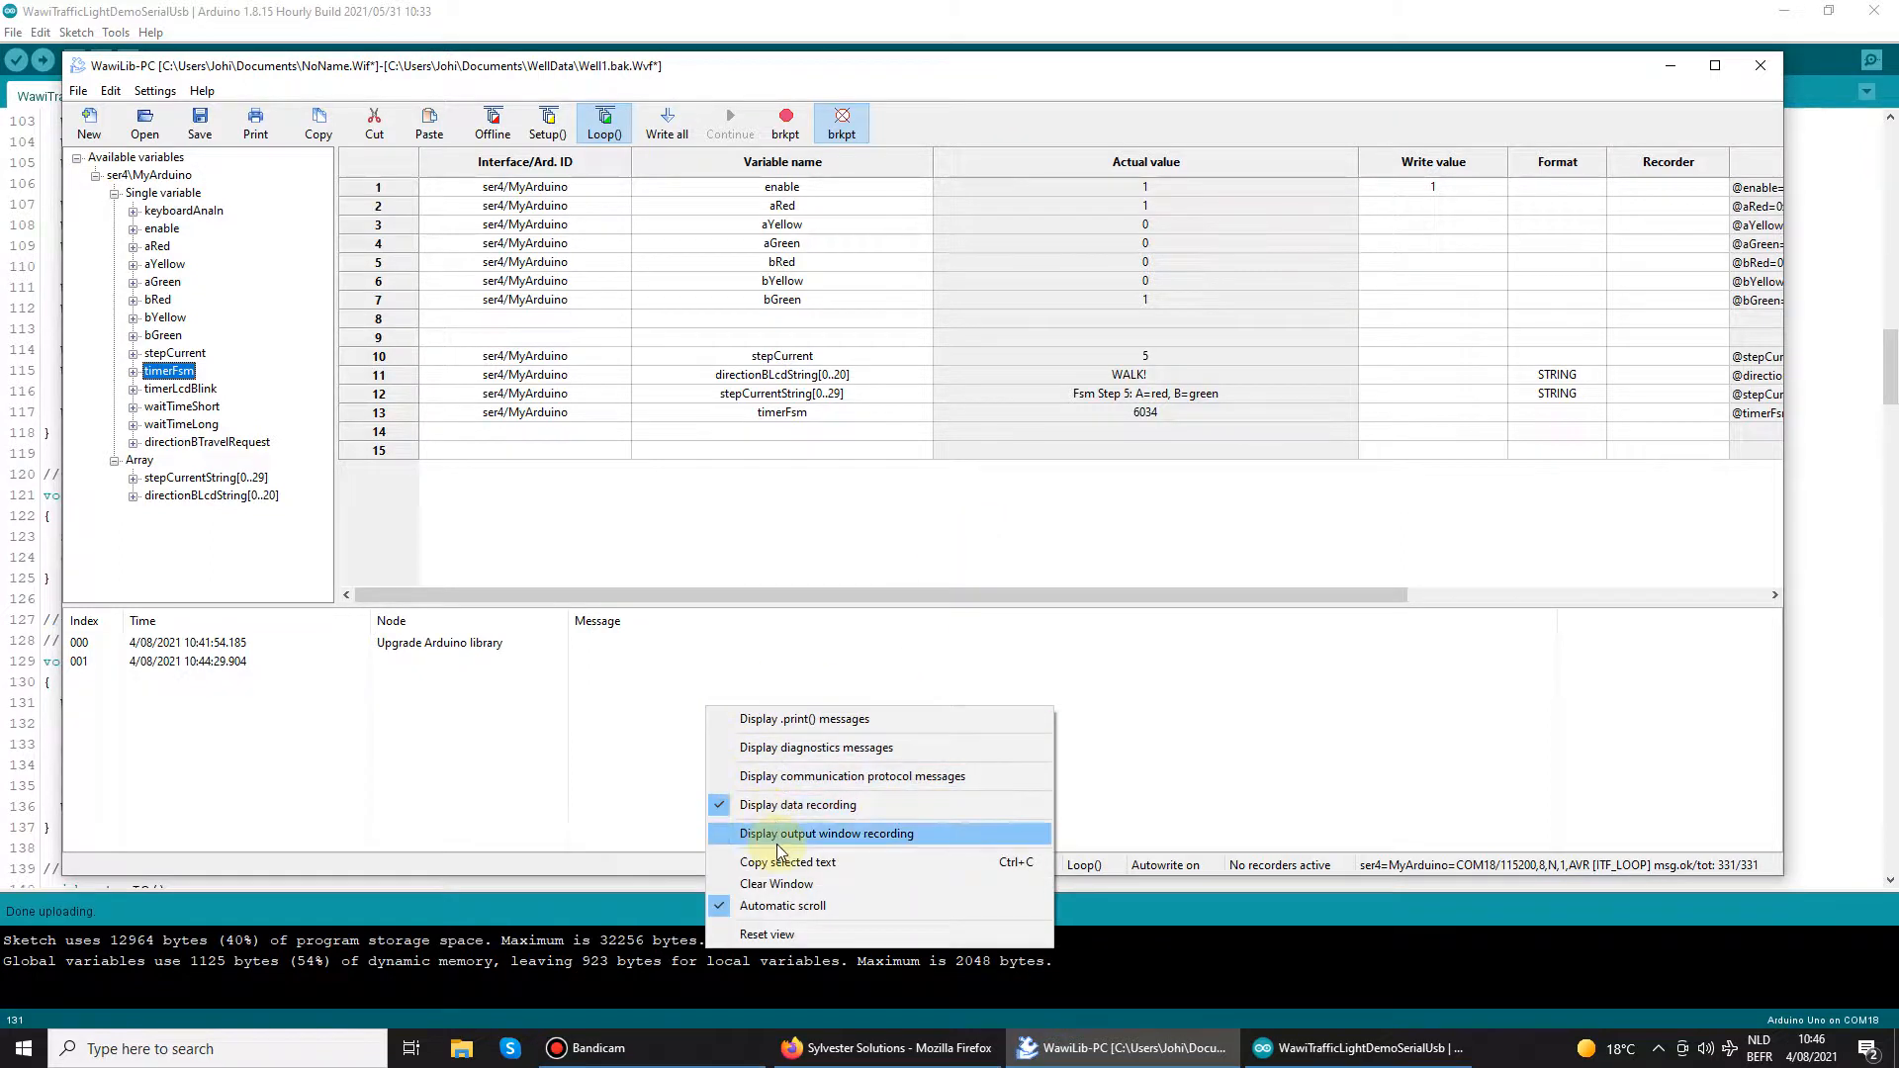
- Enable output window recording and diagnostics messages in the message log
left_click(781, 832)
right_click(750, 706)
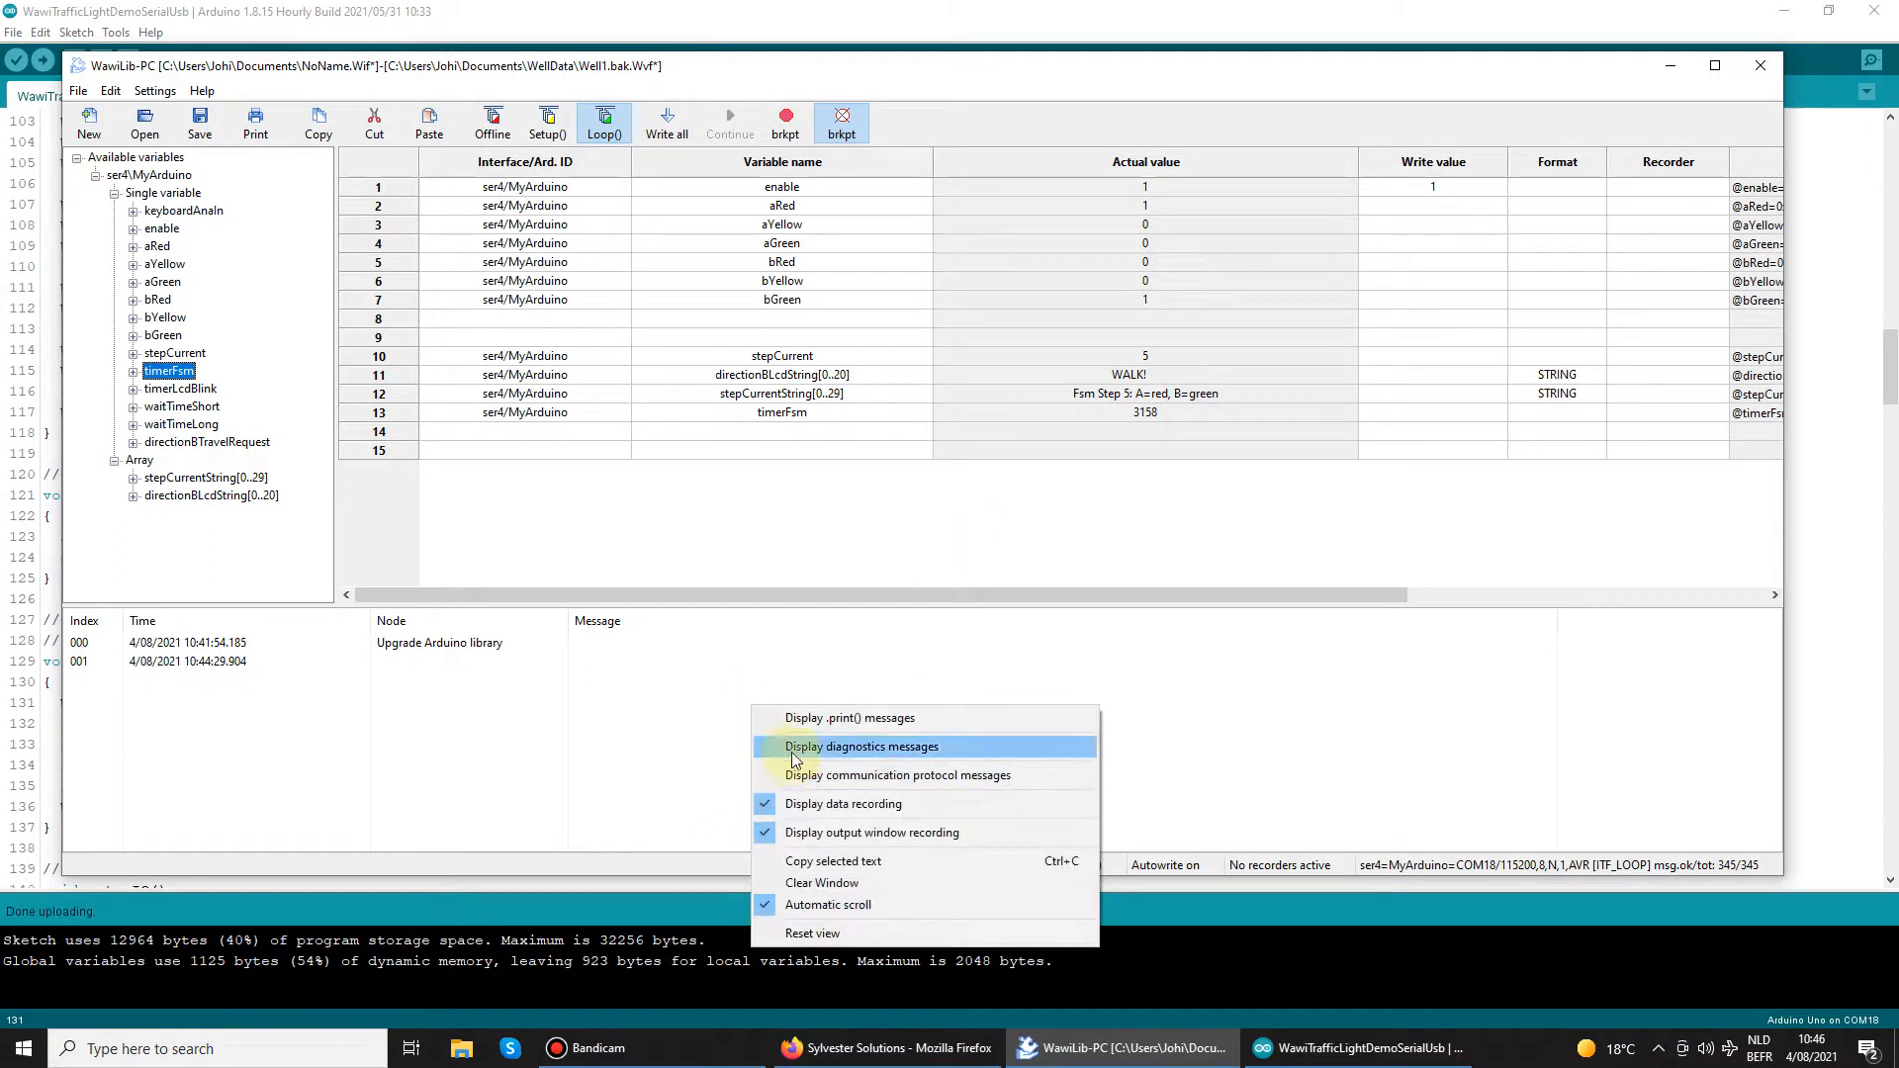
left_click(795, 757)
right_click(752, 666)
left_click(802, 681)
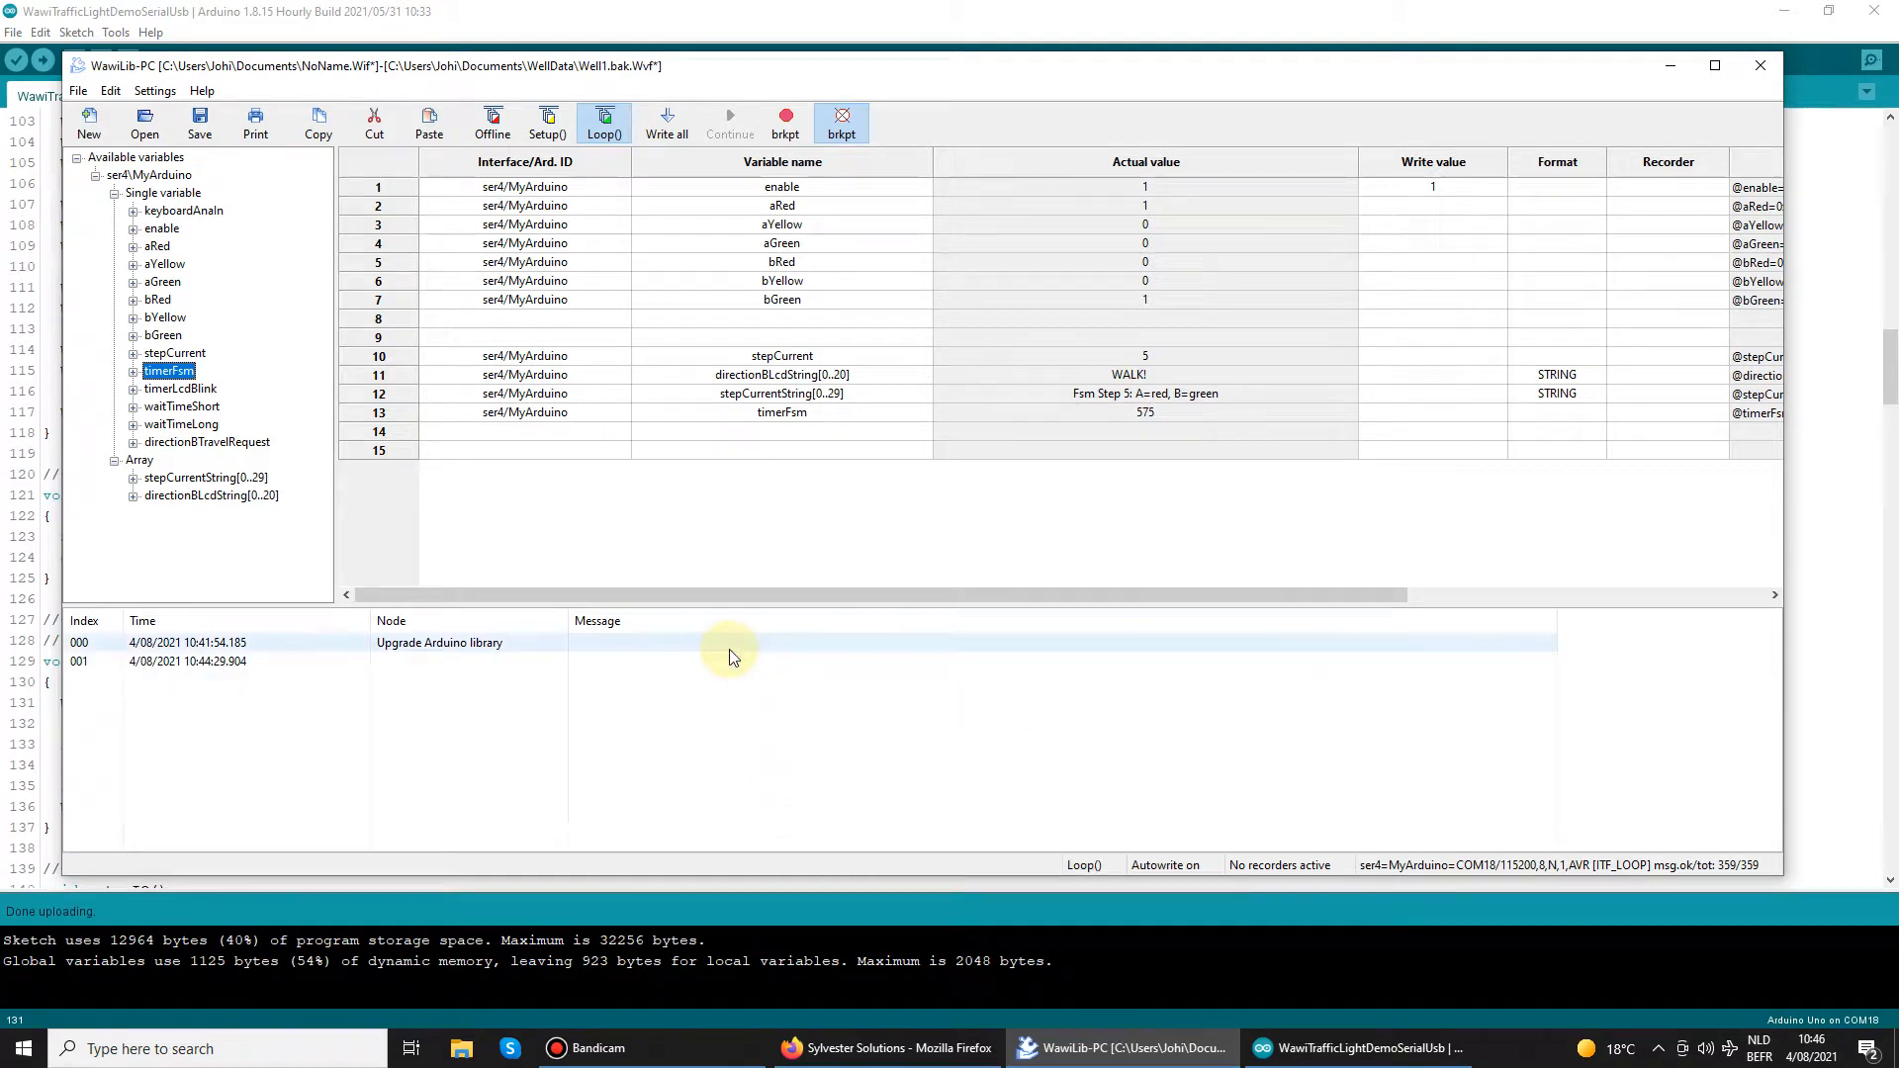